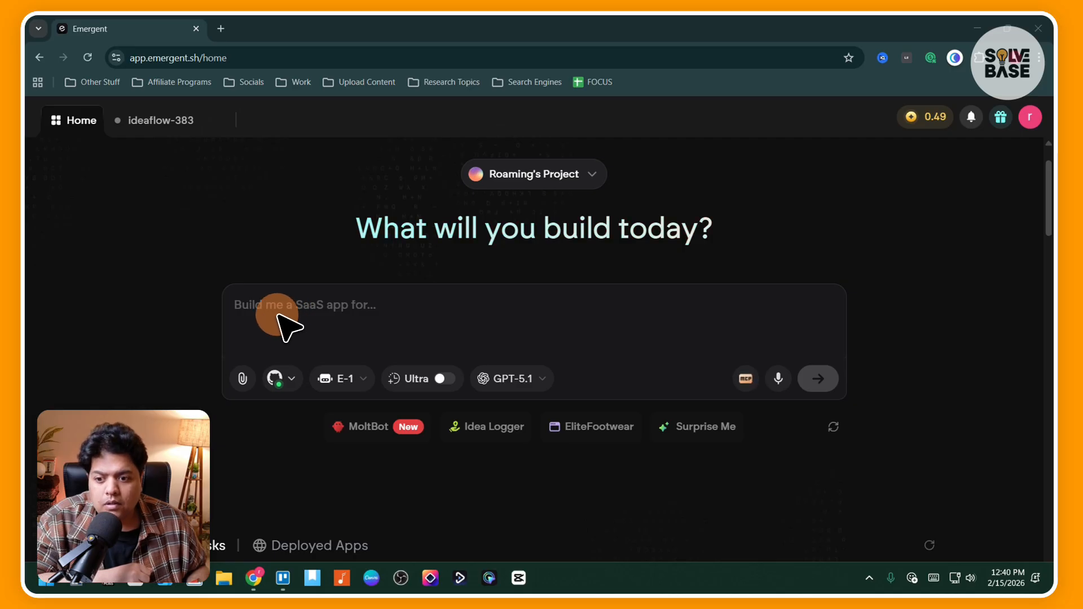
Fill the prompt with the Idea Logger example and refresh the suggested app ideas.
left_click(285, 310)
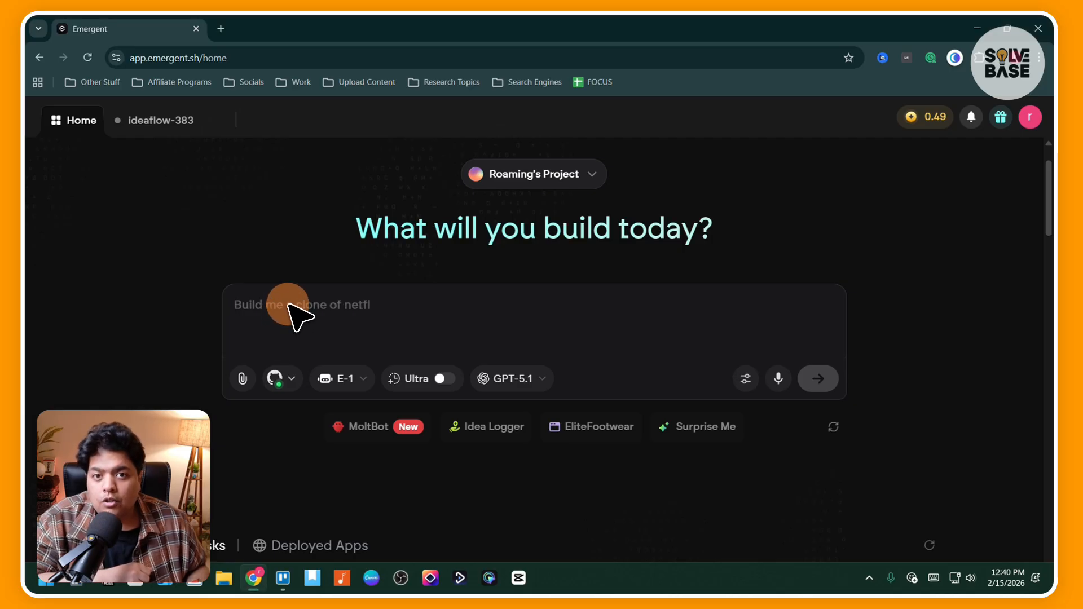
left_click(484, 424)
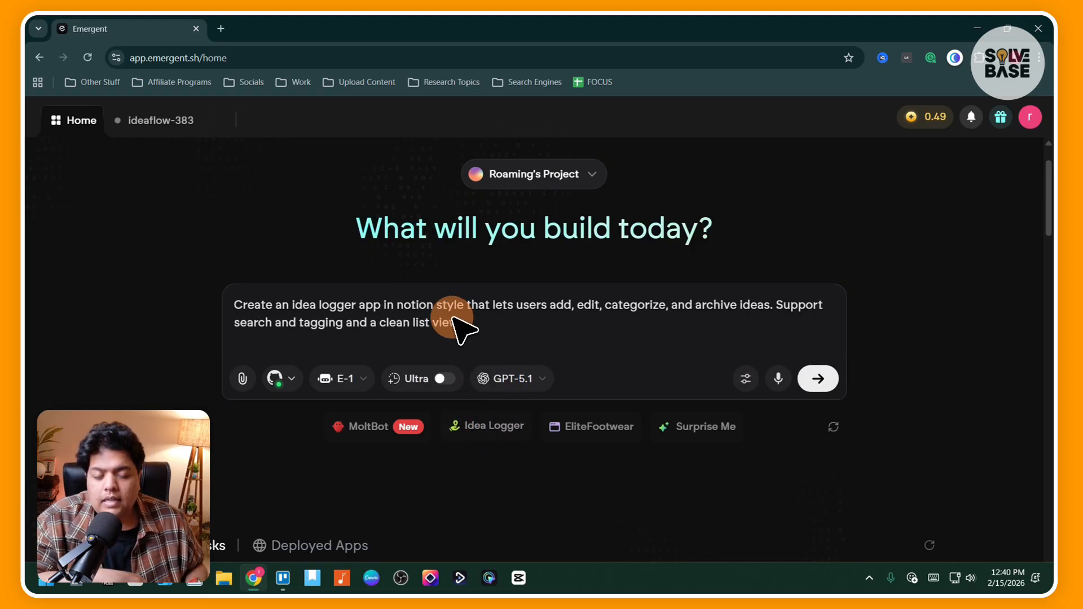
left_click(833, 427)
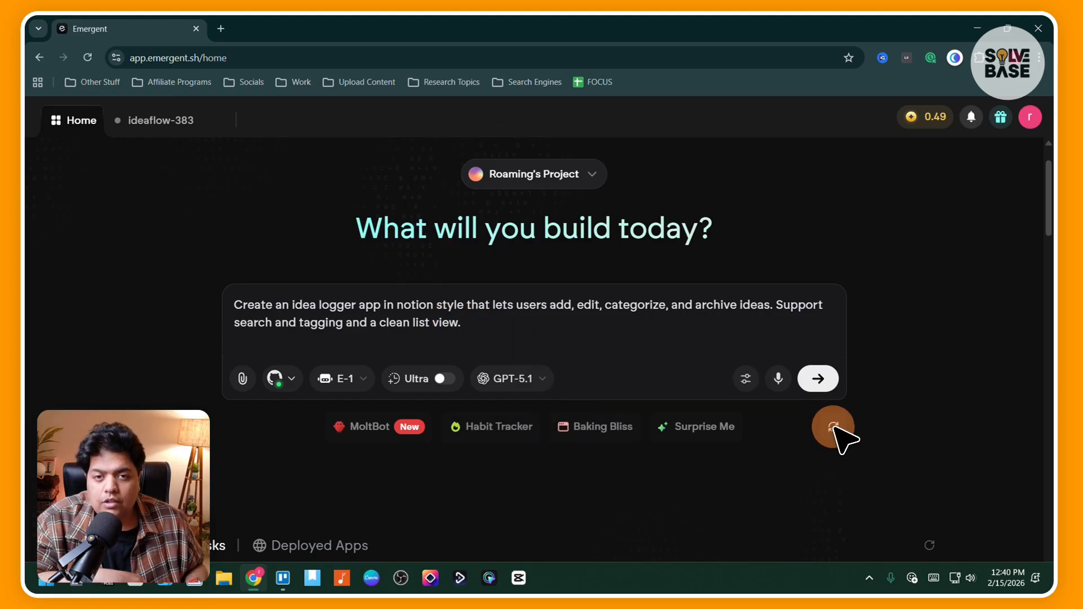
left_click(833, 427)
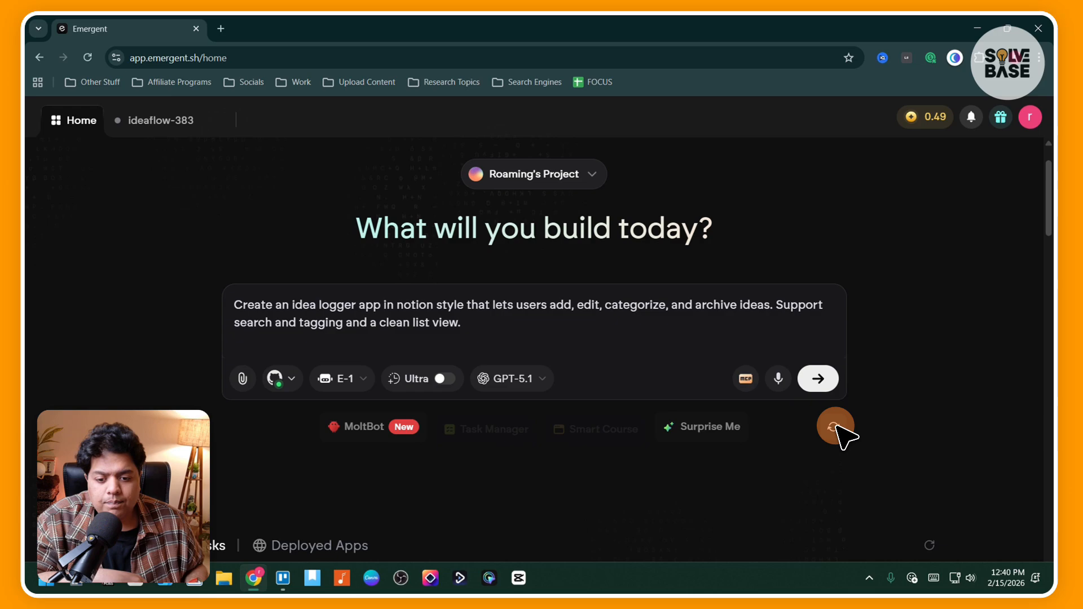
Fill the prompt with a surprise home baking service landing page idea and append "and a properly functioning add to cart button".
left_click(699, 427)
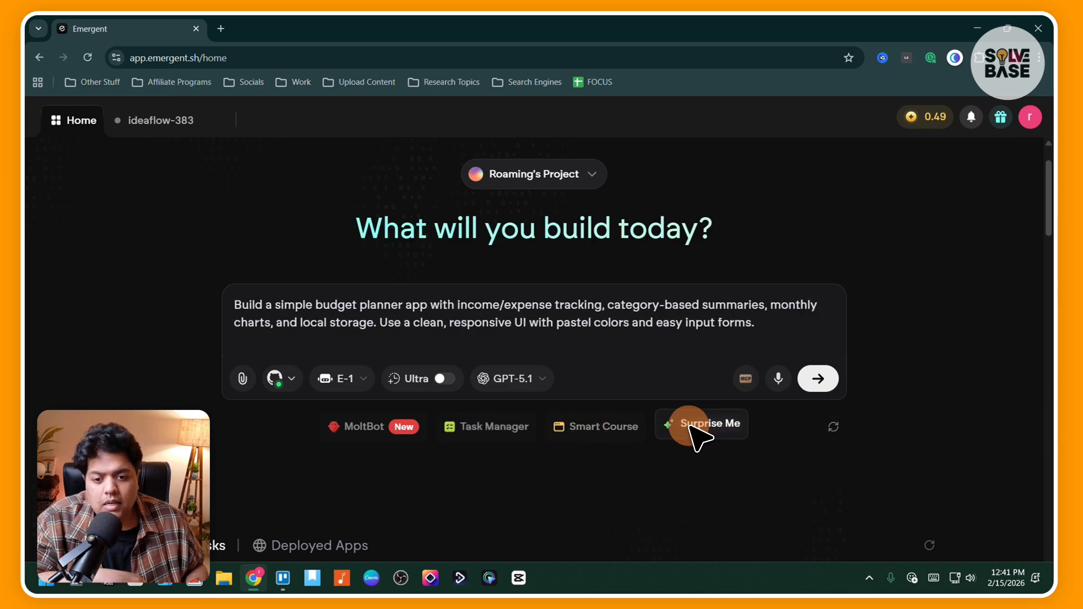
left_click(700, 427)
left_click(536, 343)
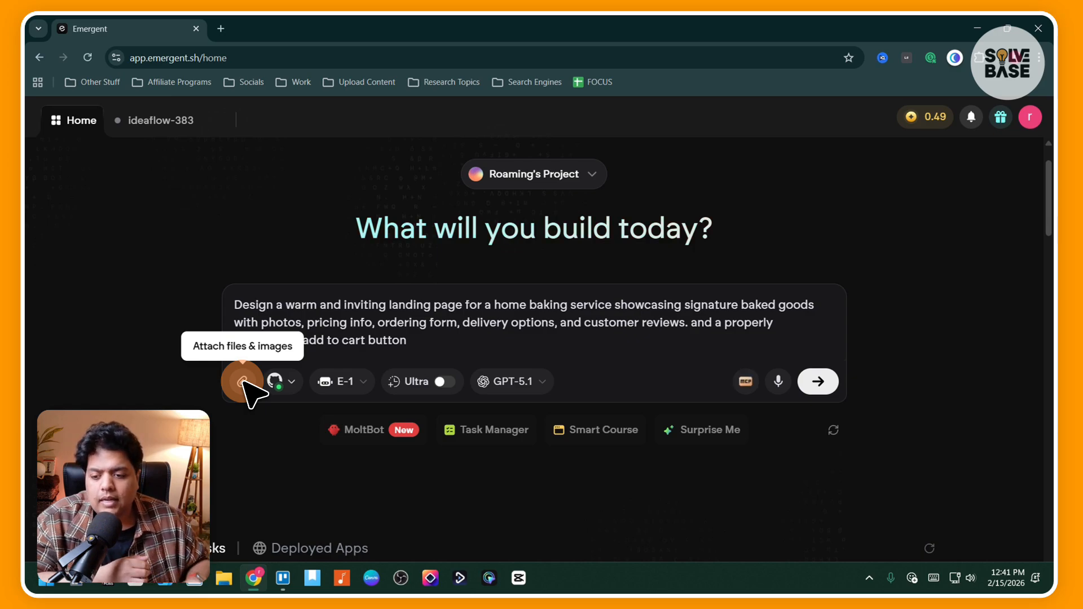
left_click(375, 330)
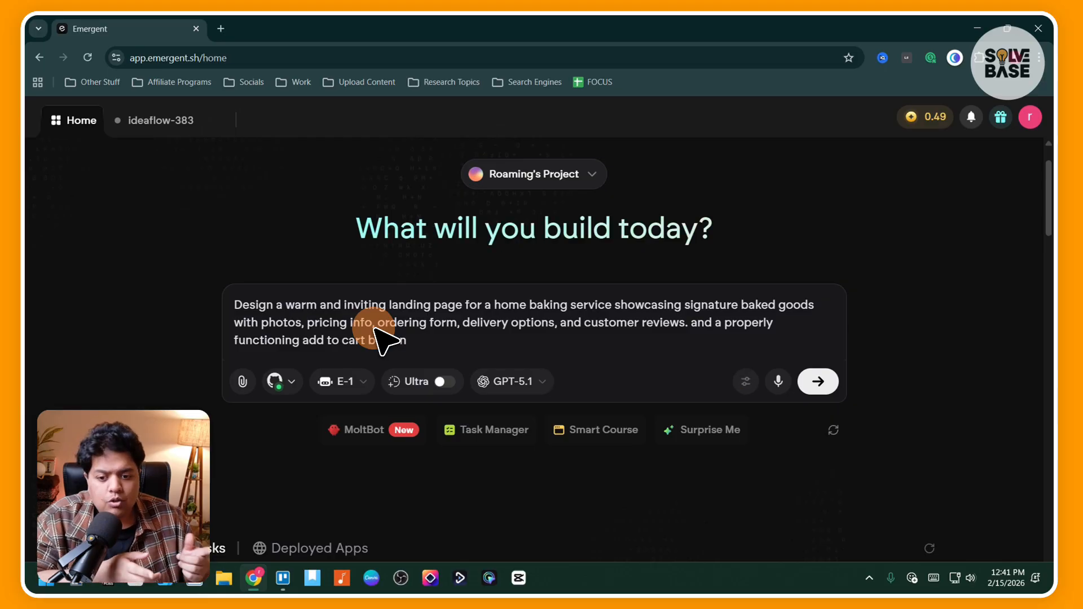
Switch the building agent to Mobile and set it back to E-1.
left_click(333, 382)
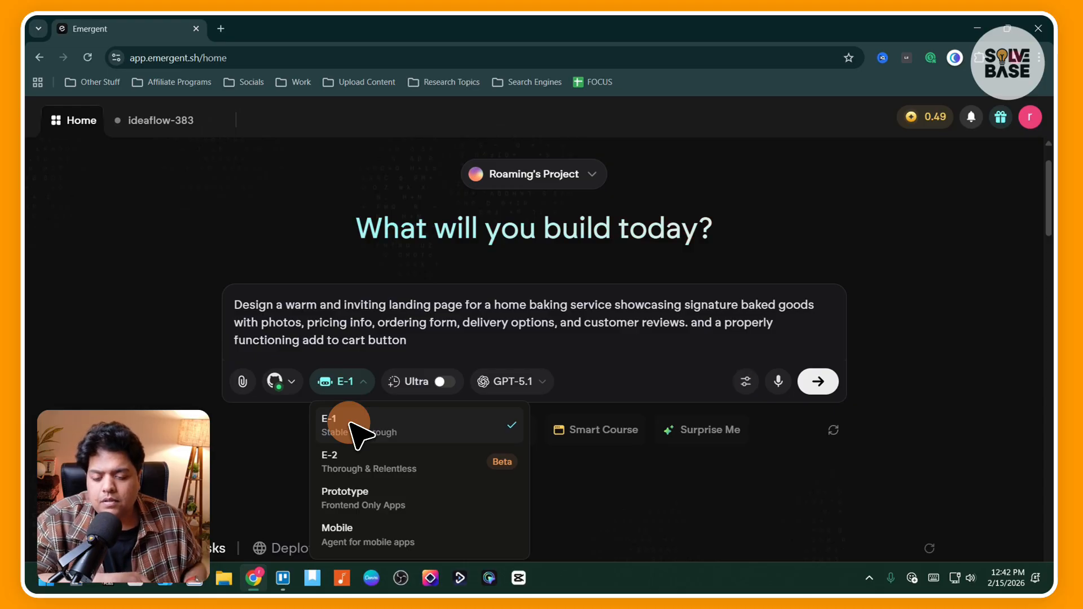
left_click(375, 538)
left_click(349, 382)
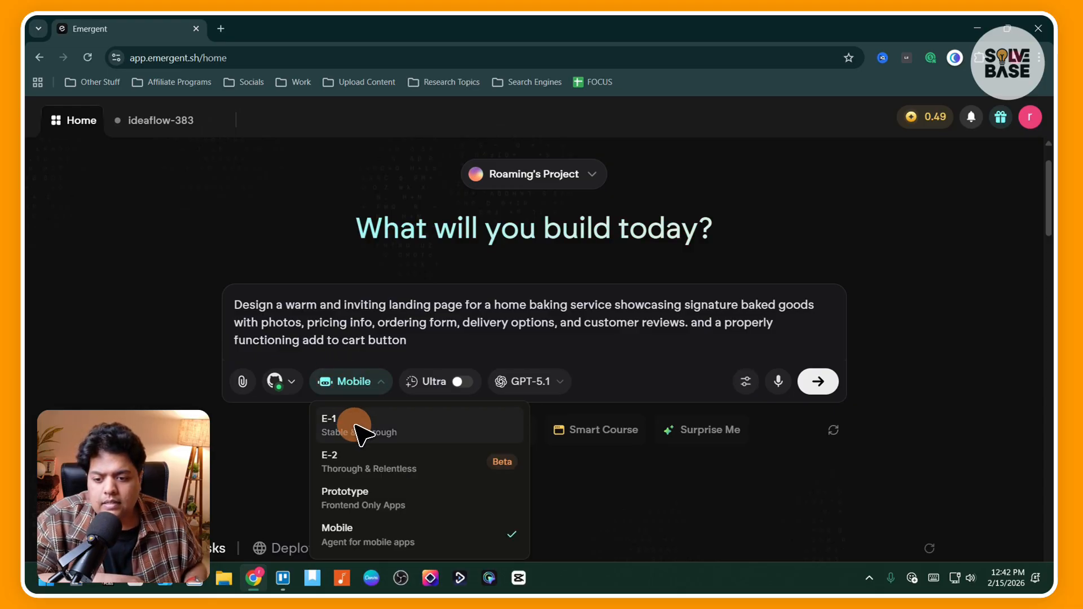
left_click(357, 431)
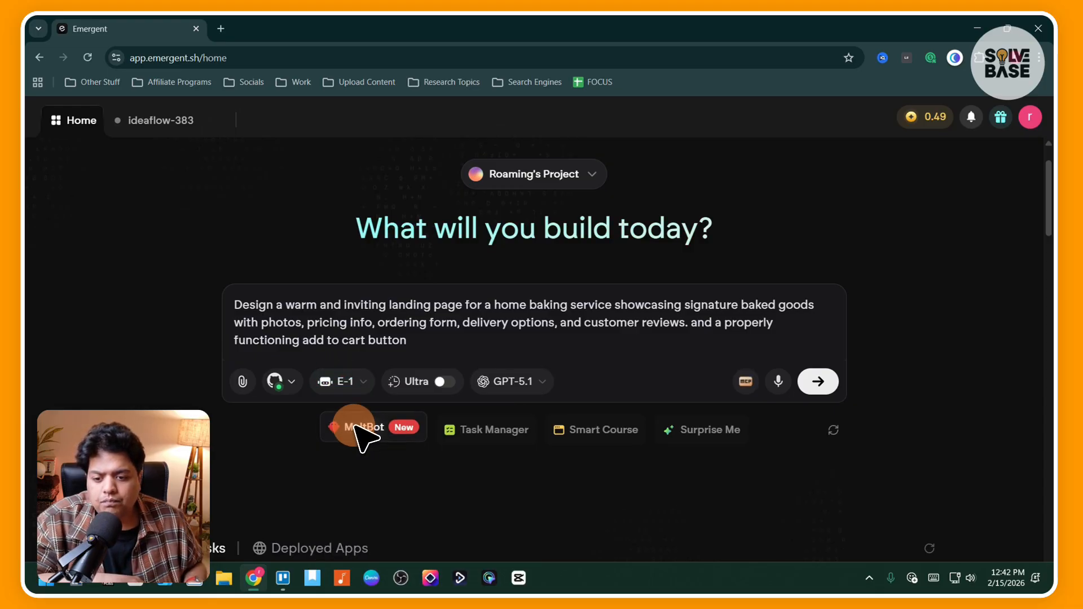
Try to enable Ultra mode and review the list of available AI models.
left_click(424, 381)
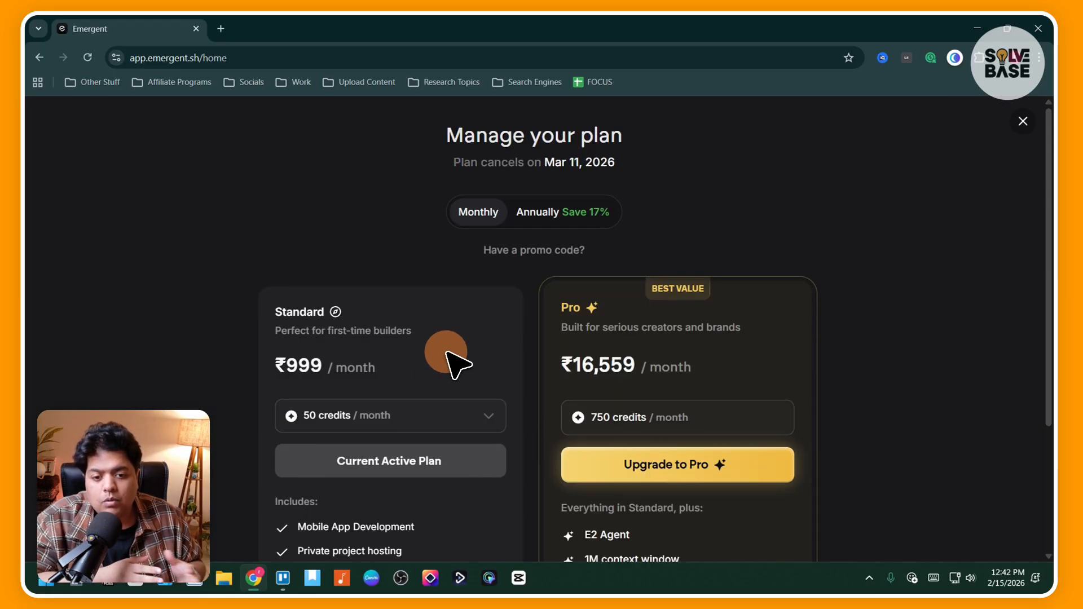
key("Escape")
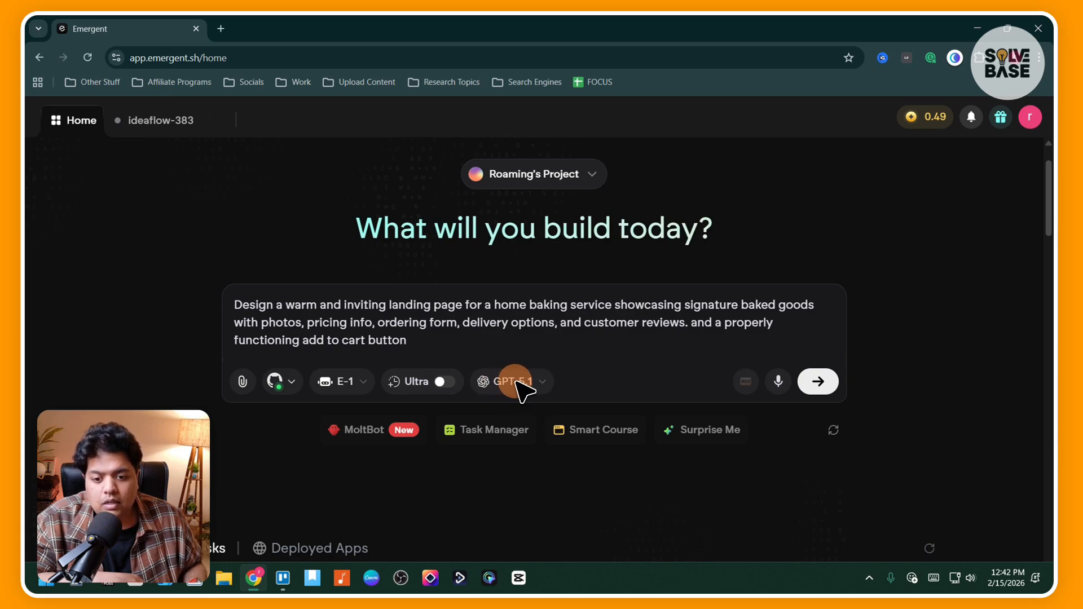
left_click(512, 383)
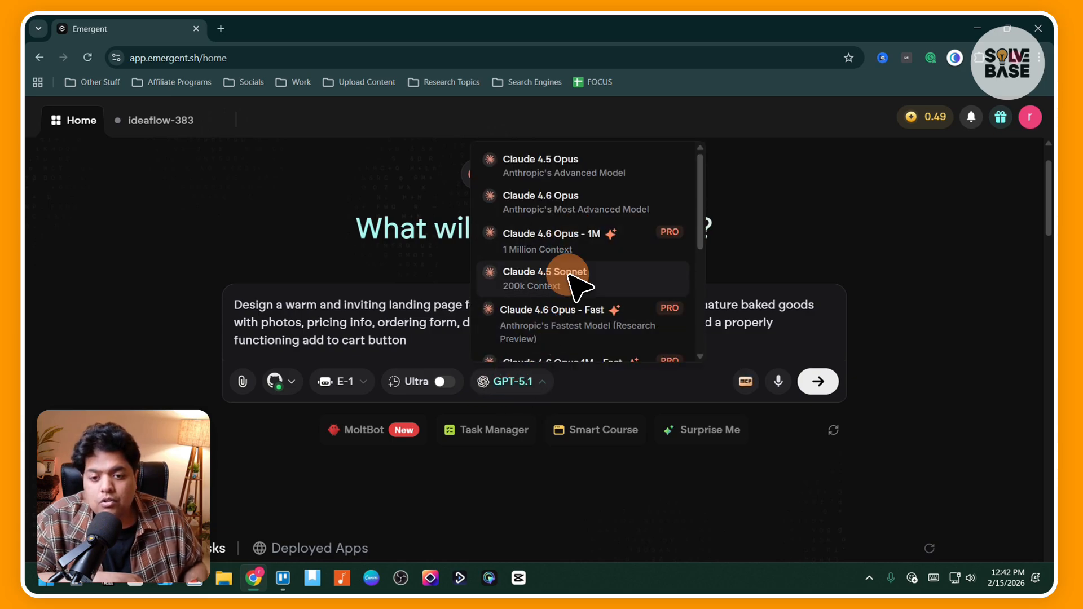
scroll(570, 276, "down", 5)
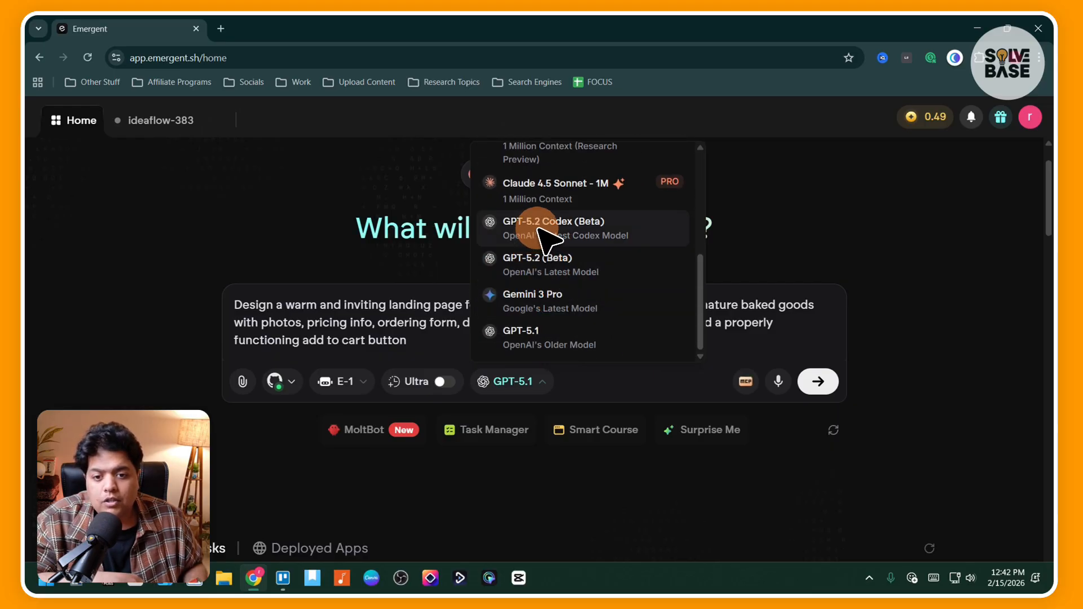
scroll(621, 259, "up", 3)
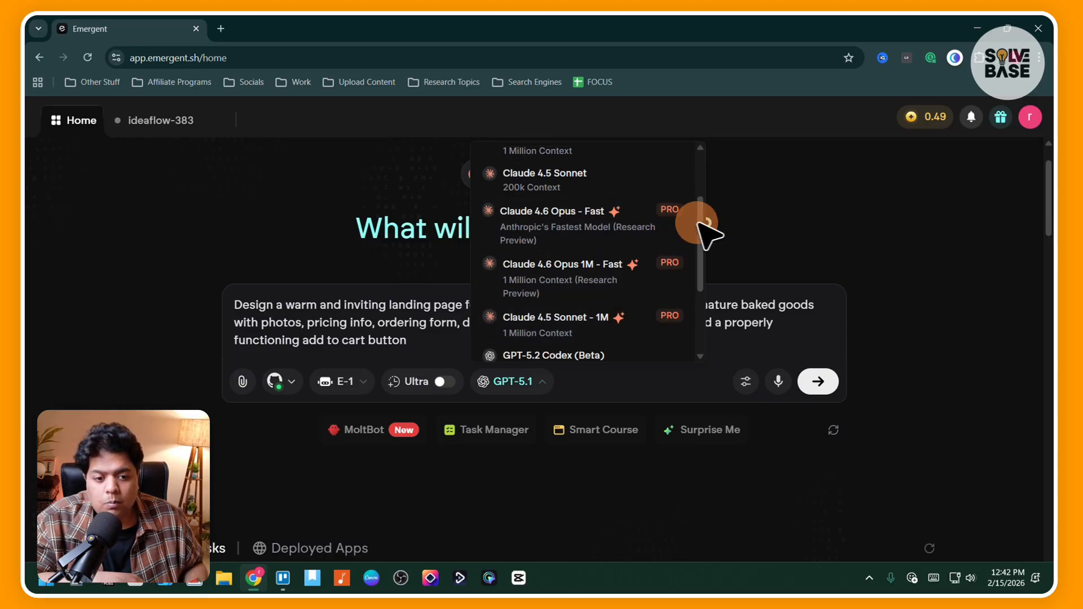
left_click(783, 233)
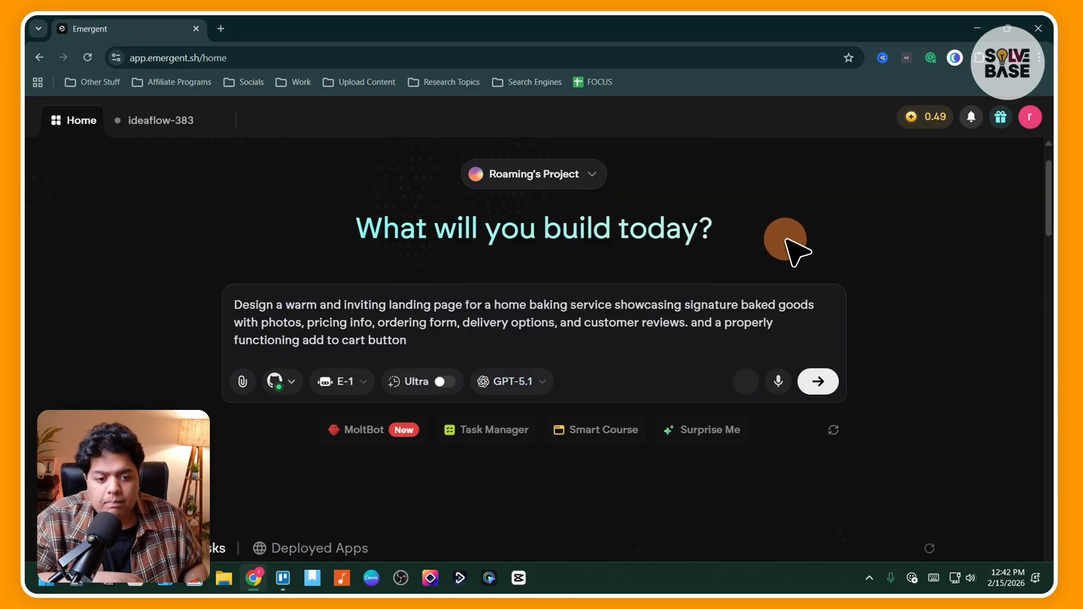
Open the advanced controls and review the MCP servers offered to the agent.
left_click(746, 381)
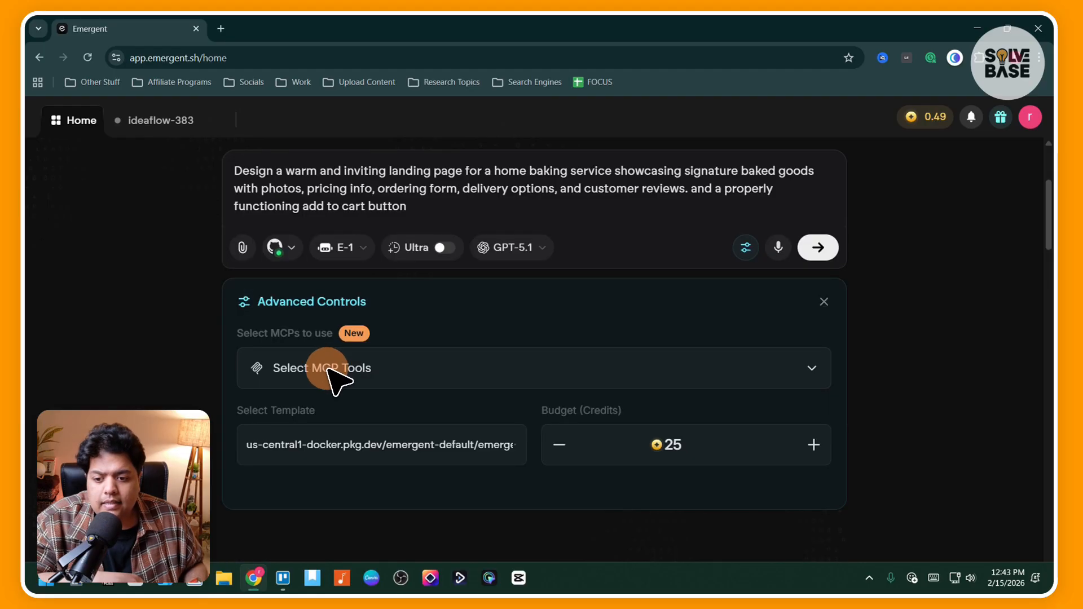
left_click(322, 371)
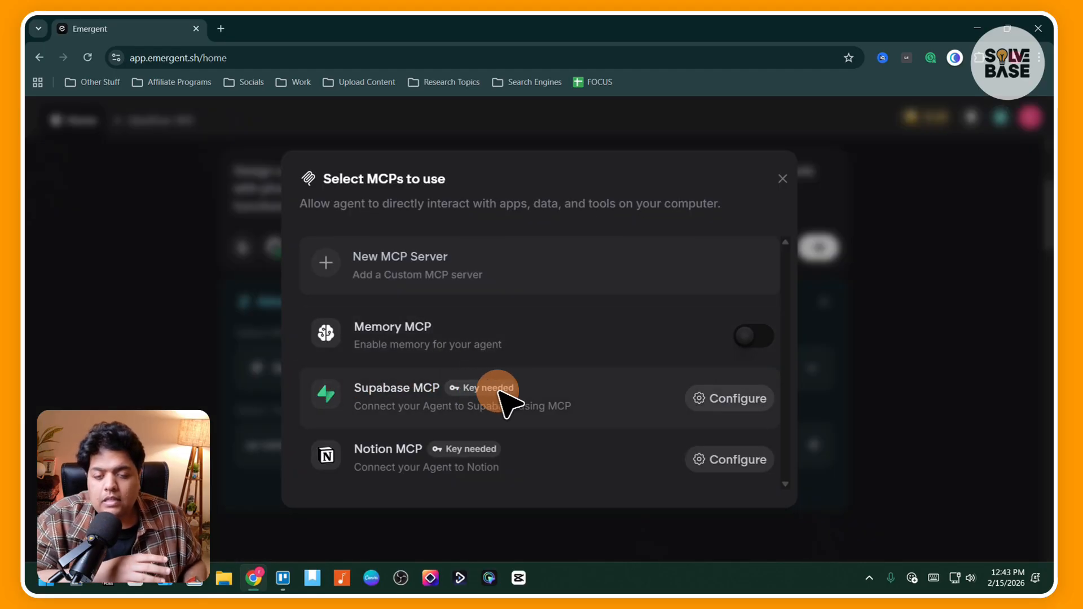
left_click(782, 179)
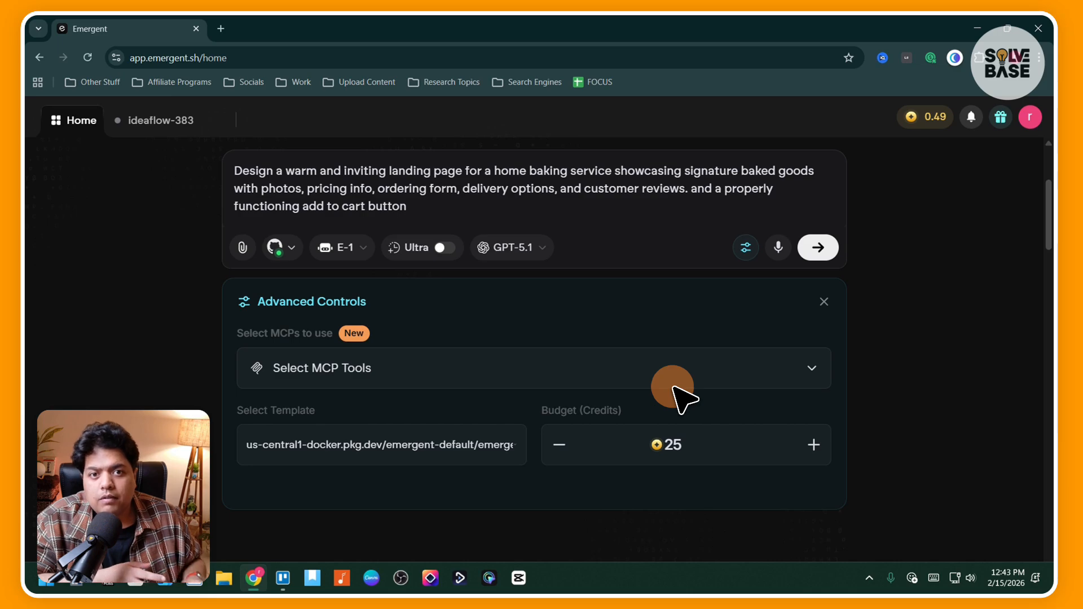
Check the available credits and set the task's credit budget to 10.
left_click(927, 119)
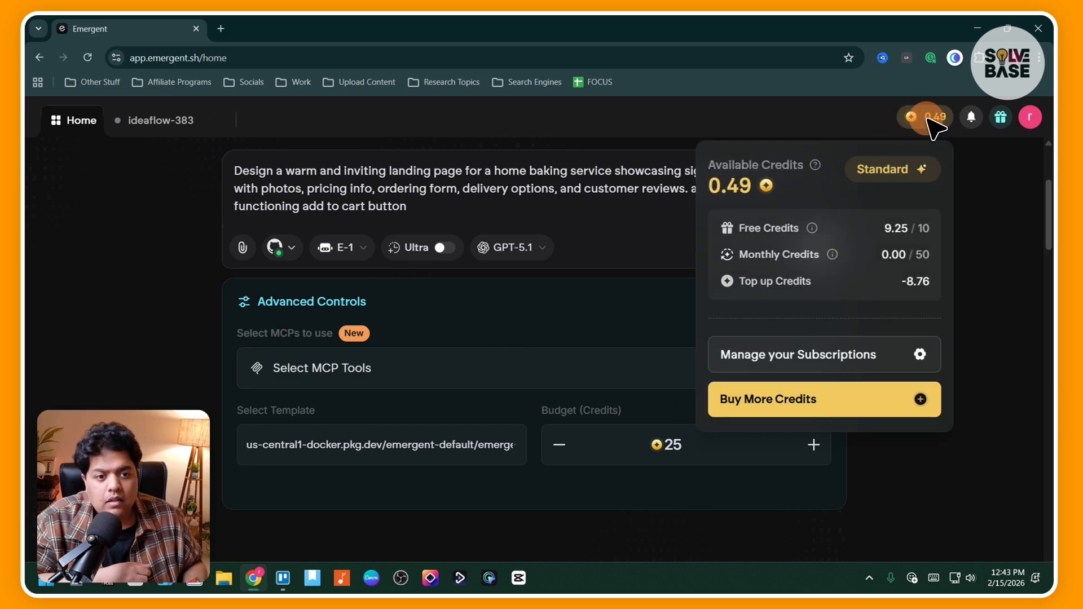
left_click(558, 446)
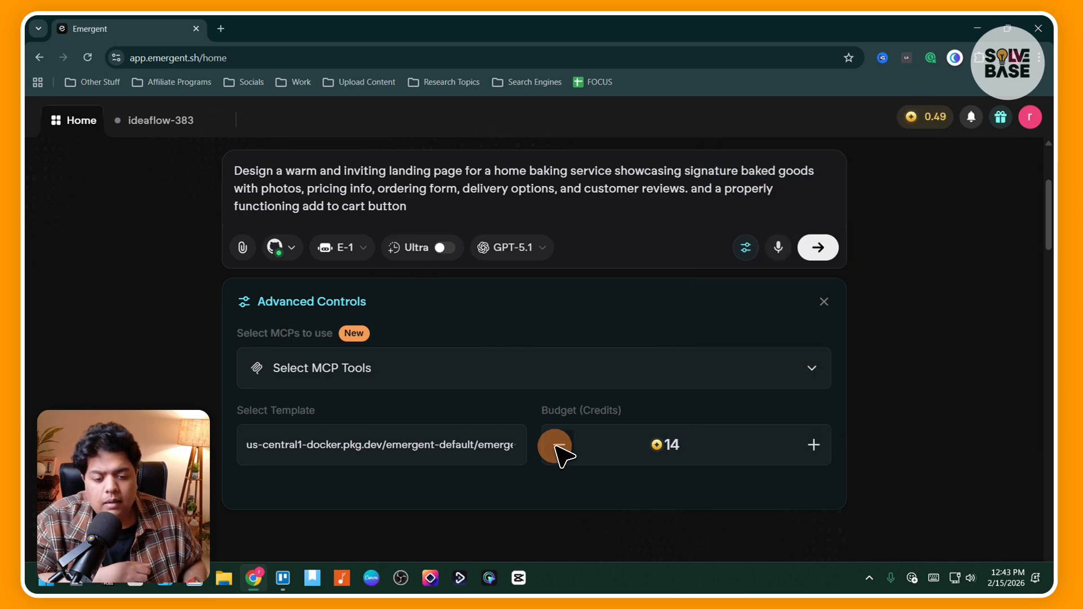
left_click(559, 446)
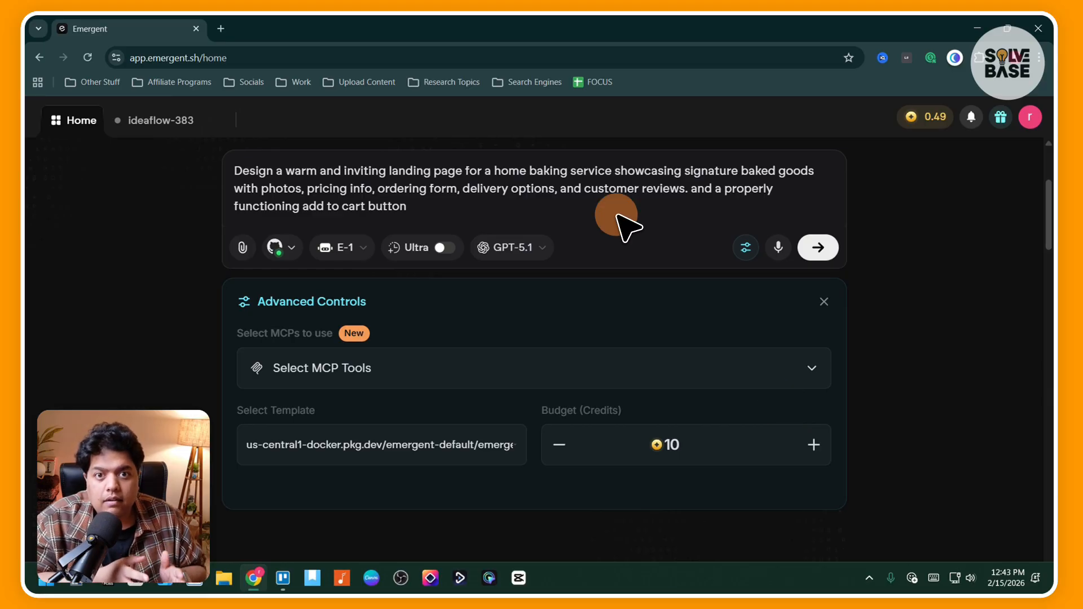
Review the account's breakdown of free, monthly and top-up credits.
left_click(928, 120)
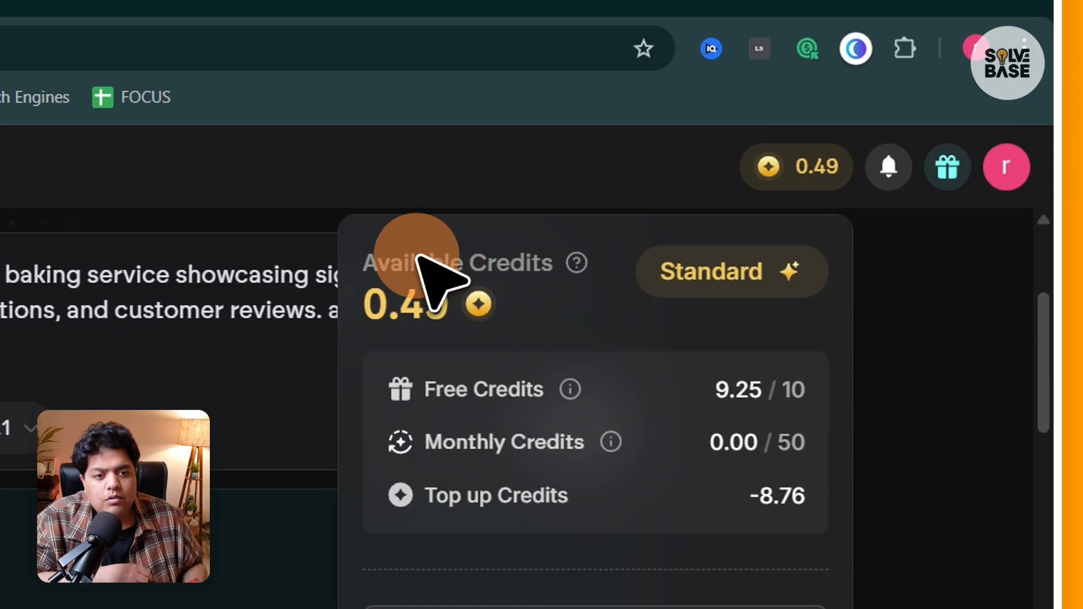
mouse_move(569, 389)
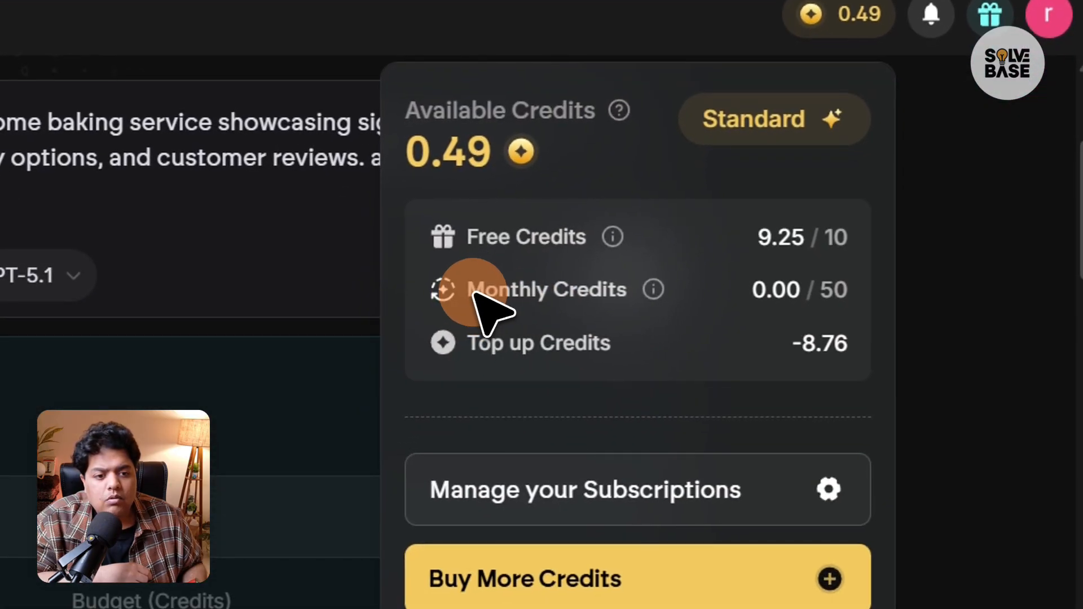
left_click_drag(427, 442, 576, 442)
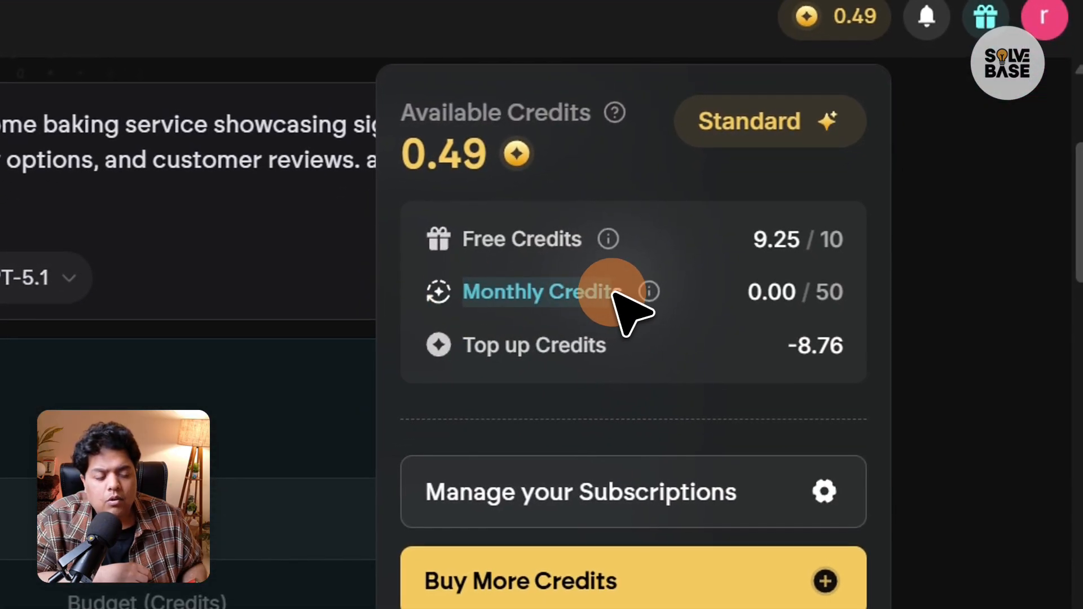
left_click(525, 300)
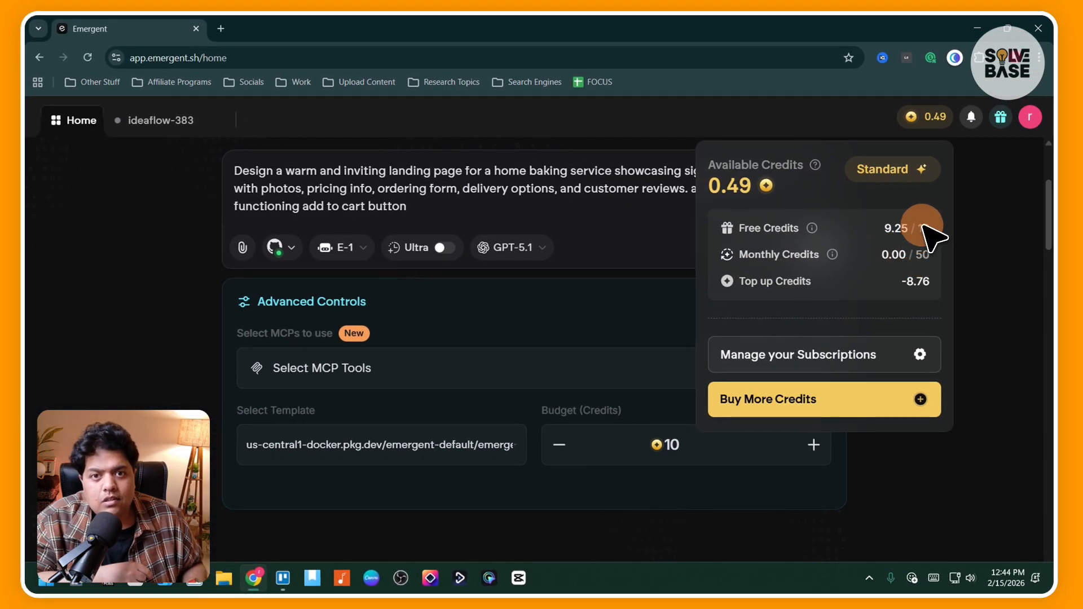
left_click(923, 116)
Recheck the credit budget in the advanced controls and close them.
scroll(683, 385, "down", 1)
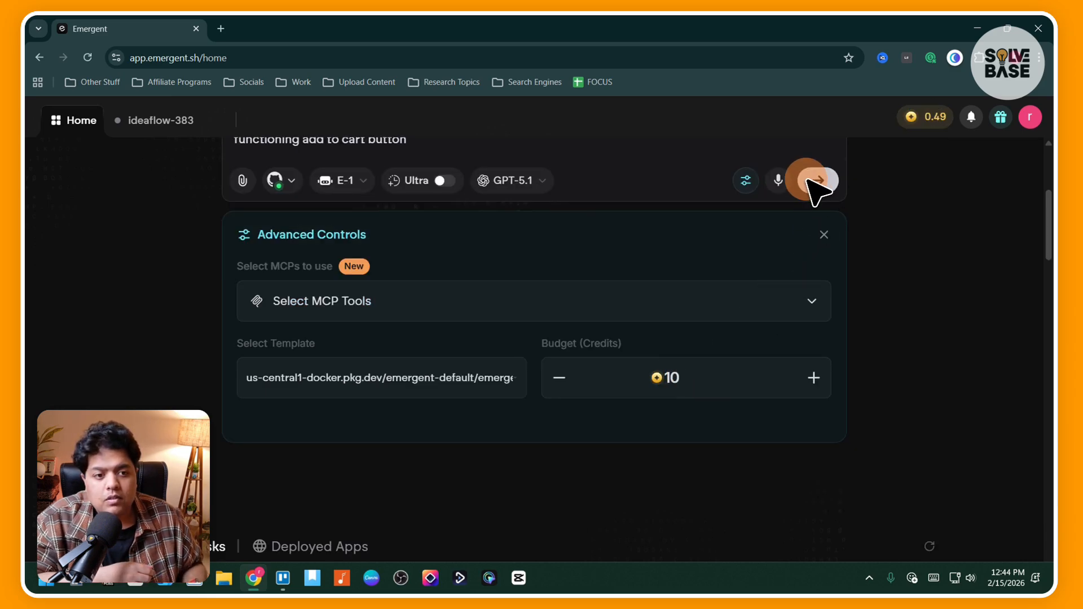
left_click(824, 236)
scroll(793, 279, "up", 3)
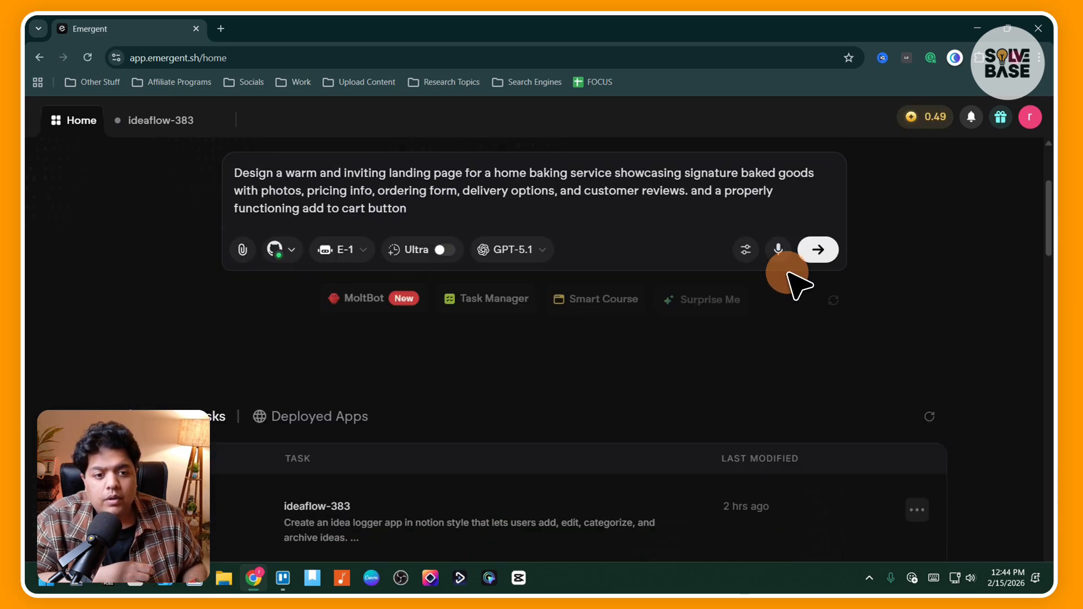
left_click(746, 382)
scroll(733, 389, "down", 3)
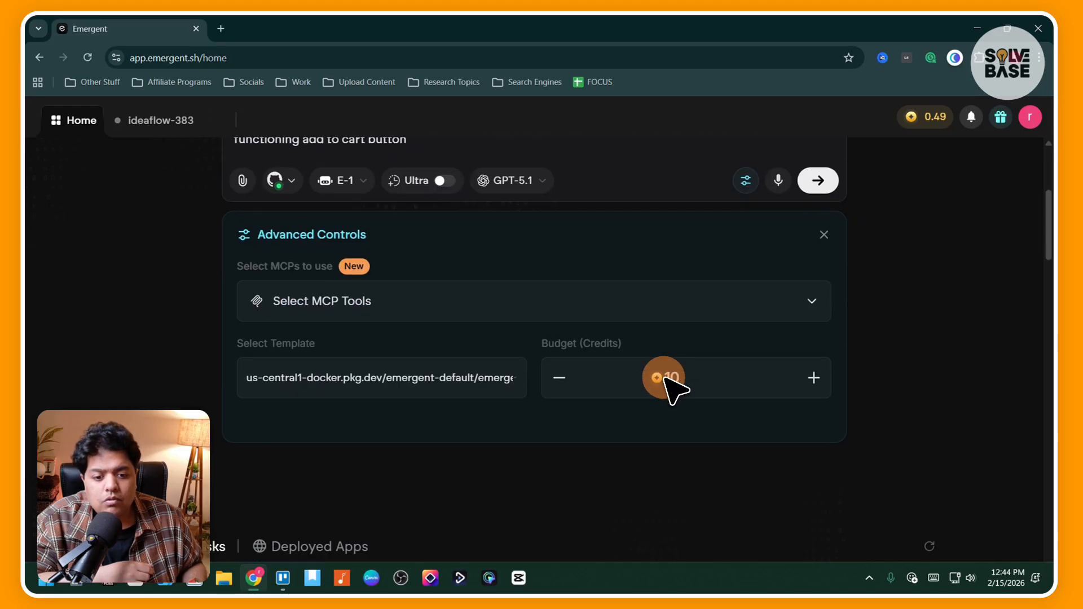
left_click(560, 378)
left_click(813, 377)
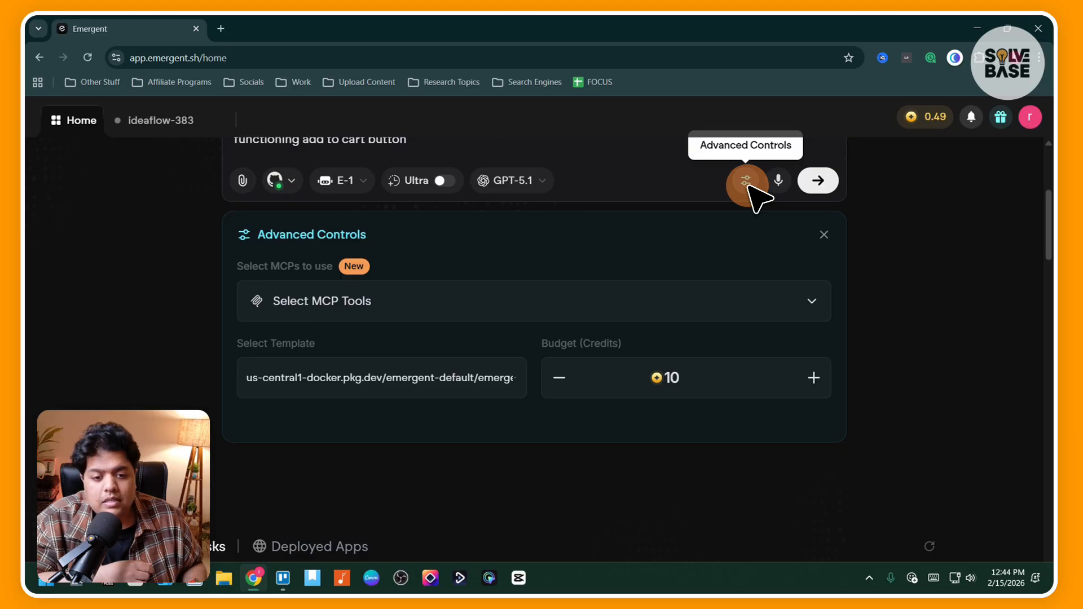
left_click(738, 185)
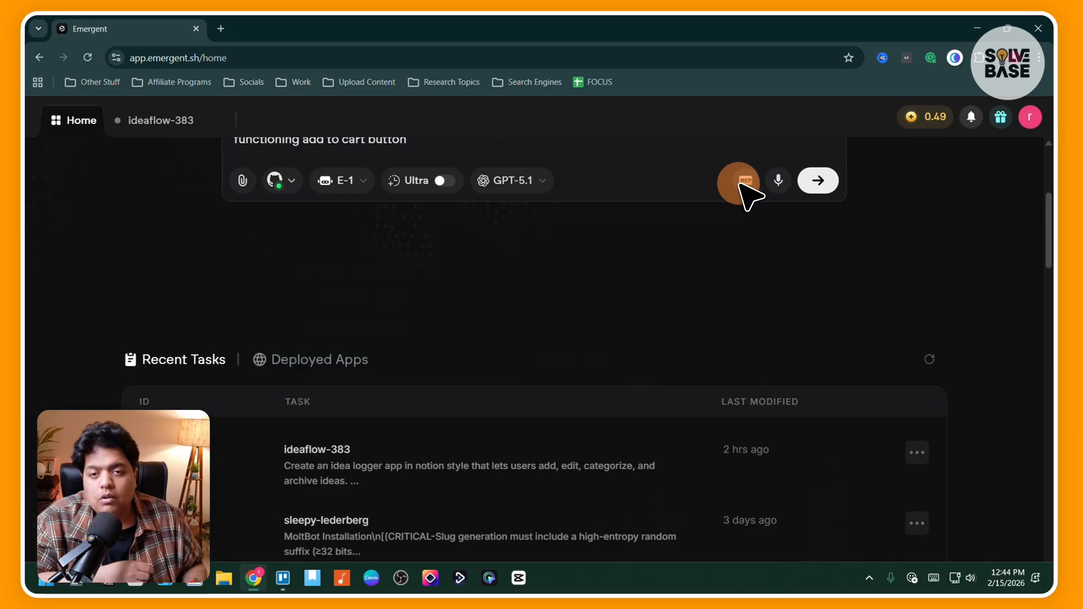
View the deployed apps and return to the list of recent tasks.
scroll(560, 287, "down", 1)
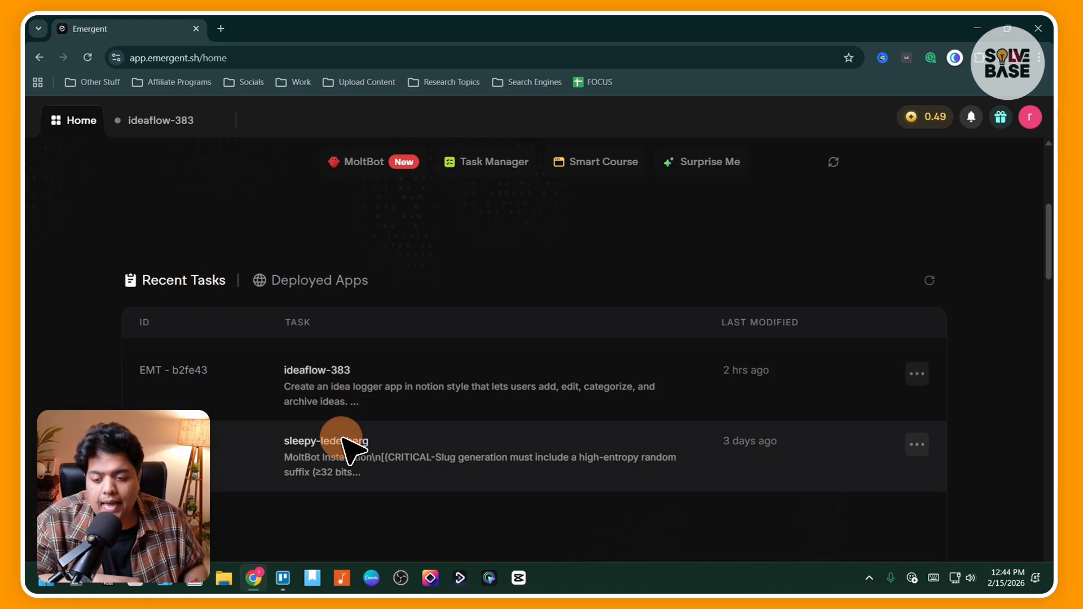
left_click(313, 281)
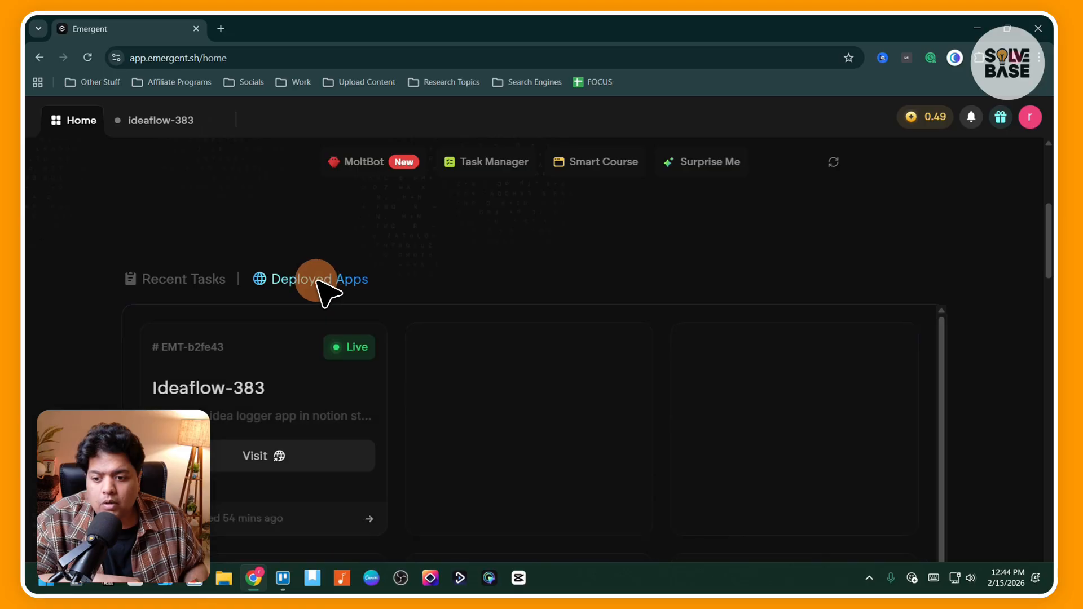
left_click(195, 279)
View the available actions for the sleepy-lederberg task and dismiss them without choosing one.
scroll(563, 309, "down", 2)
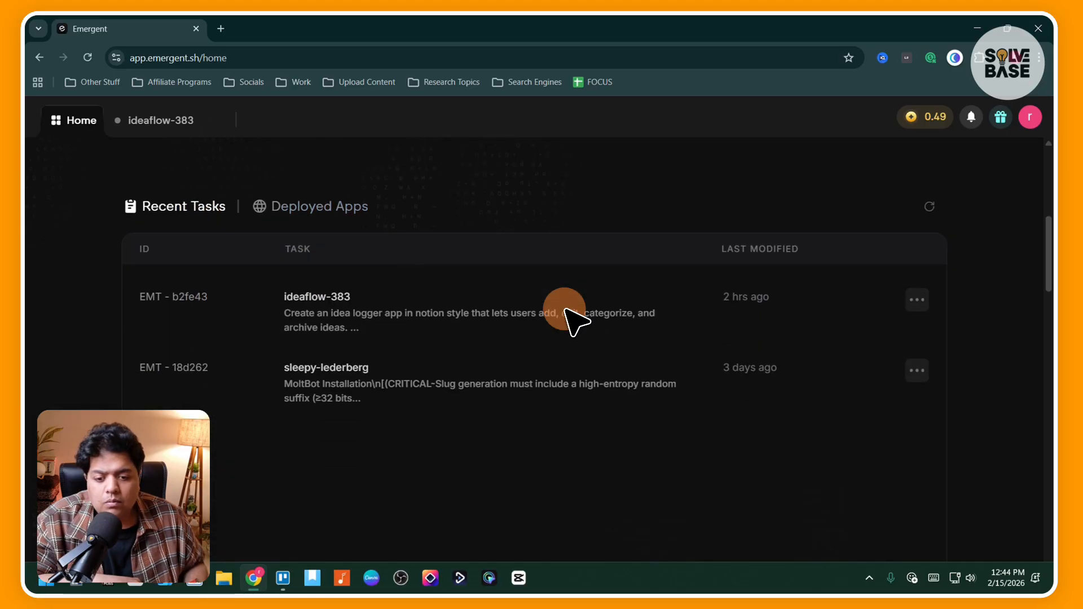
left_click(919, 310)
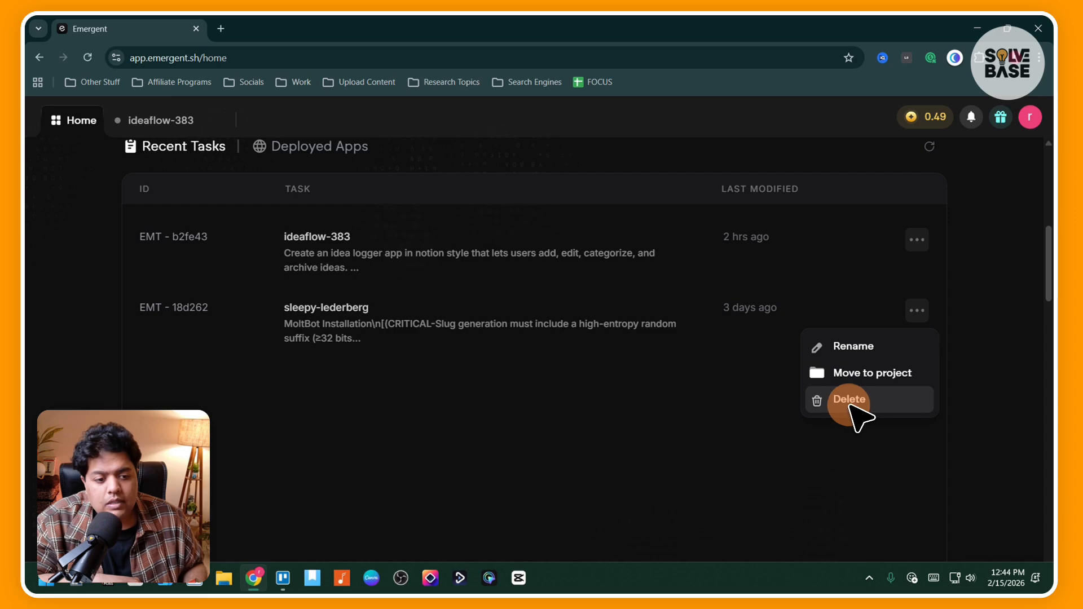
left_click(854, 435)
Browse the community showcase and open a preview of the Ops manager template.
scroll(490, 376, "down", 8)
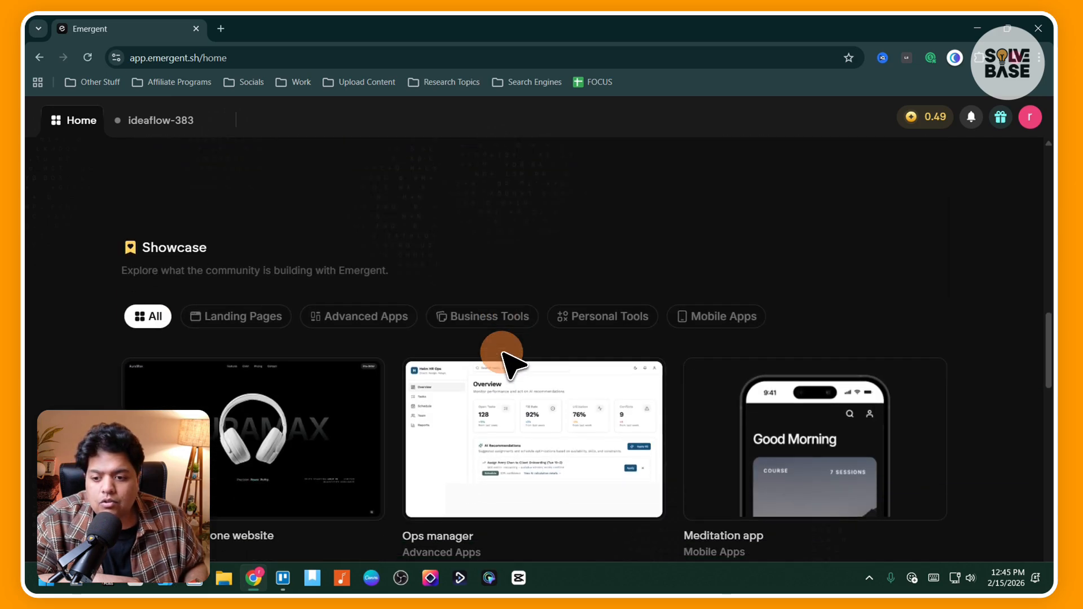
scroll(502, 352, "down", 1)
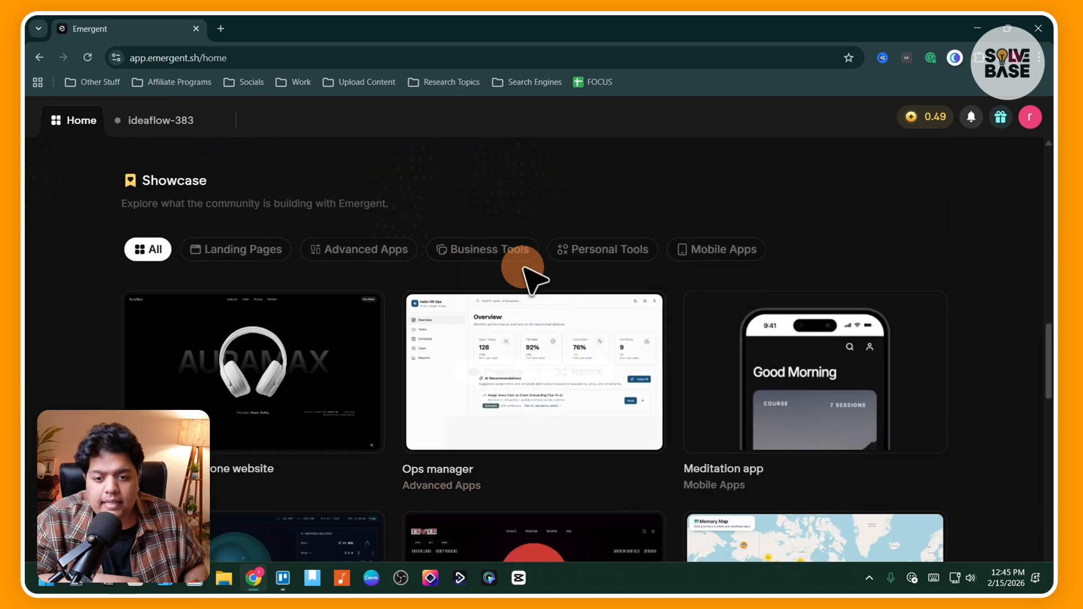
mouse_move(540, 304)
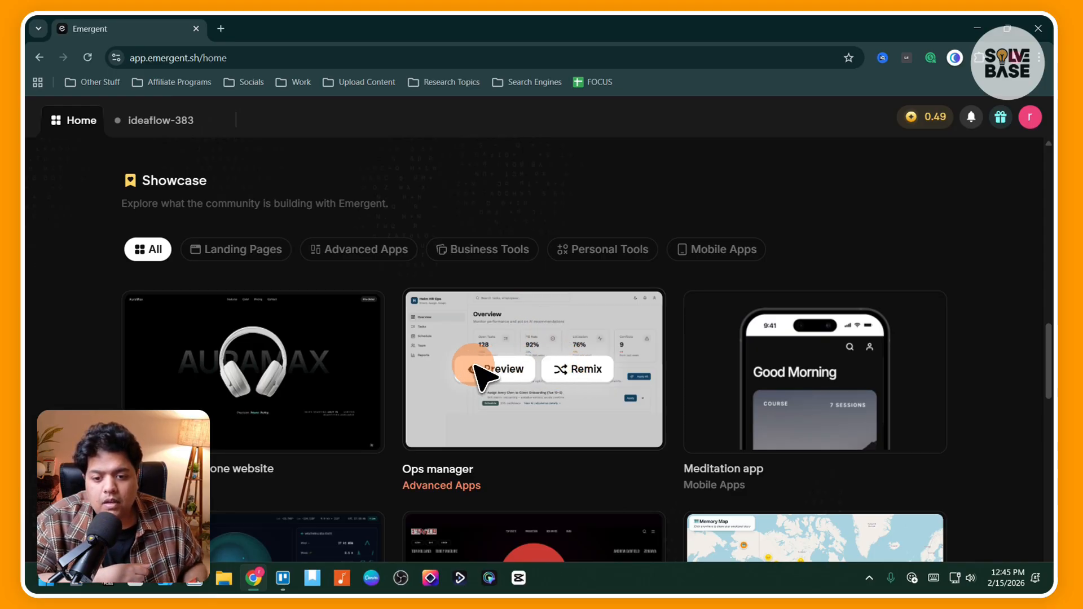
scroll(495, 387, "down", 3)
scroll(495, 379, "up", 3)
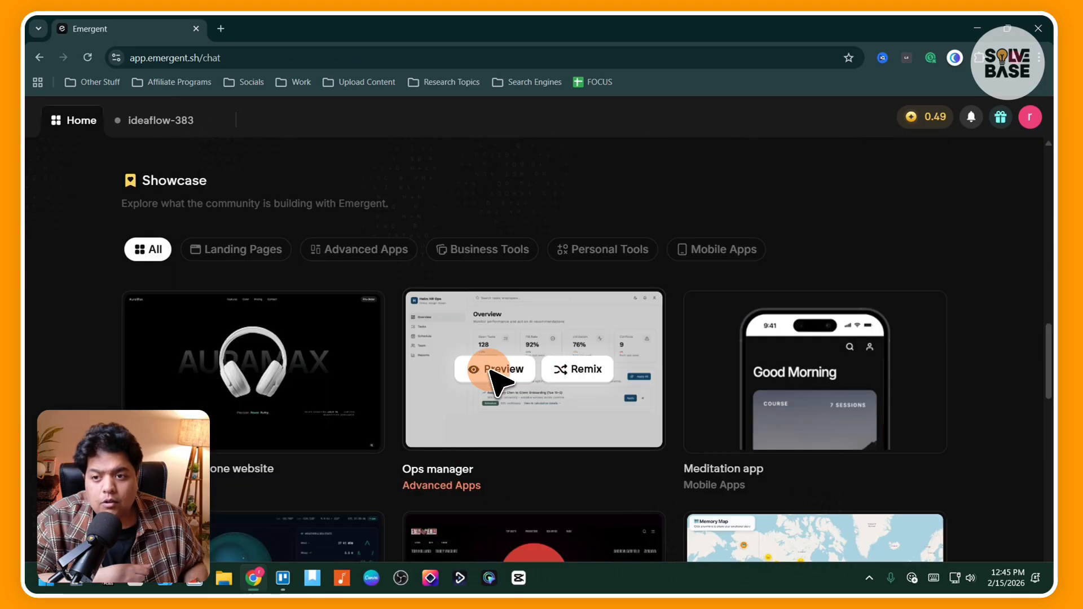
left_click(494, 372)
Sign in to the Ops manager preview with the provided demo password and dismiss the browser's password warning.
key("ctrl+v")
double_click(600, 488)
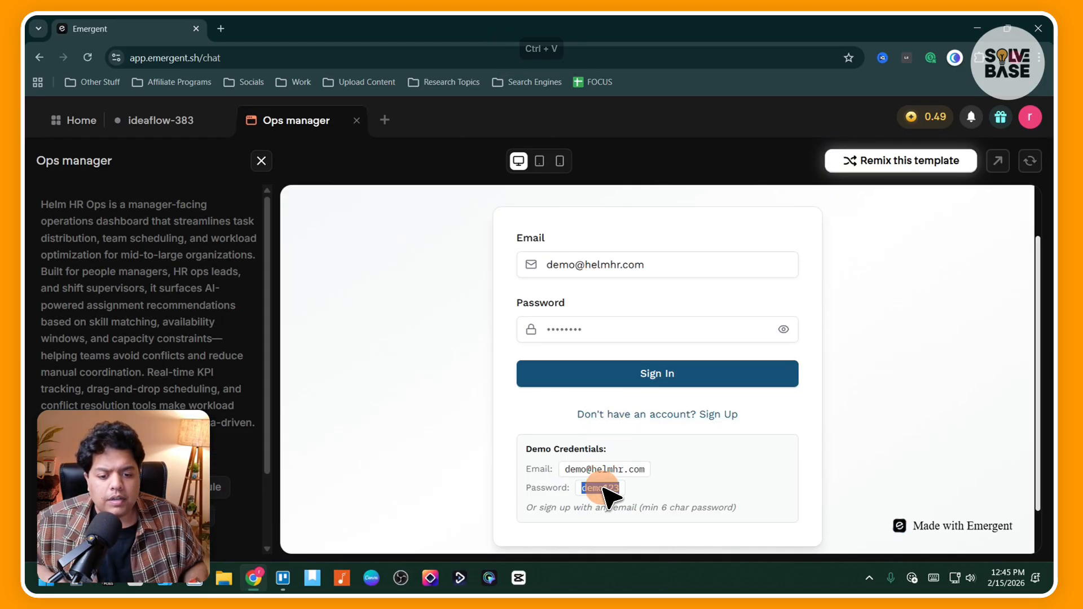
key("ctrl+c")
left_click(554, 332)
key("ctrl+v")
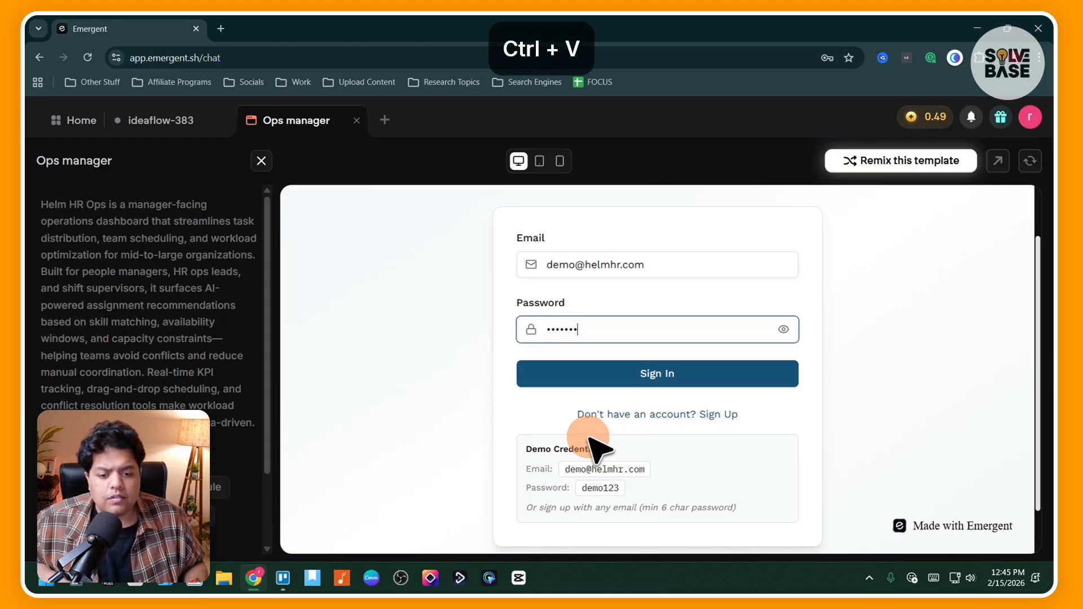
left_click(625, 375)
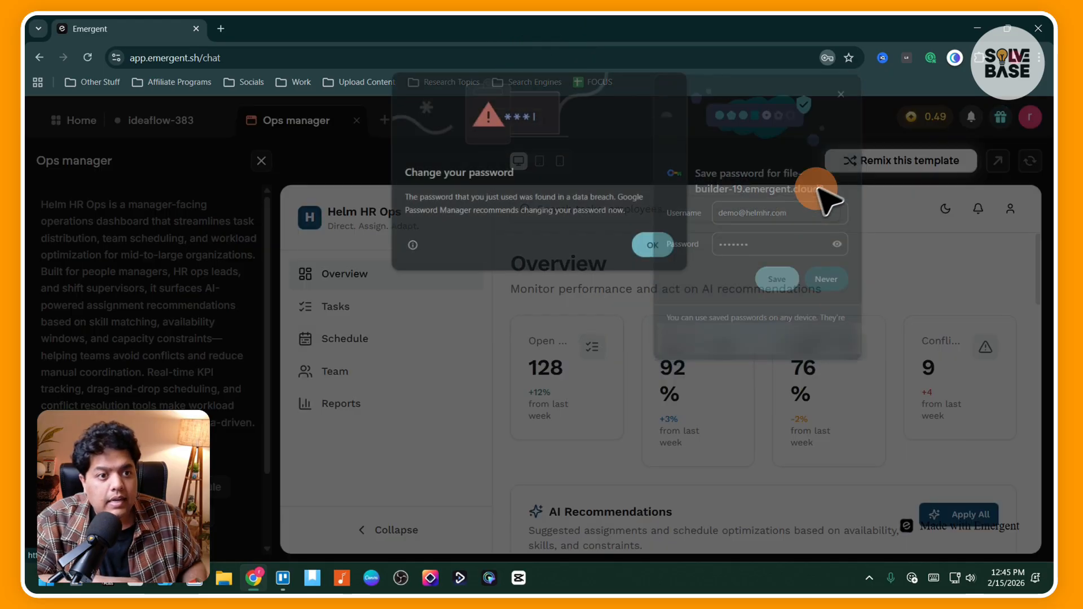
left_click(651, 244)
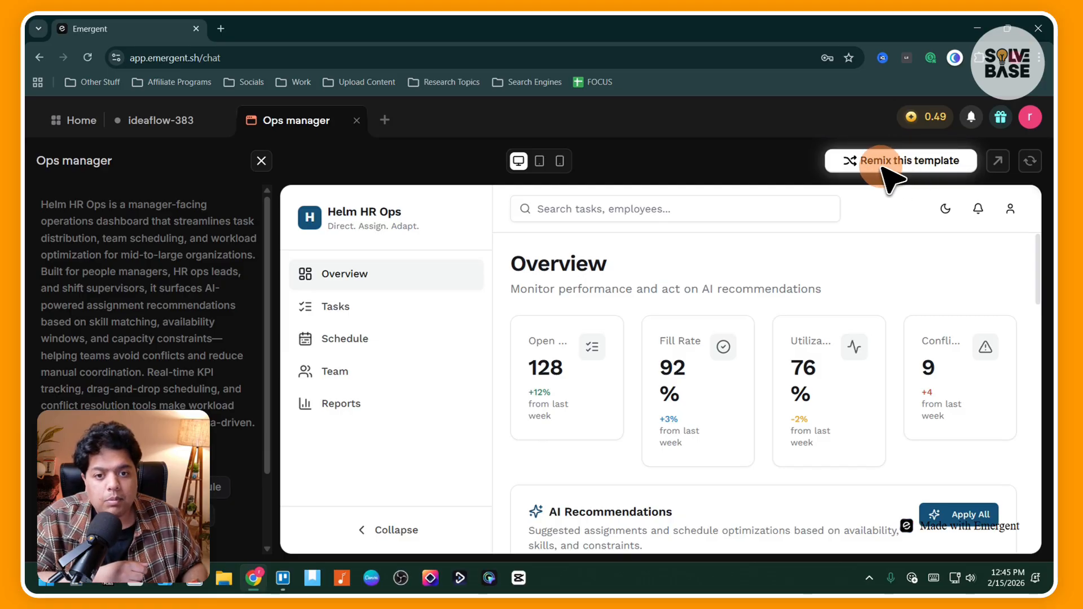
Return to the home page and open the ideaflow-383 project from the recent tasks.
left_click(79, 121)
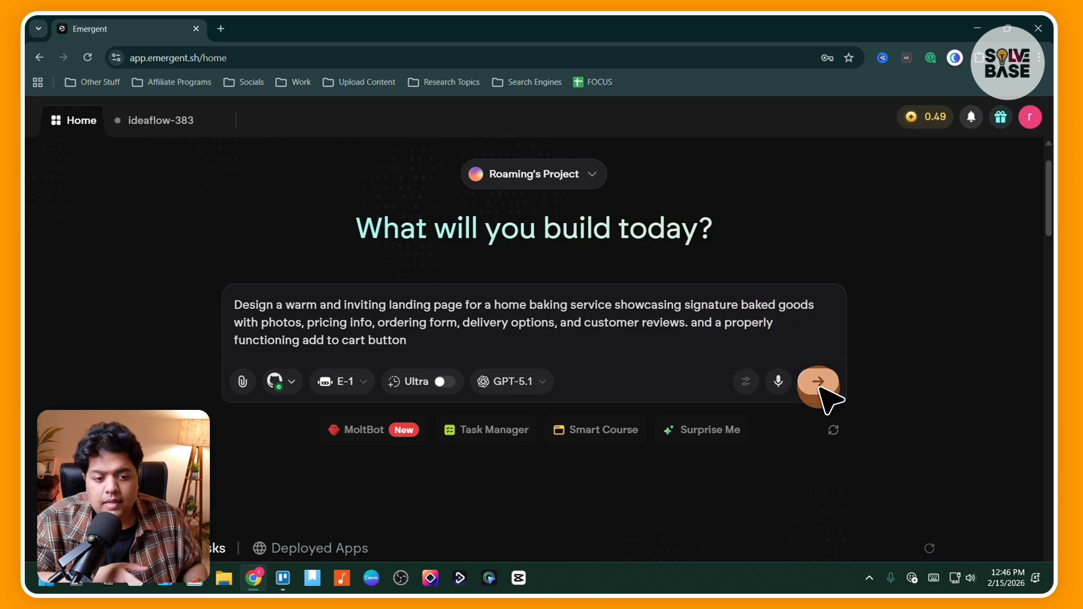
scroll(425, 292, "down", 5)
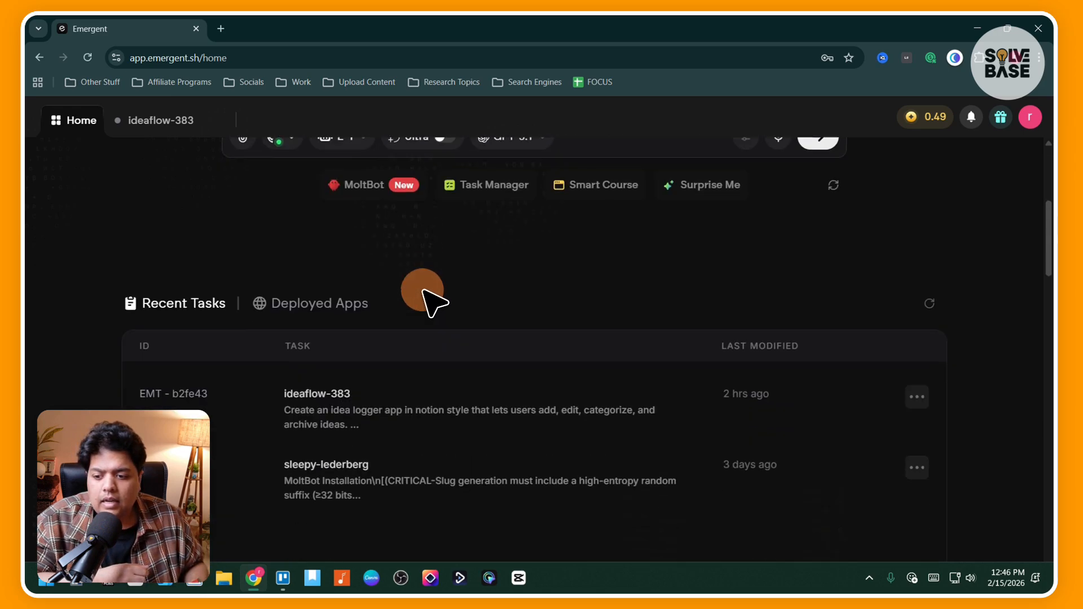
left_click(367, 389)
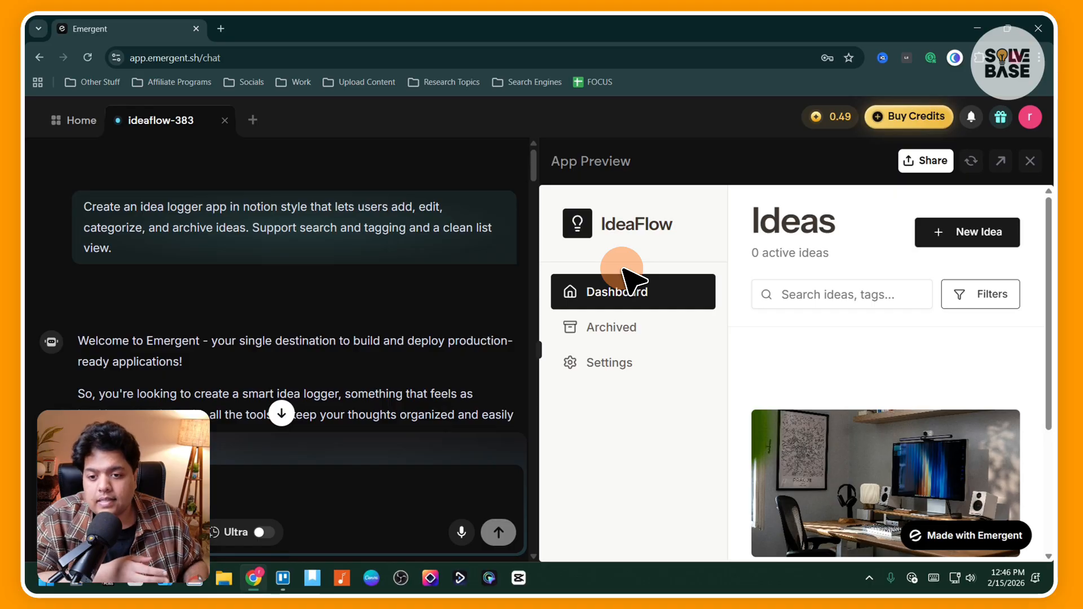
Read the agent's clarifying questions on design style, authentication, categorization, additional features and theme.
scroll(315, 322, "down", 6)
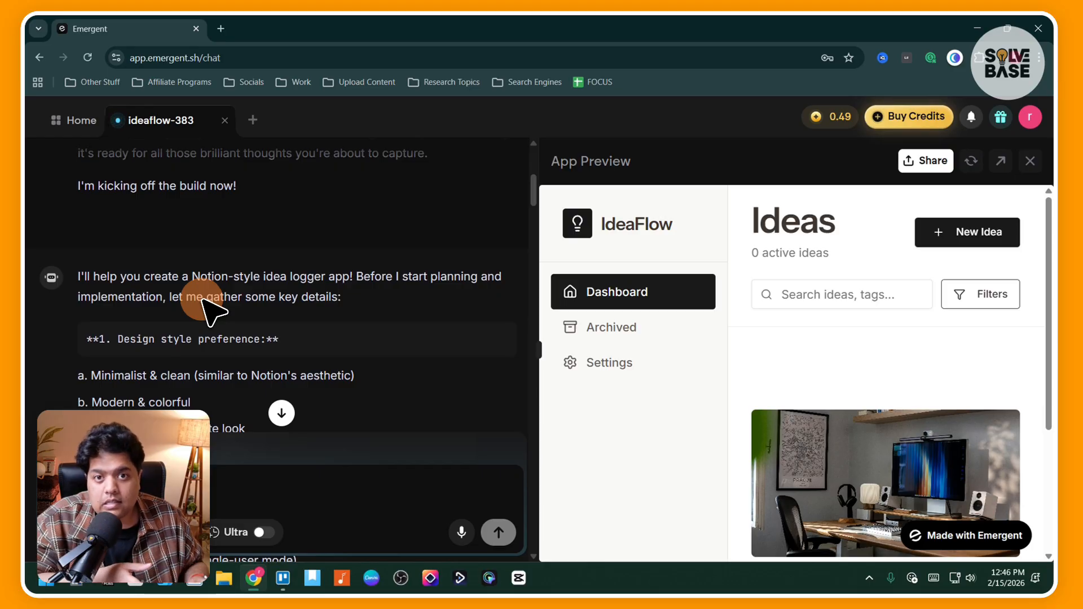
scroll(189, 313, "down", 5)
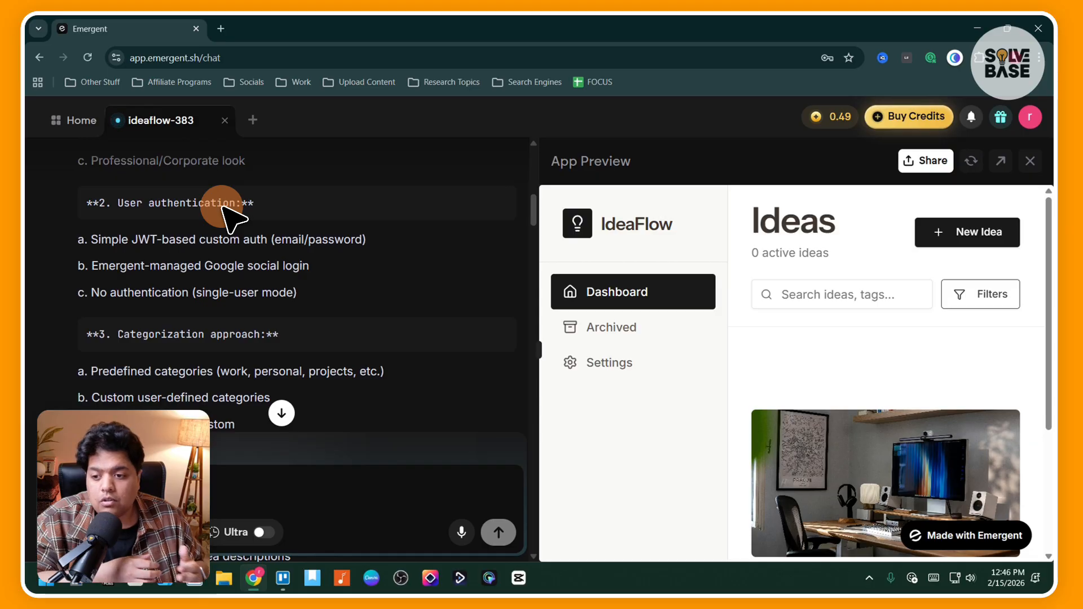
scroll(226, 215, "down", 1)
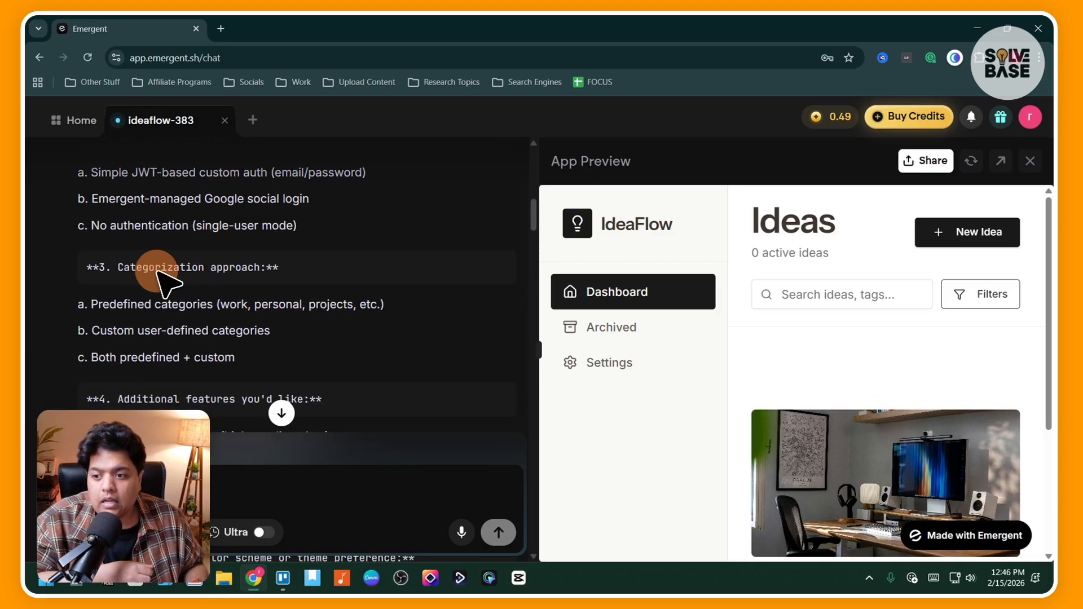
scroll(237, 288, "down", 1)
scroll(231, 299, "down", 8)
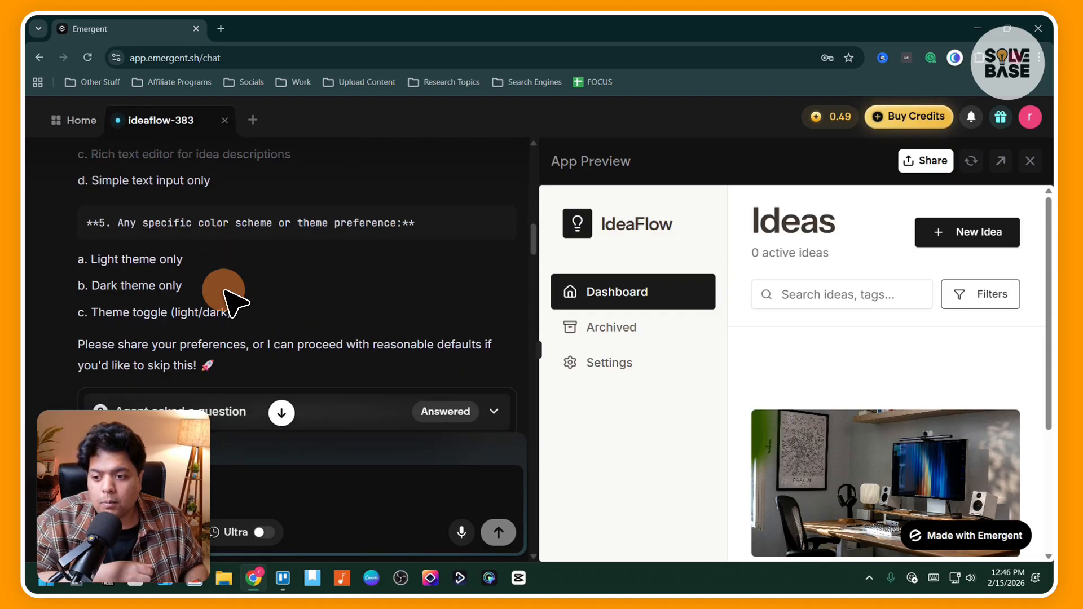
scroll(236, 291, "down", 2)
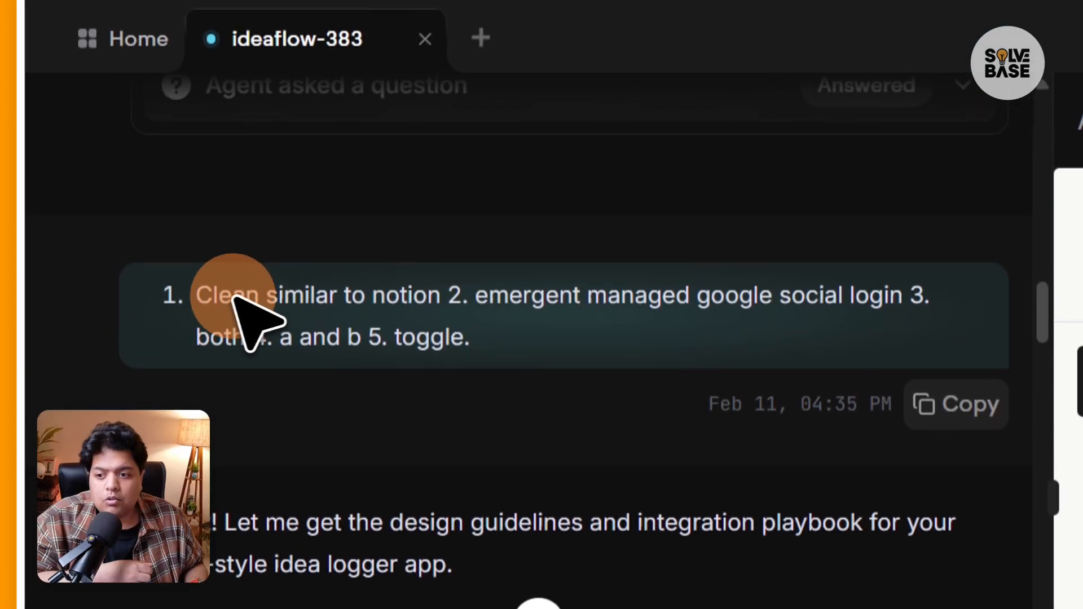
Highlight the design style and "emergent managed google social login" answers in the reply to the agent.
left_click_drag(197, 45, 443, 47)
left_click_drag(477, 305, 816, 307)
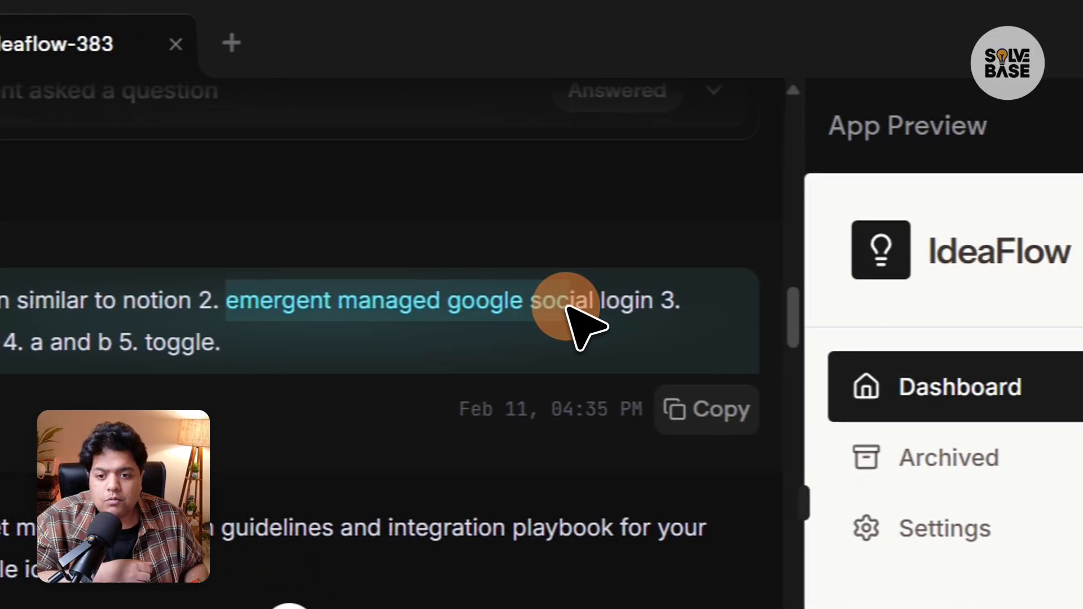
left_click_drag(567, 307, 677, 304)
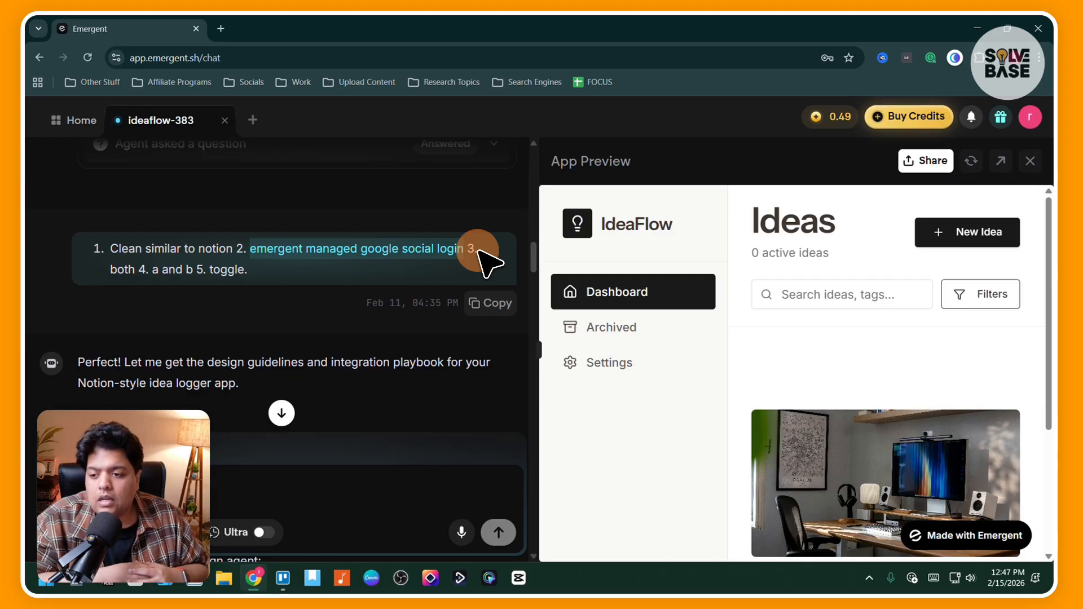
Compare the agent's categorization options with the answer given for question 3.
scroll(175, 274, "up", 5)
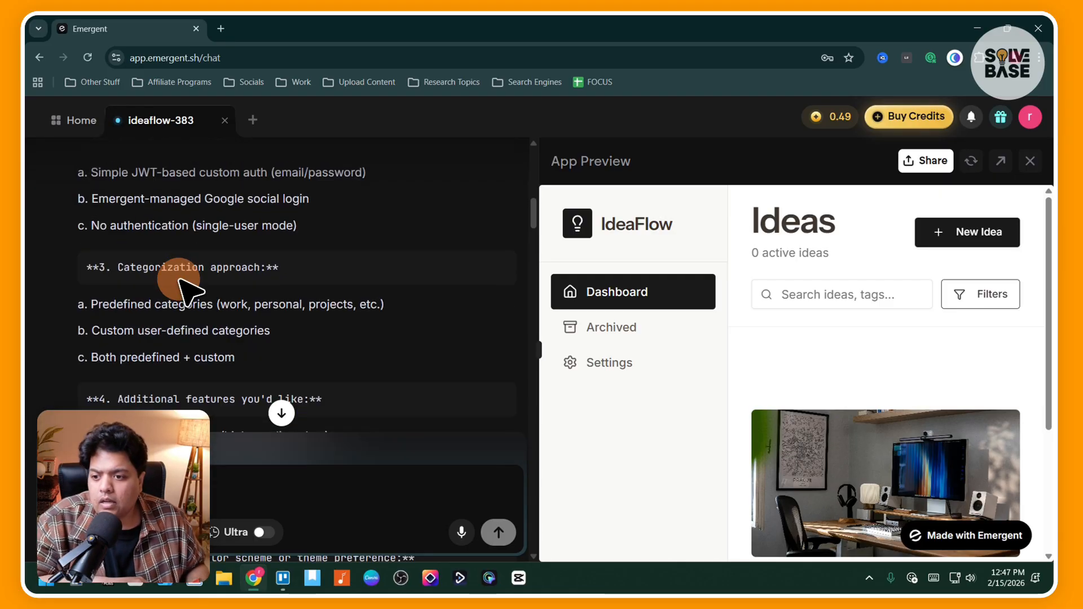
scroll(162, 347, "down", 5)
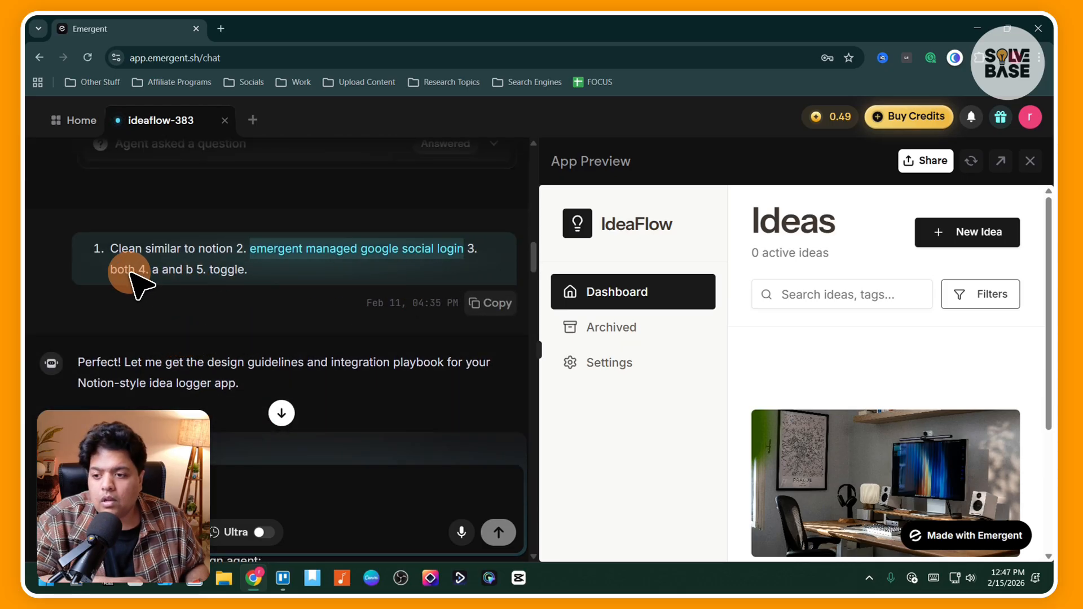
scroll(133, 275, "up", 5)
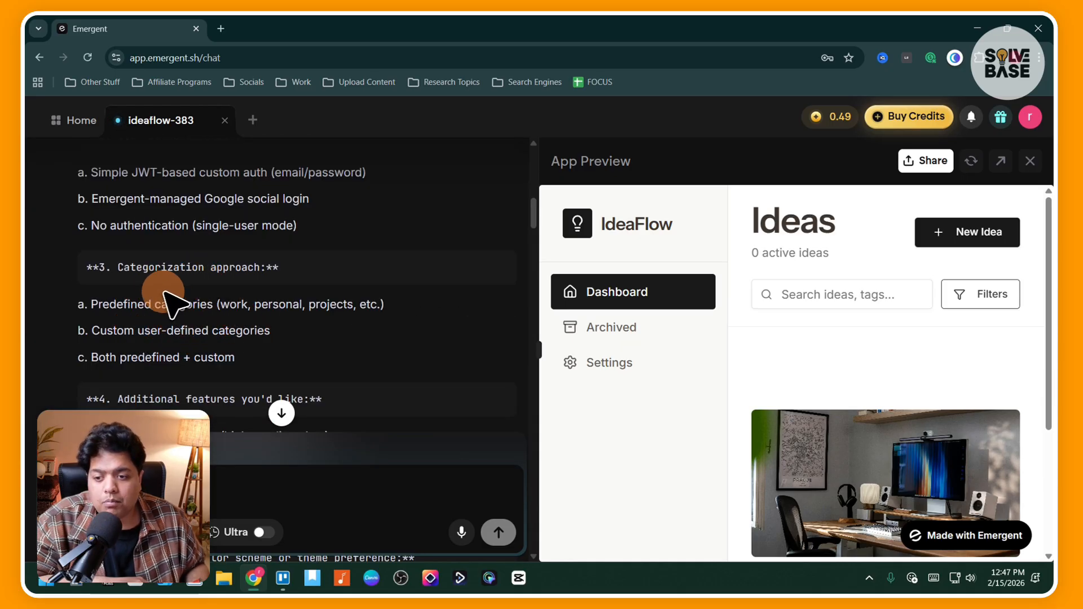
scroll(206, 333, "down", 10)
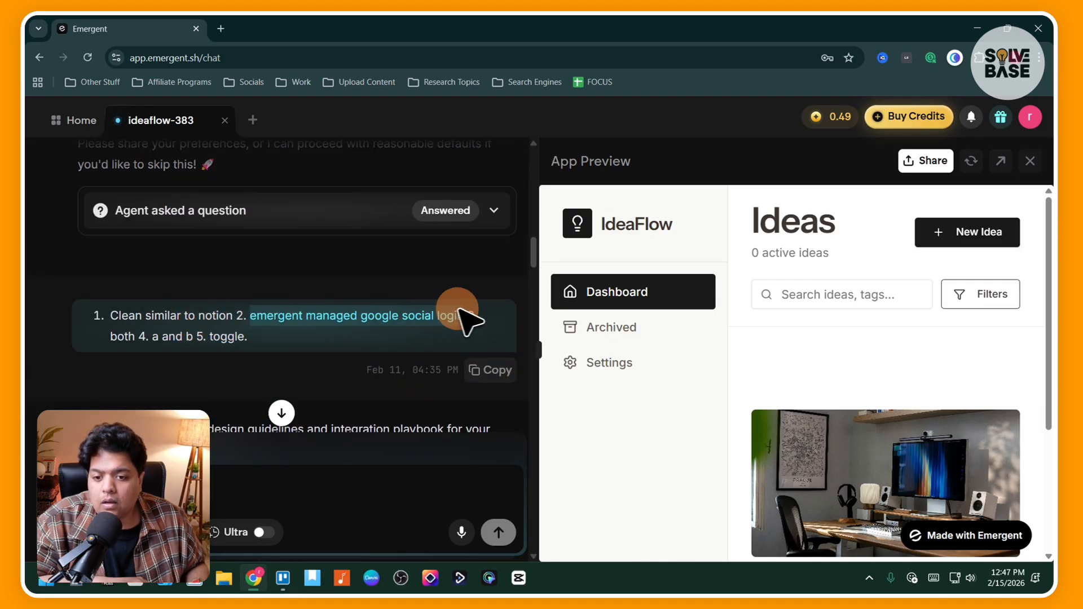
Compare the agent's additional feature options with the answer given for question 4.
left_click(169, 332)
scroll(163, 344, "up", 5)
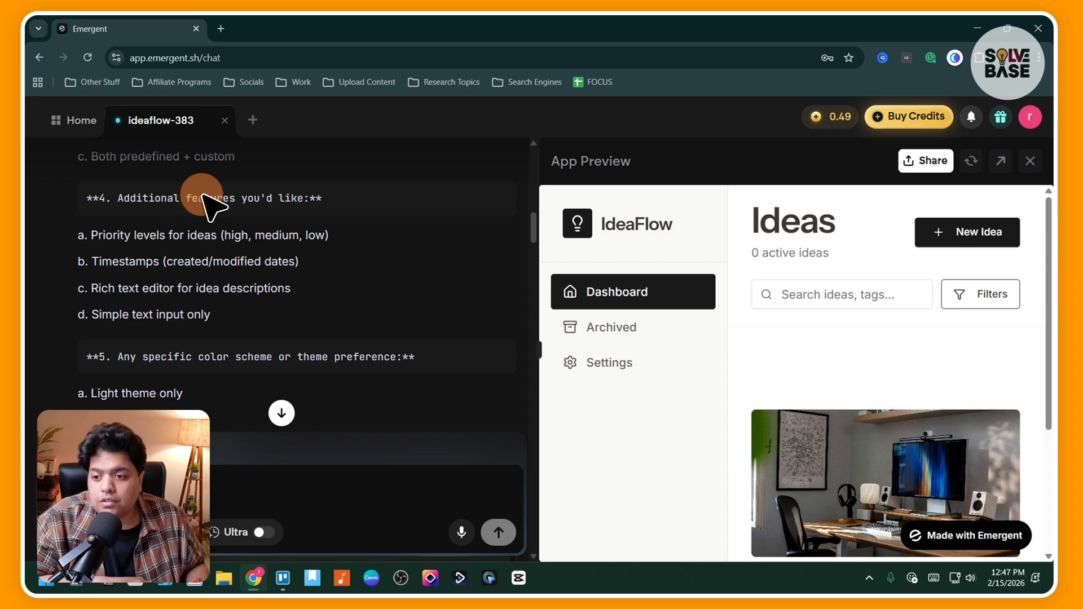
left_click_drag(85, 234, 296, 269)
left_click(163, 282)
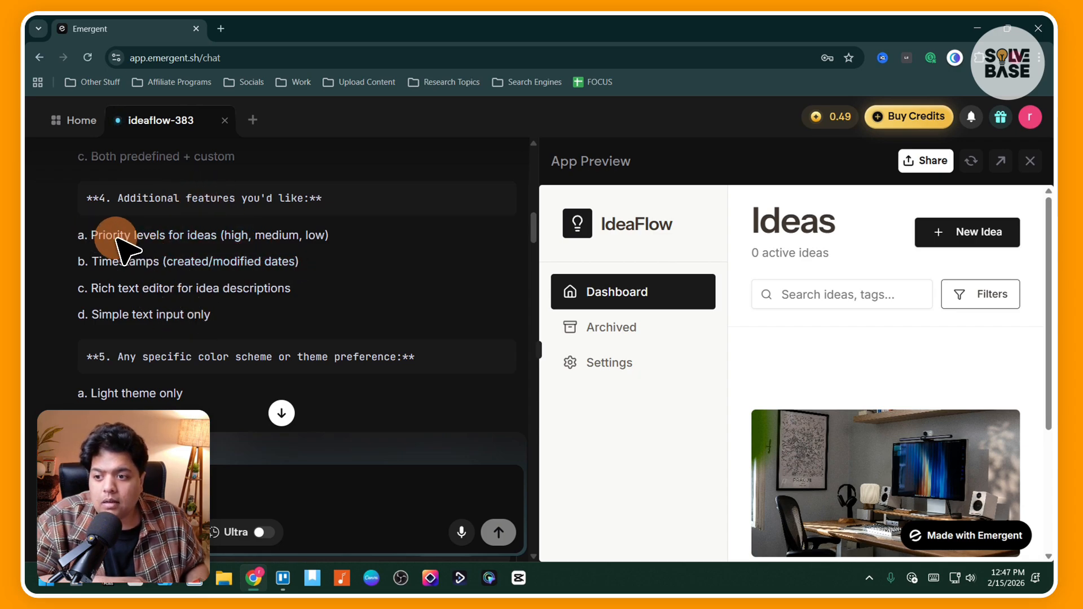
scroll(225, 307, "down", 6)
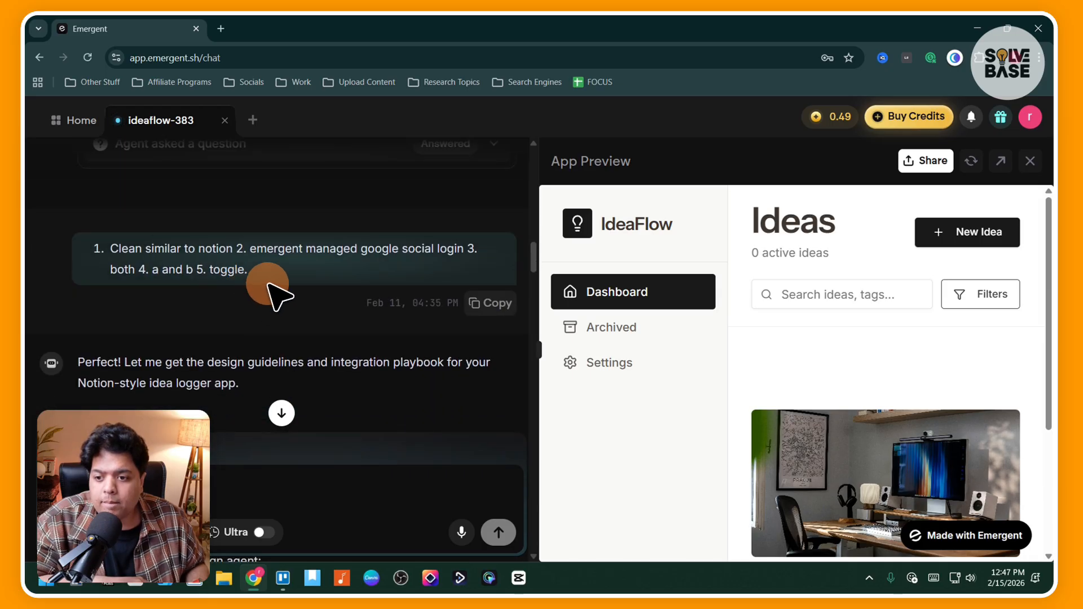
Review the agent's color scheme and theme preference question and its light, dark and toggle options.
scroll(210, 226, "up", 5)
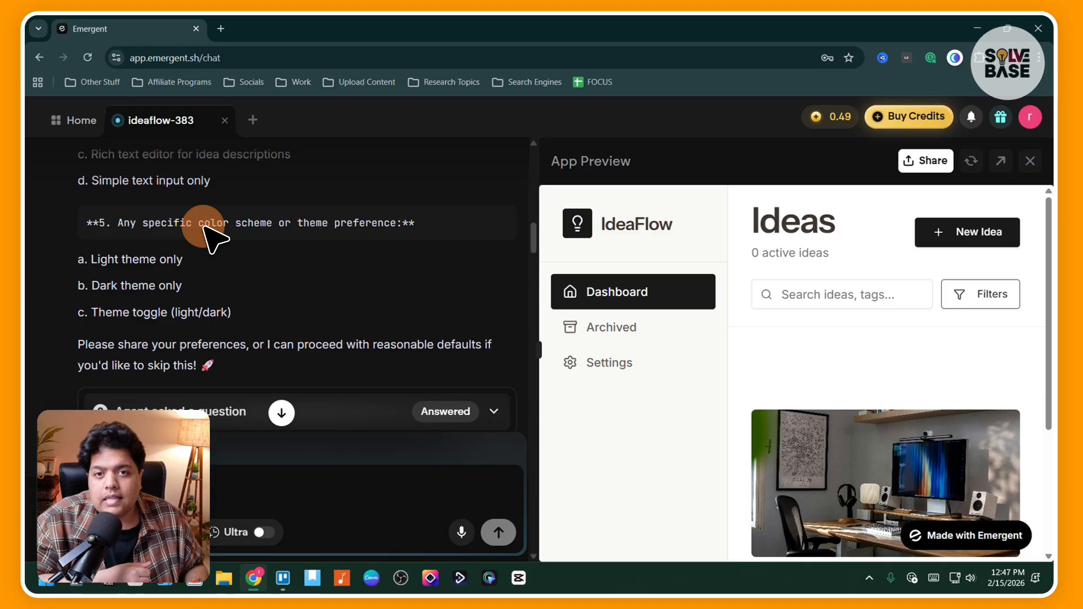
left_click_drag(297, 223, 414, 223)
left_click(298, 234)
scroll(226, 265, "down", 1)
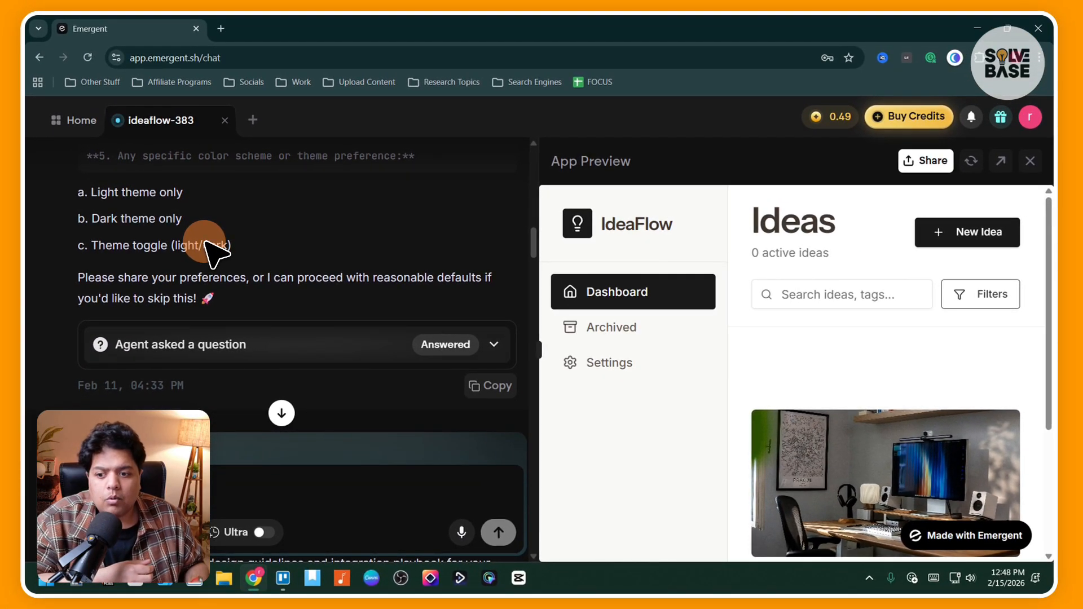
scroll(248, 257, "down", 3)
Review the agent's follow-up messages through to its closing suggestions and the deploy and preview options.
scroll(211, 280, "down", 2)
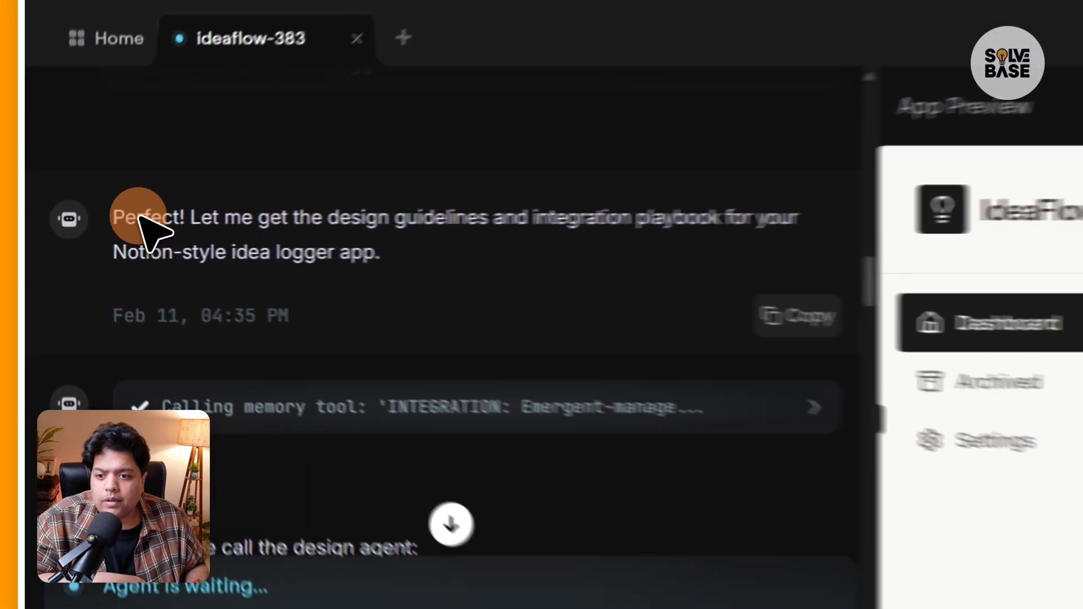
left_click_drag(90, 227, 272, 249)
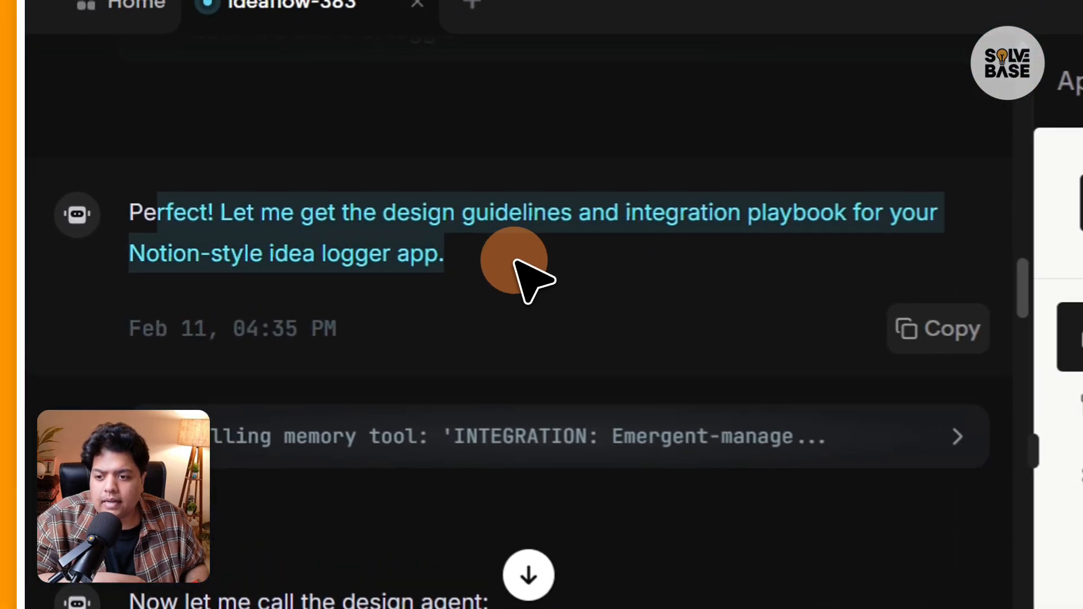
left_click(238, 257)
scroll(254, 251, "down", 2)
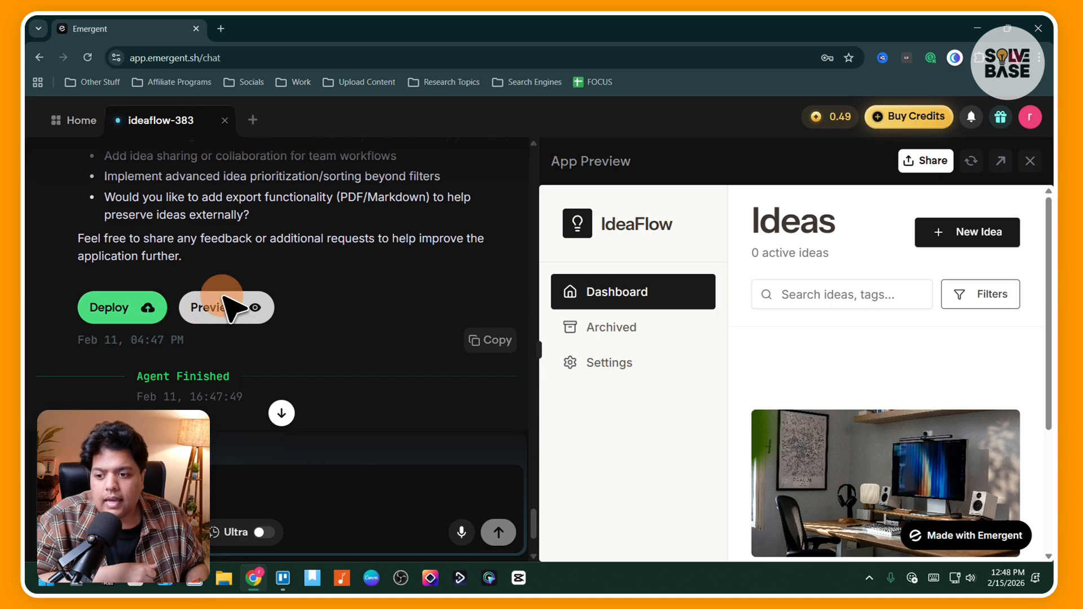
scroll(223, 306, "down", 1)
scroll(223, 307, "up", 1)
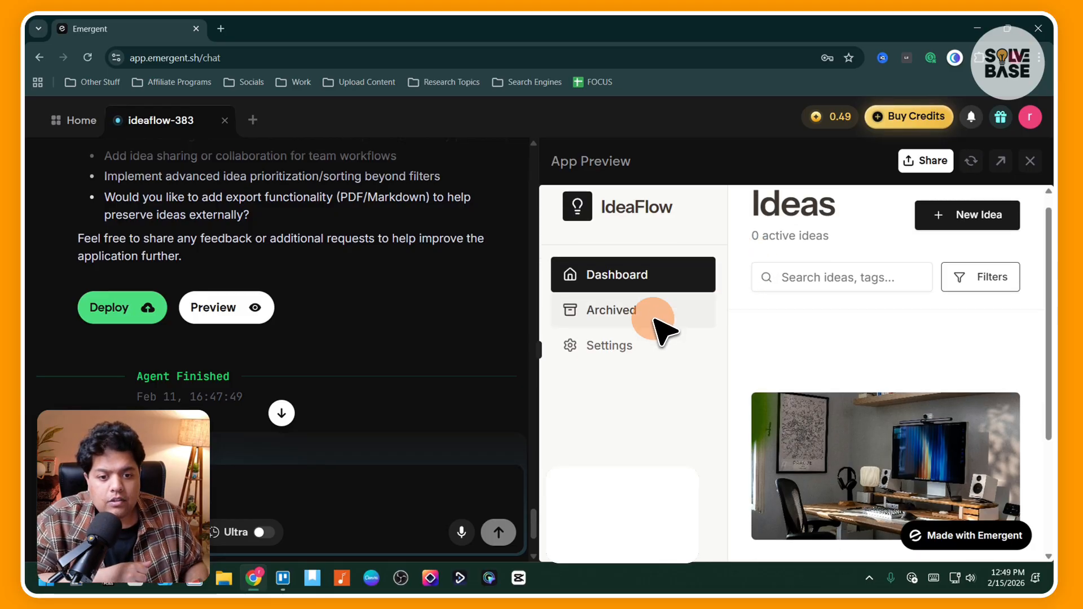
Switch the IdeaFlow app preview to dark mode.
scroll(652, 313, "down", 3)
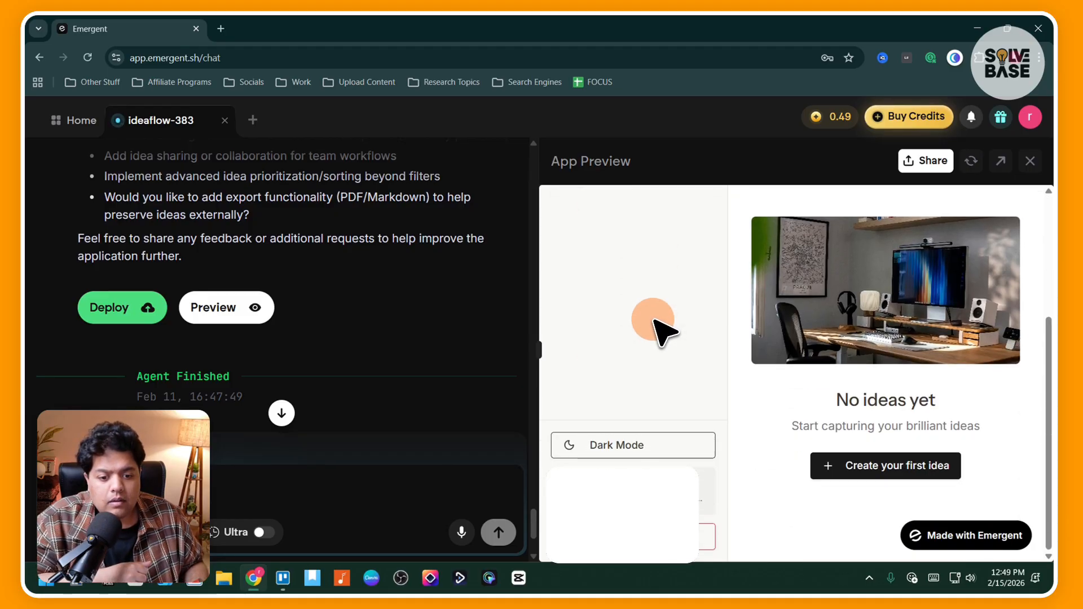
left_click(617, 446)
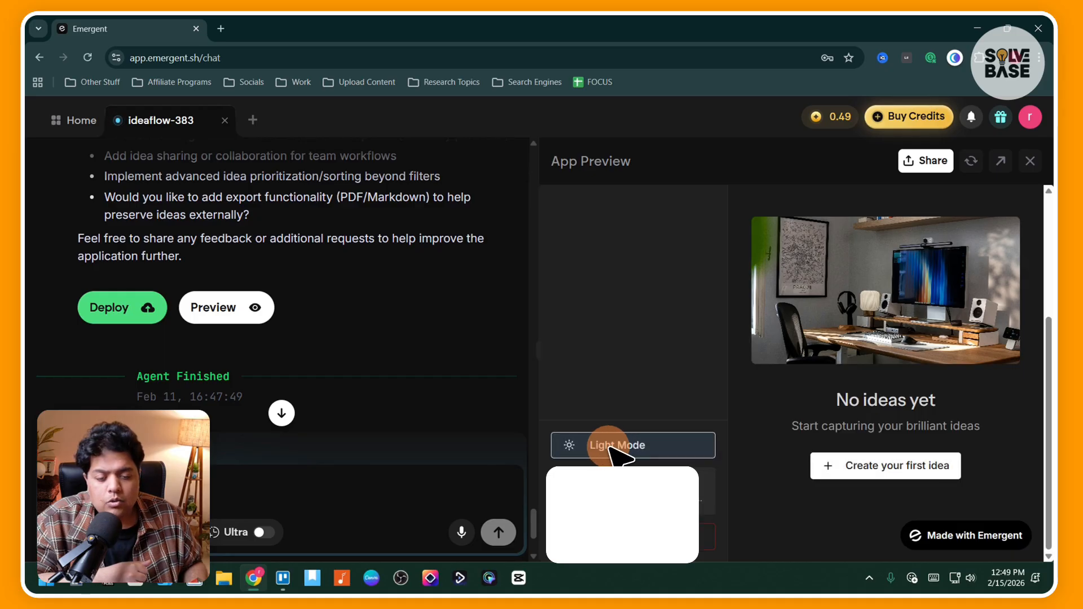
Create a High priority Personal idea titled "test" with the description "adte" and the tag "ader" in the IdeaFlow preview.
left_click(615, 445)
left_click(616, 446)
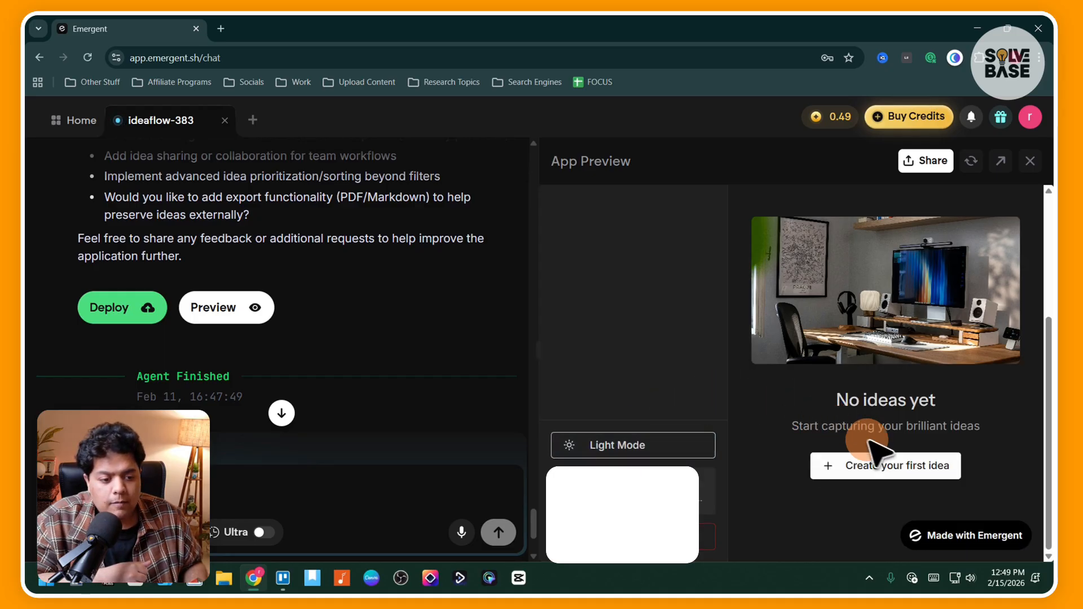
left_click(863, 466)
scroll(679, 451, "down", 3)
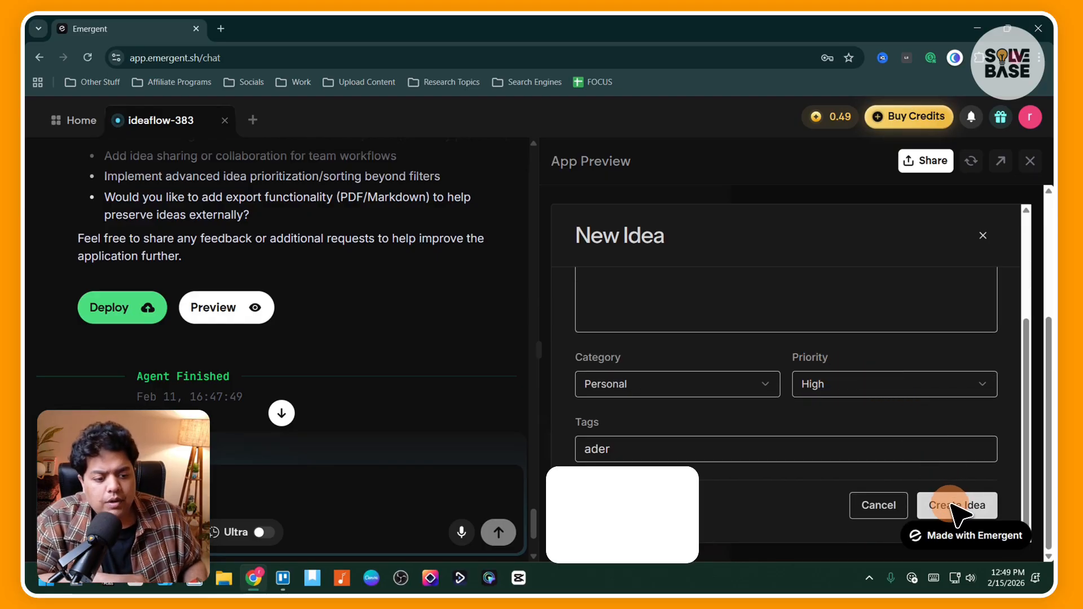
left_click(958, 506)
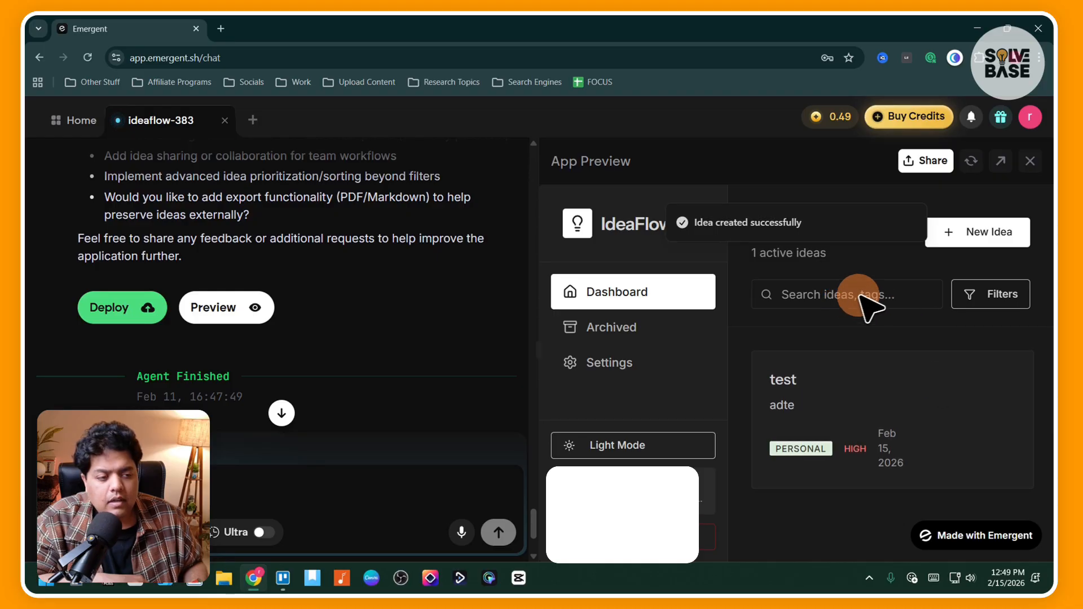
View IdeaFlow's archived ideas and the category list in its settings.
left_click(620, 333)
left_click(618, 363)
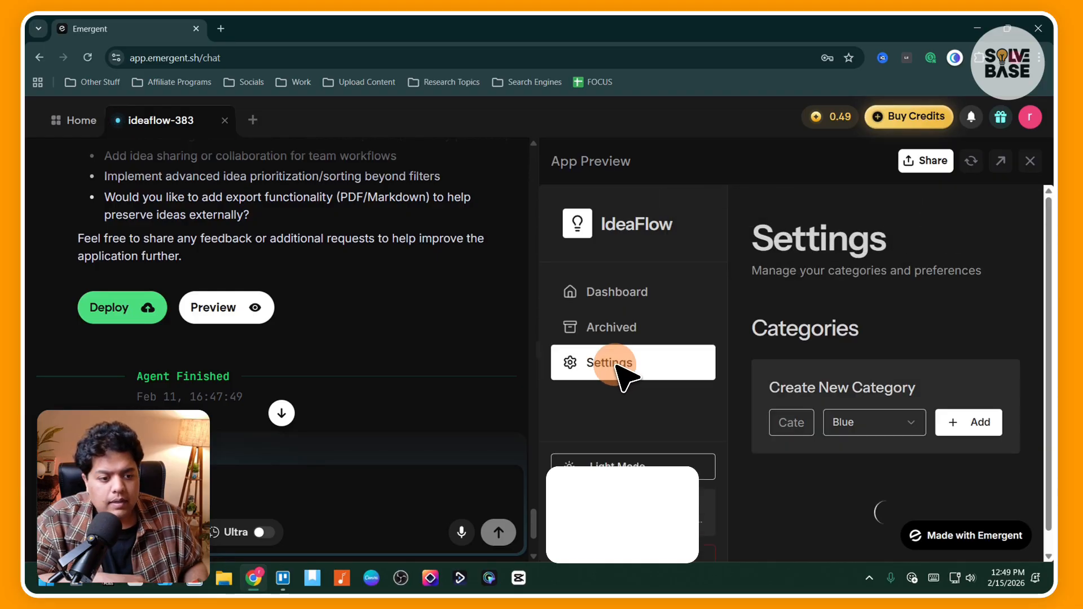
scroll(886, 389, "down", 2)
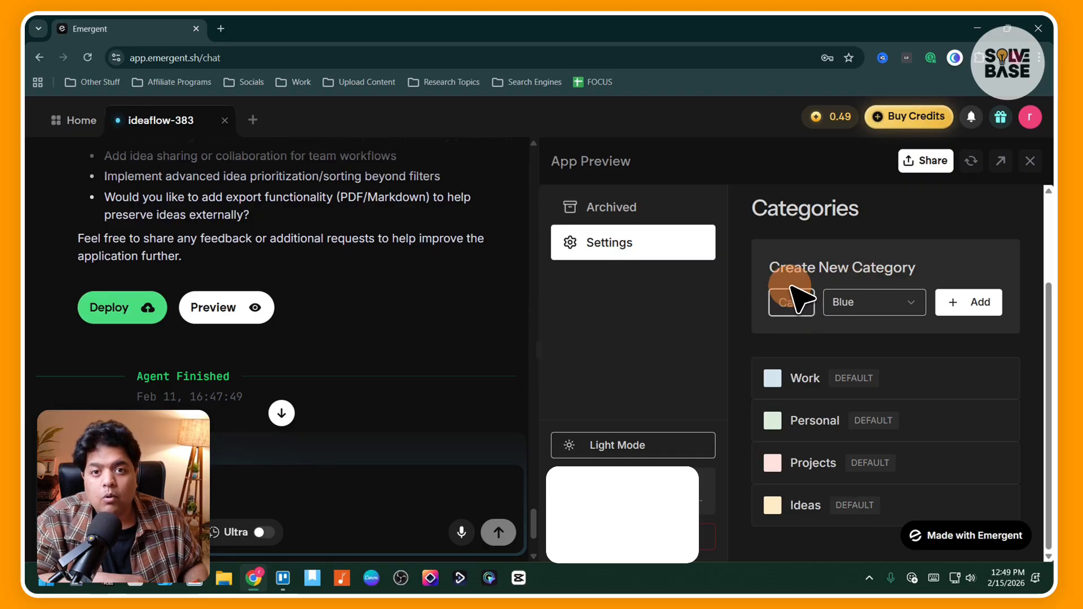
Switch the IdeaFlow preview to light mode and log out of the app.
left_click(633, 446)
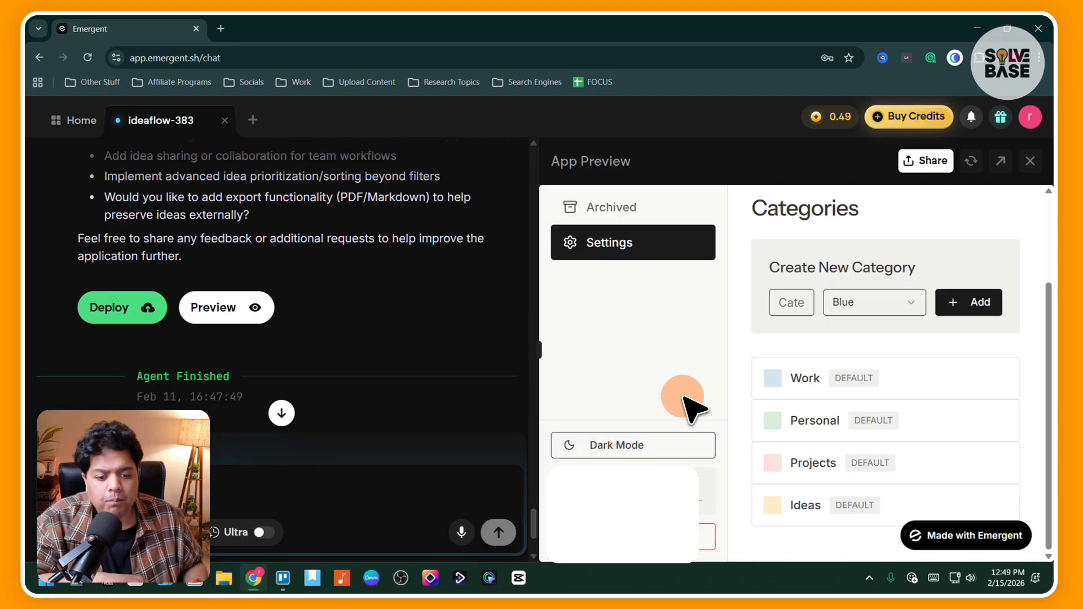
scroll(677, 366, "up", 2)
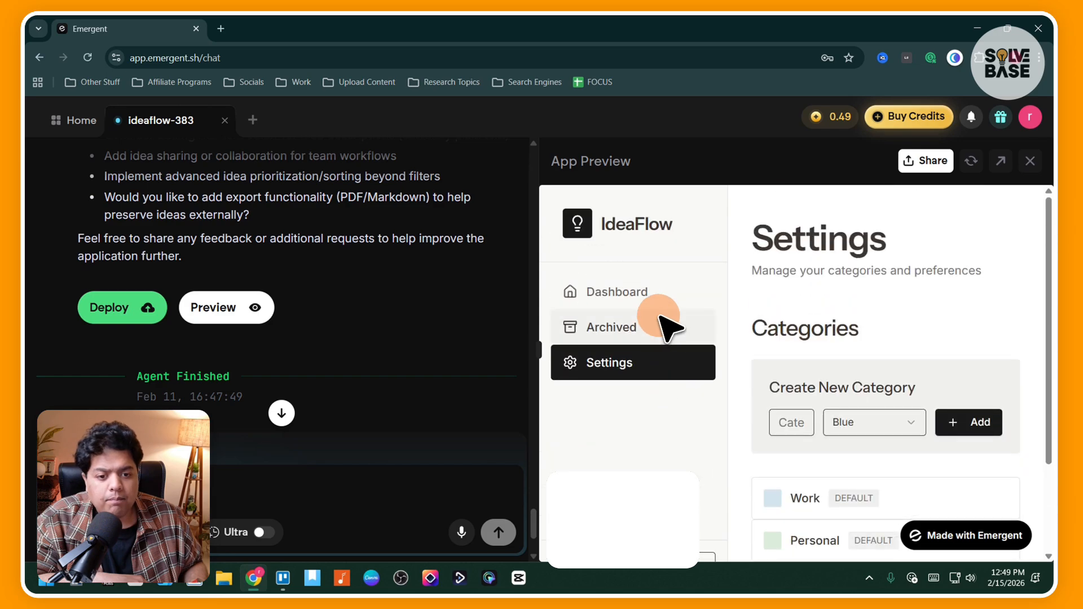
scroll(677, 406, "down", 2)
left_click(657, 540)
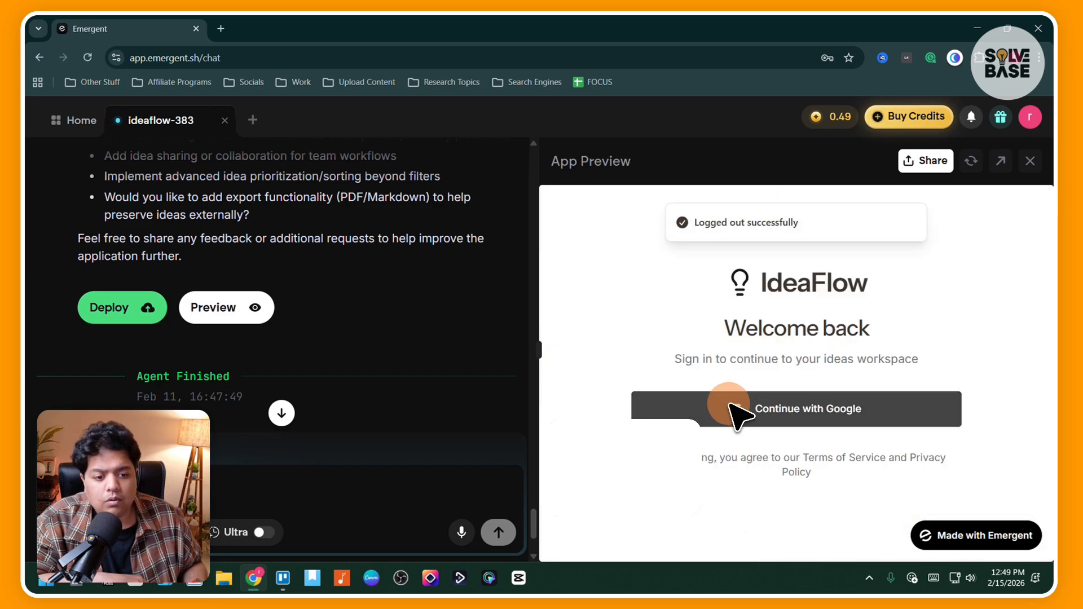
Sign back in to IdeaFlow with Google through Emergent's secure login and return to the app.
left_click(814, 417)
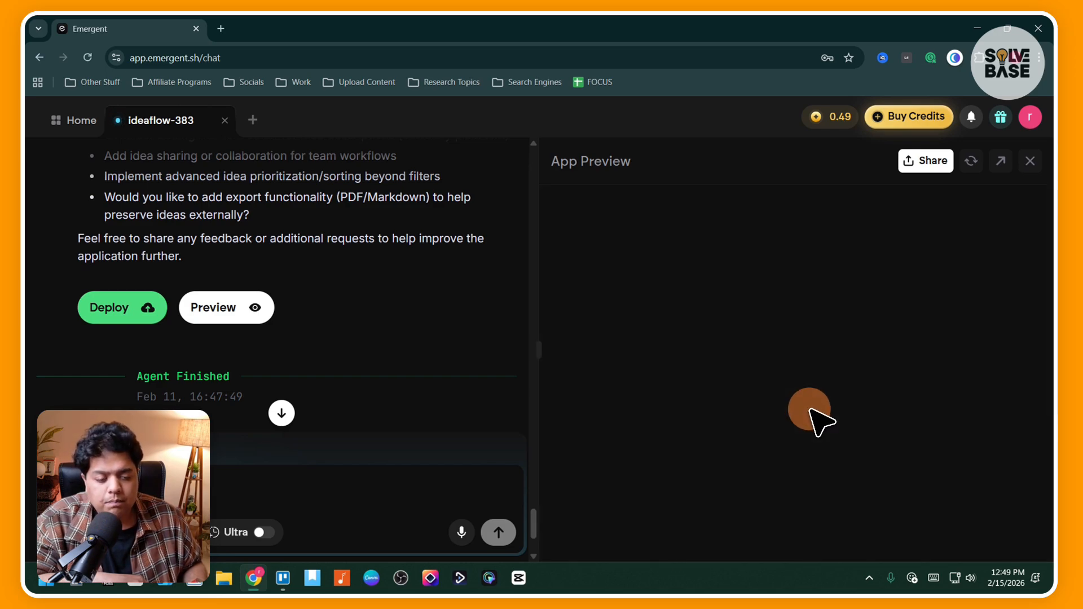
left_click(808, 397)
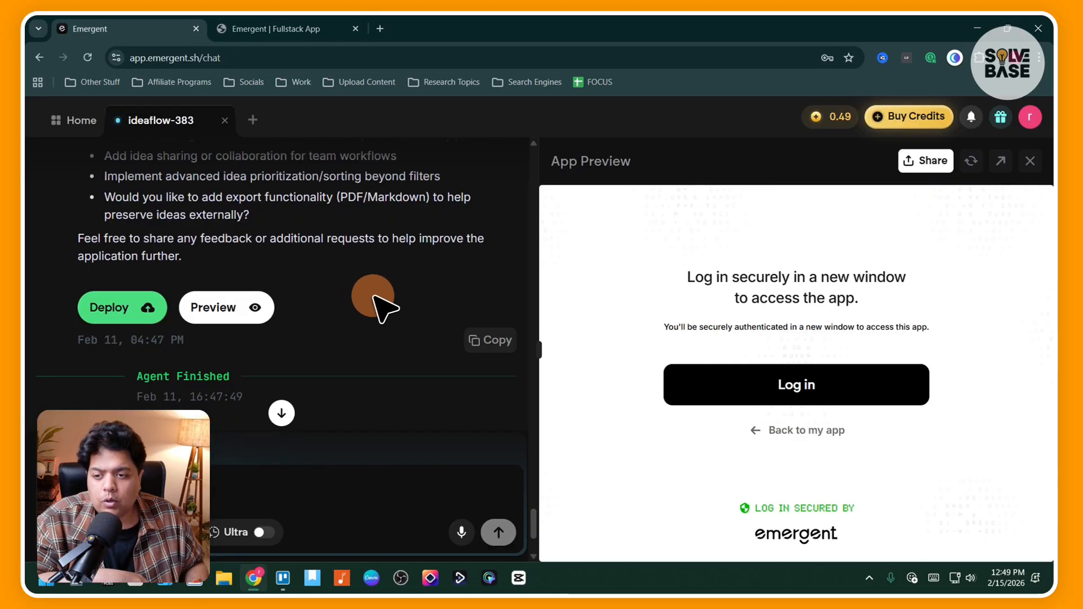
left_click(787, 432)
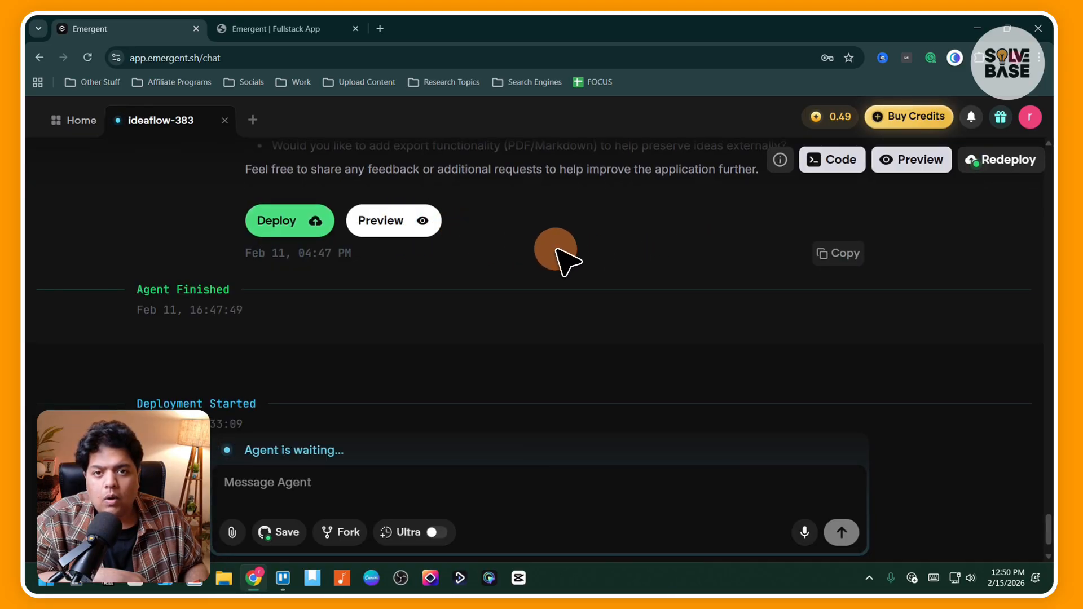
Reopen the app preview from the agent's closing message to check the IdeaFlow dashboard, and close it.
scroll(557, 249, "up", 2)
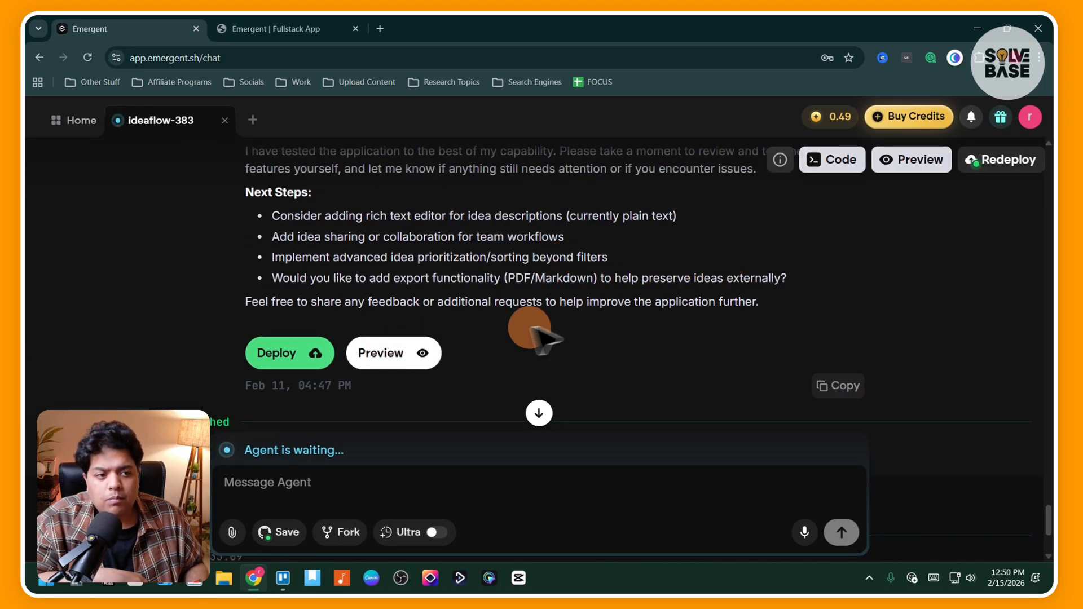
left_click(443, 346)
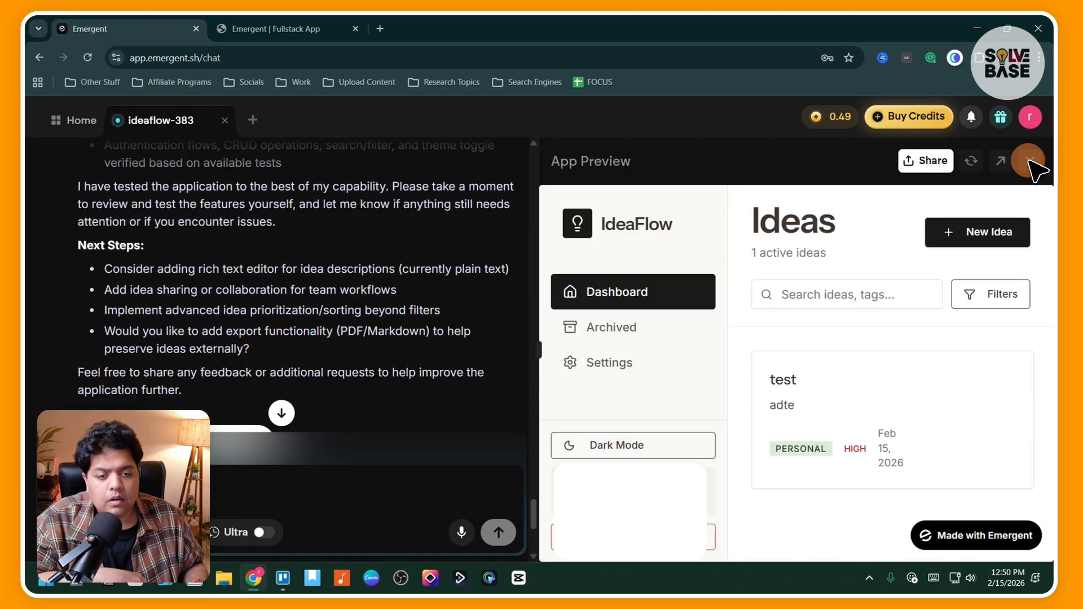
left_click(1030, 163)
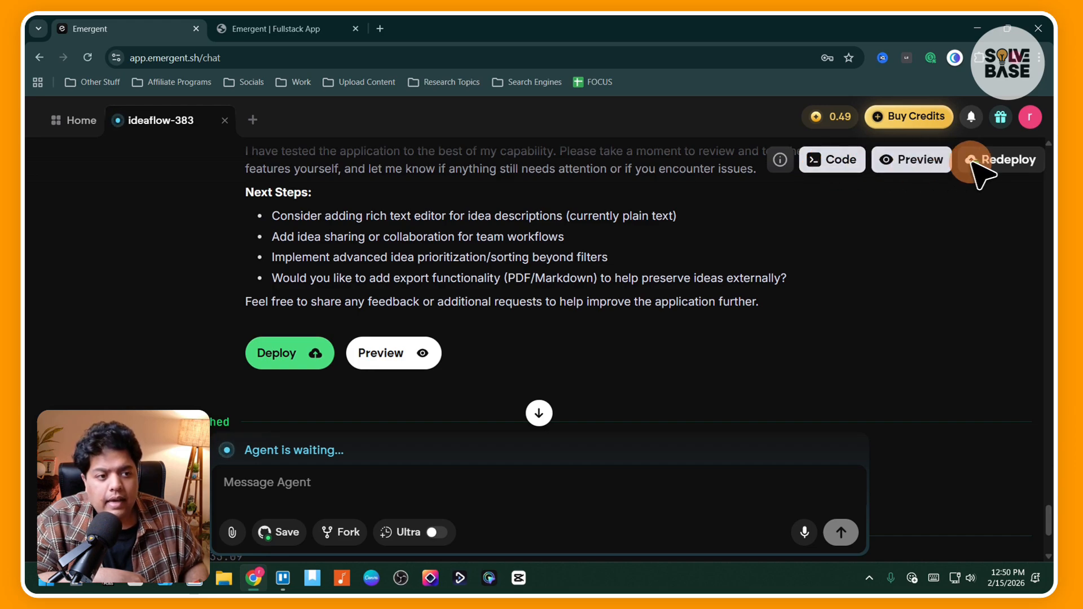
Copy the project's VS Code link and load it in a new browser tab.
left_click(839, 162)
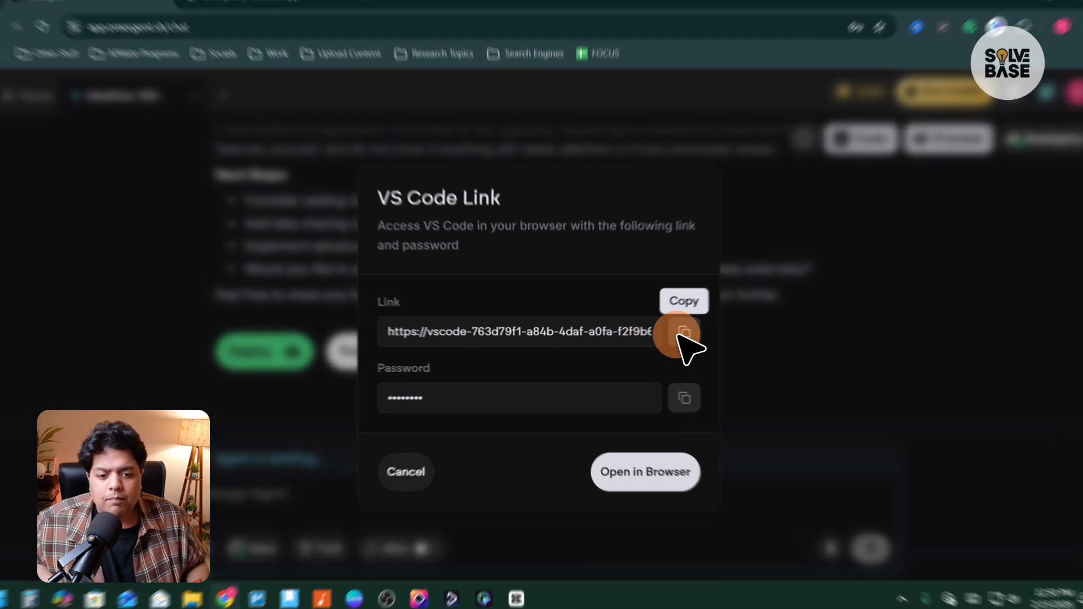
left_click(671, 335)
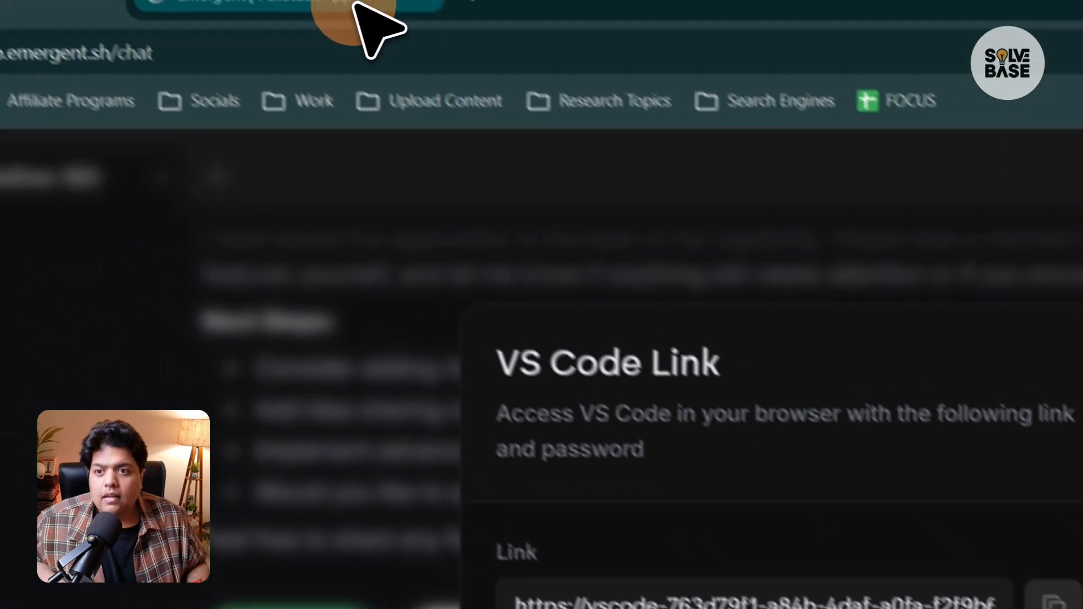
key("ctrl+t")
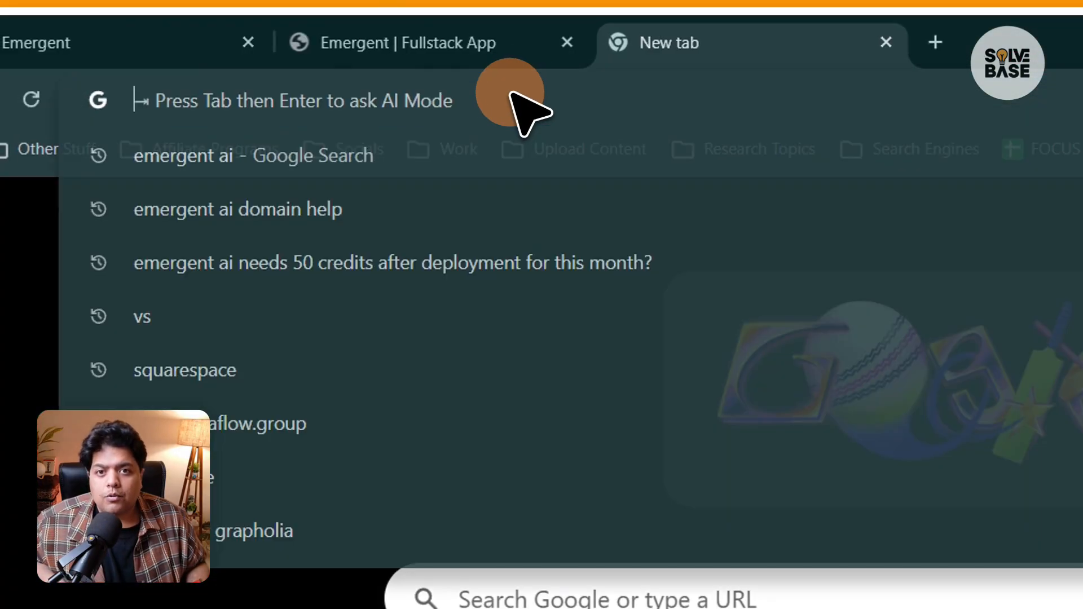
key("ctrl+v")
key("Return")
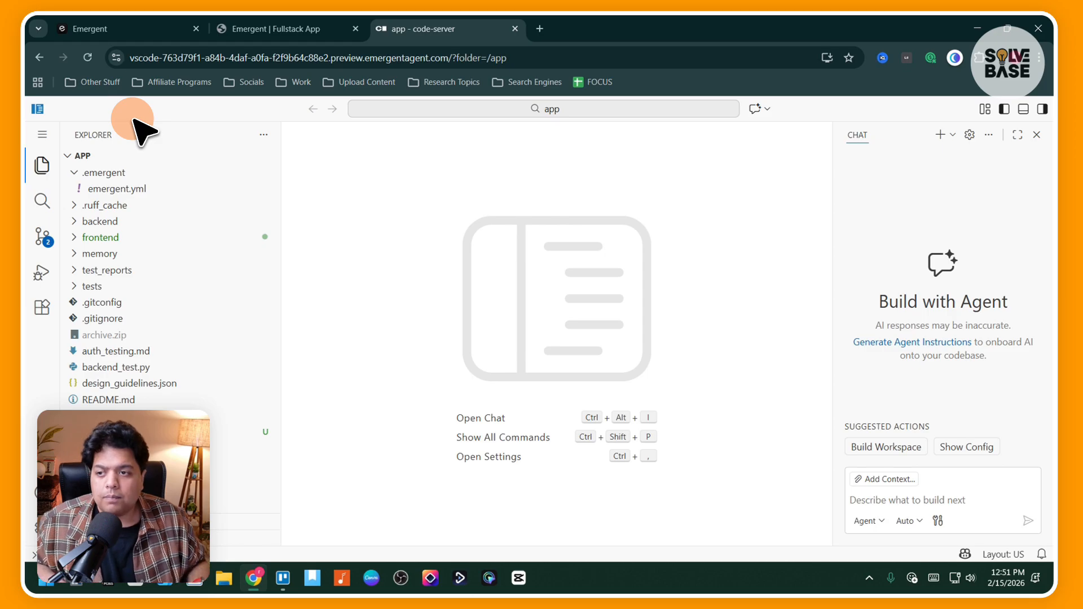
Copy the VS Code password from Emergent and submit it on the Emergent Code Server login page.
left_click(113, 26)
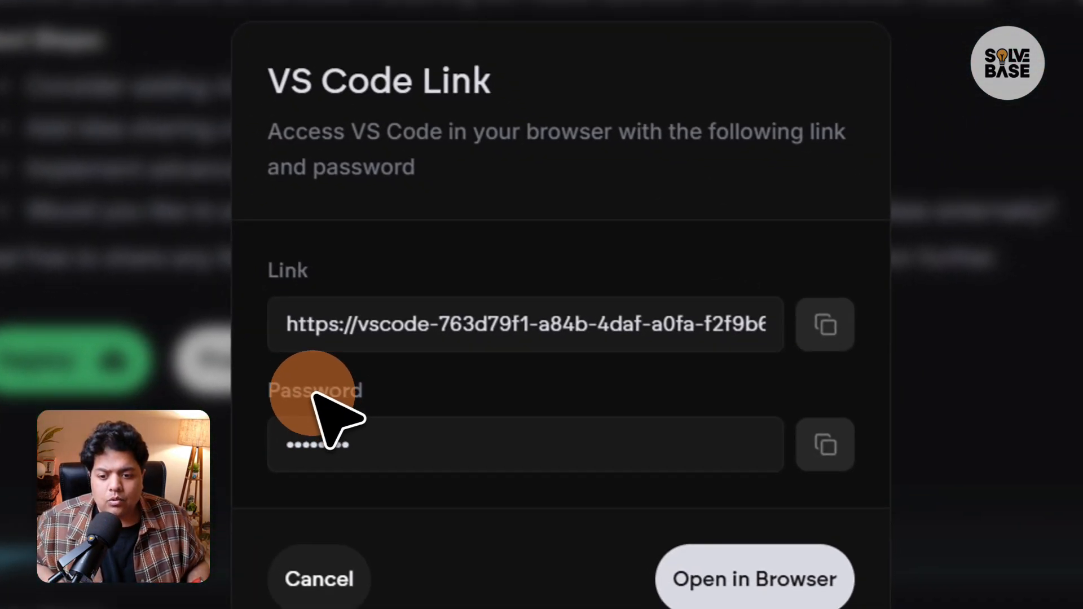
left_click(824, 444)
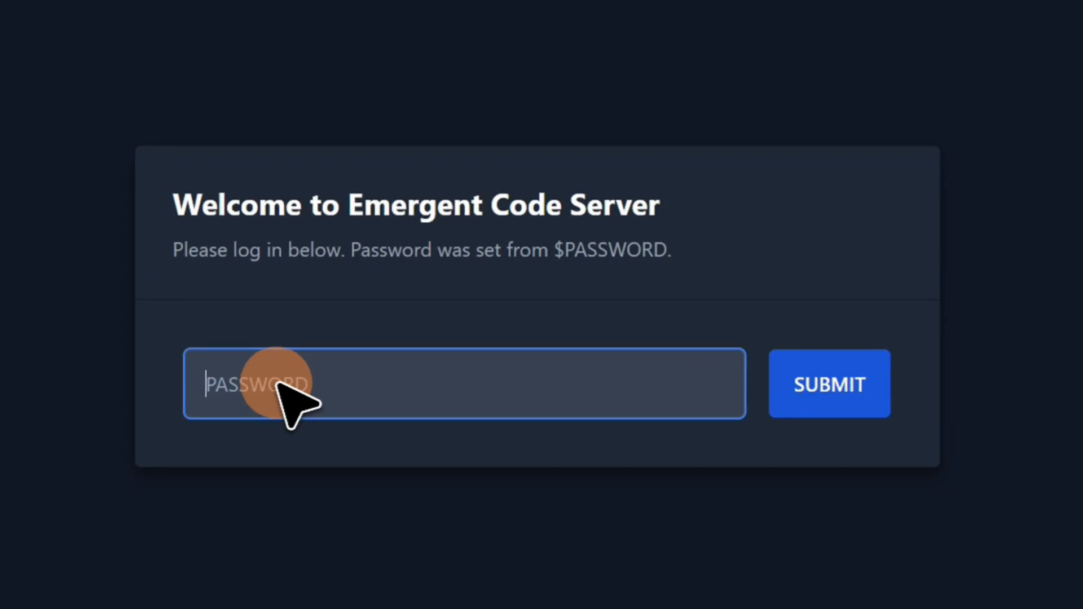
left_click(828, 379)
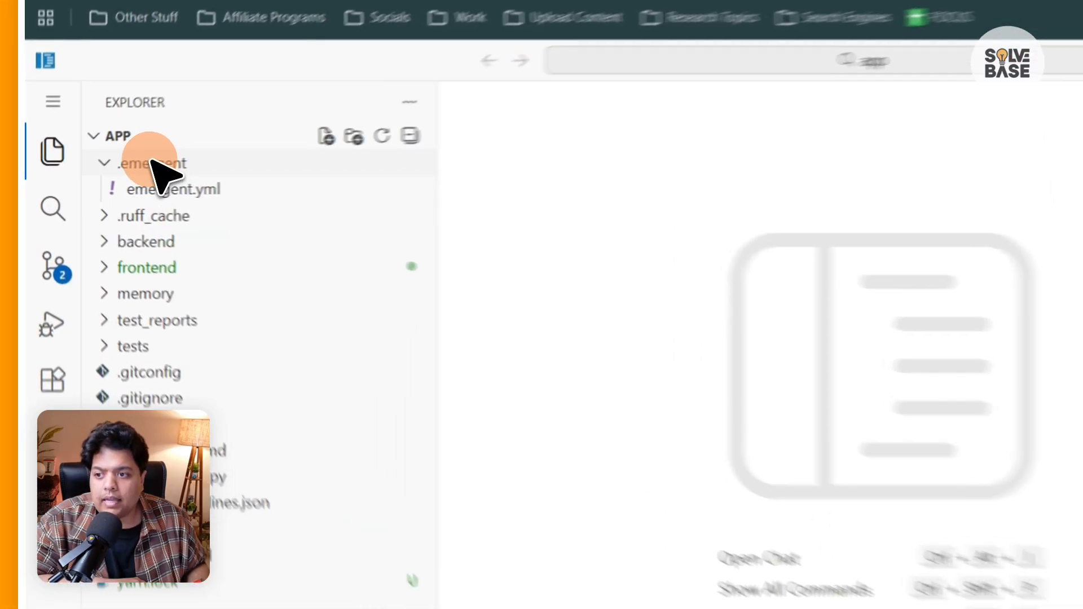
Search the VS Code extensions marketplace for "zipper" and open the Zipper extension's details page.
right_click(99, 174)
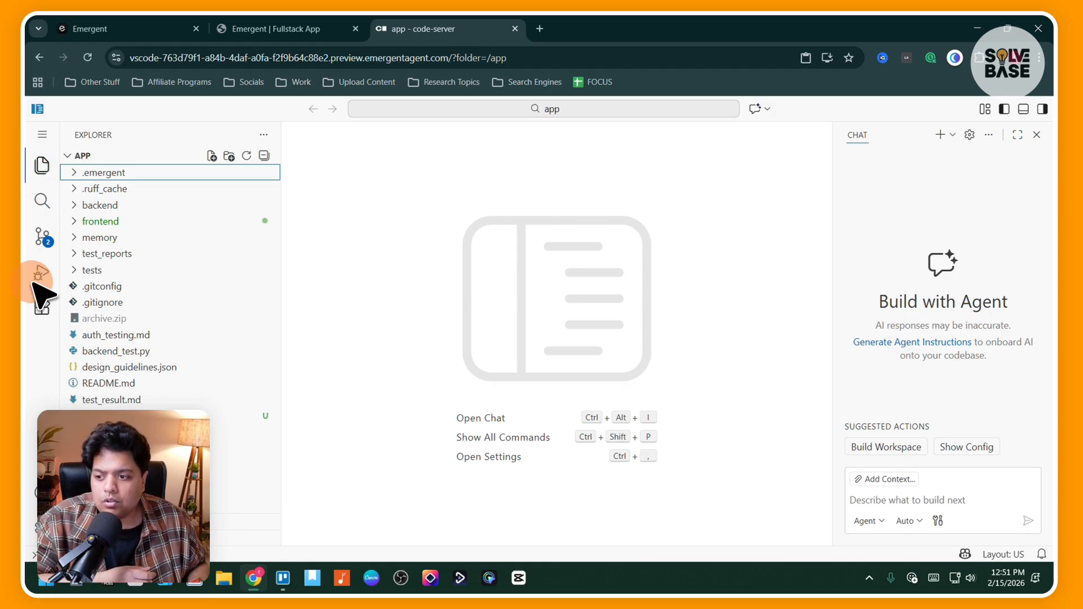
left_click(43, 310)
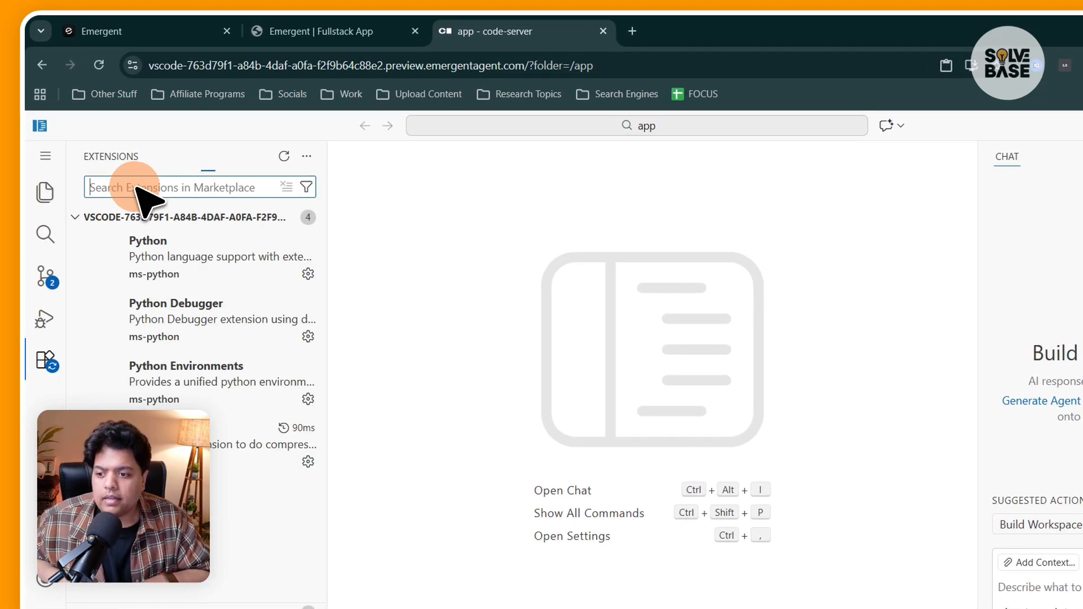
type("zipper")
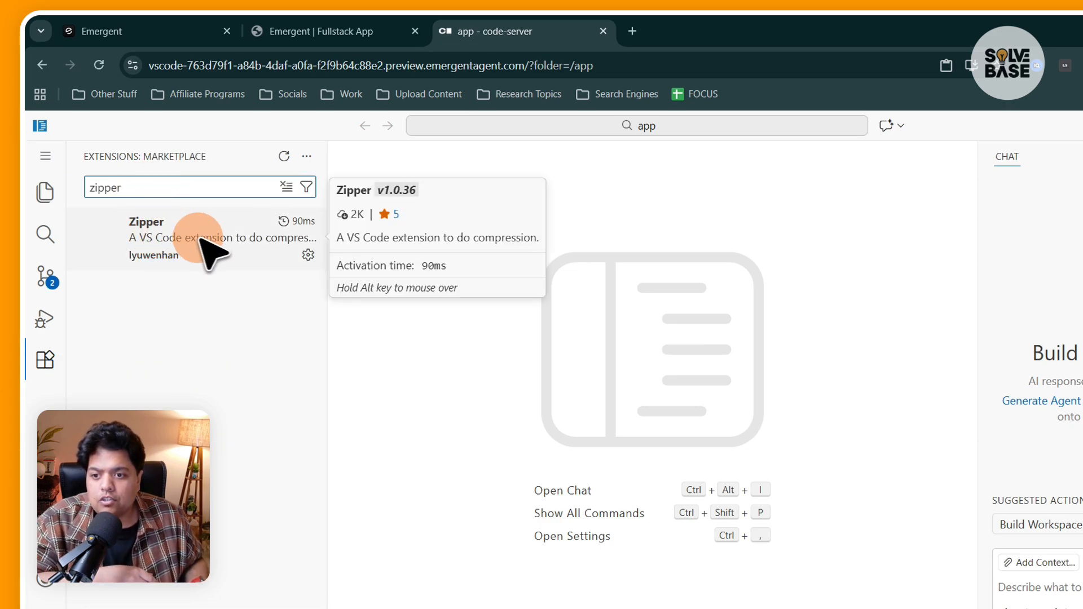
left_click(308, 255)
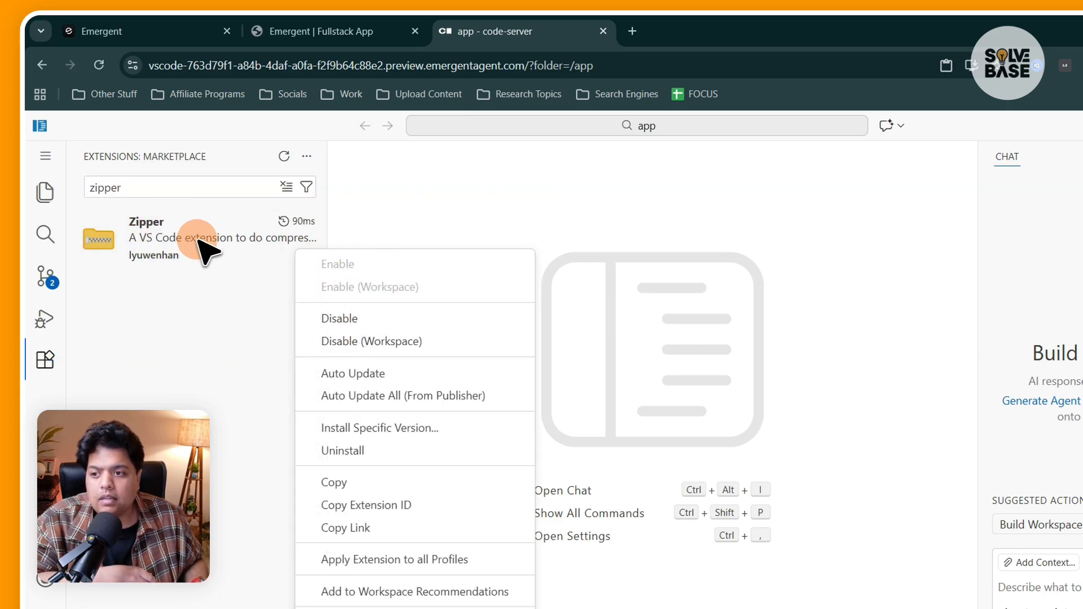
left_click(195, 240)
left_click(172, 224)
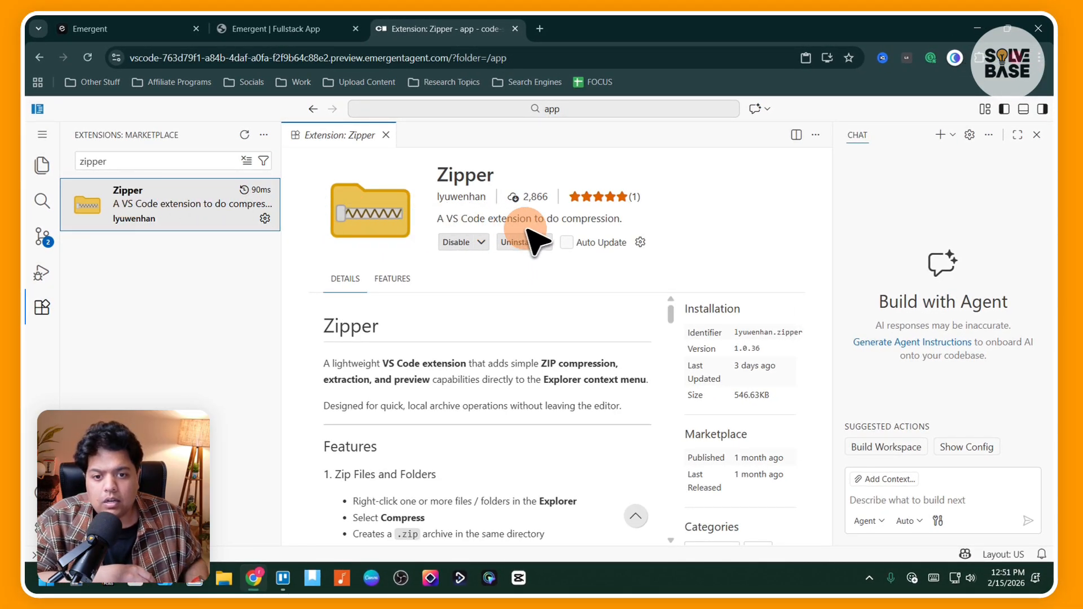
left_click(539, 243)
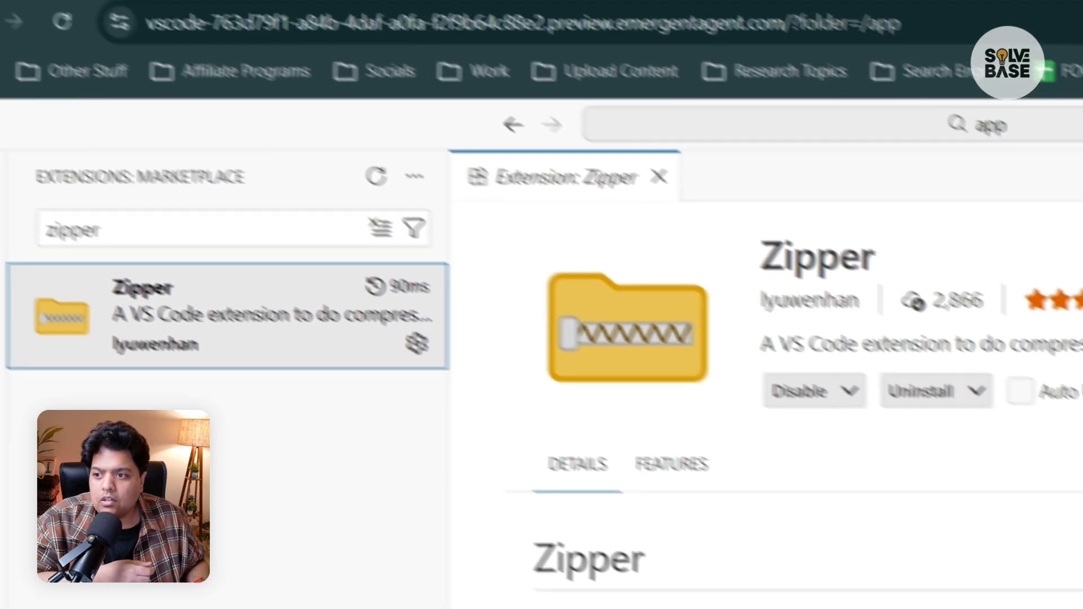
Select all project folders and files from .emergent to yarn.lock in the Explorer and show the Compress option for them.
left_click(53, 285)
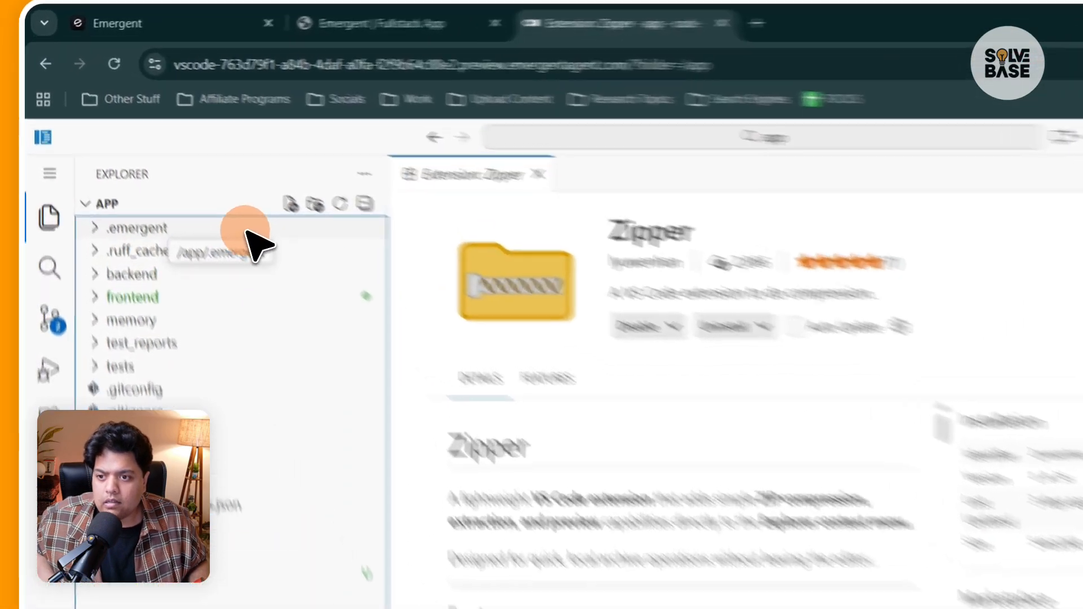
left_click(160, 174)
left_click(186, 294)
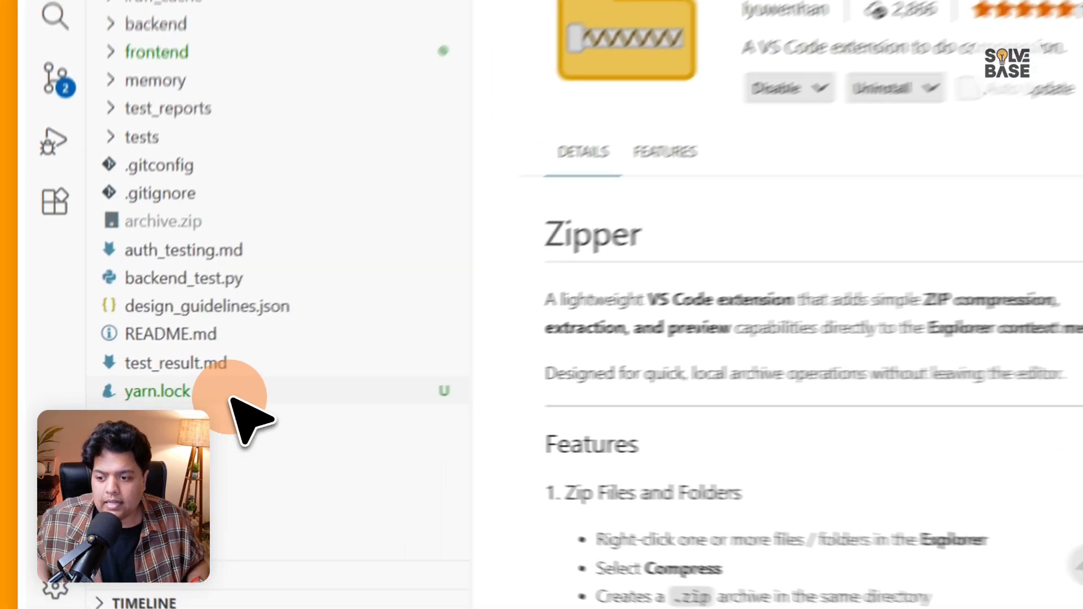
left_click(285, 388)
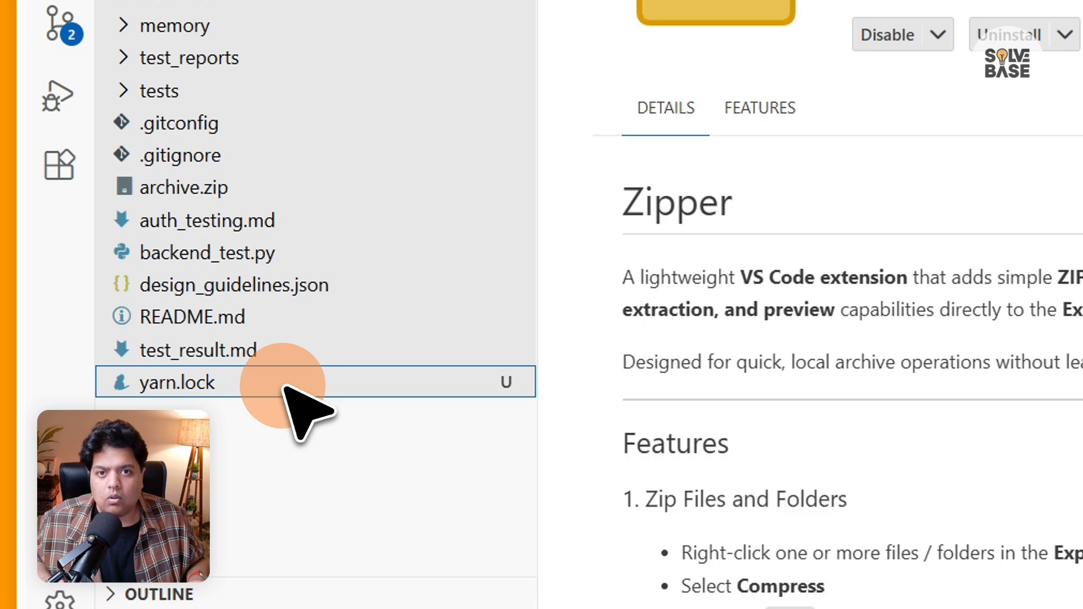
right_click(293, 217)
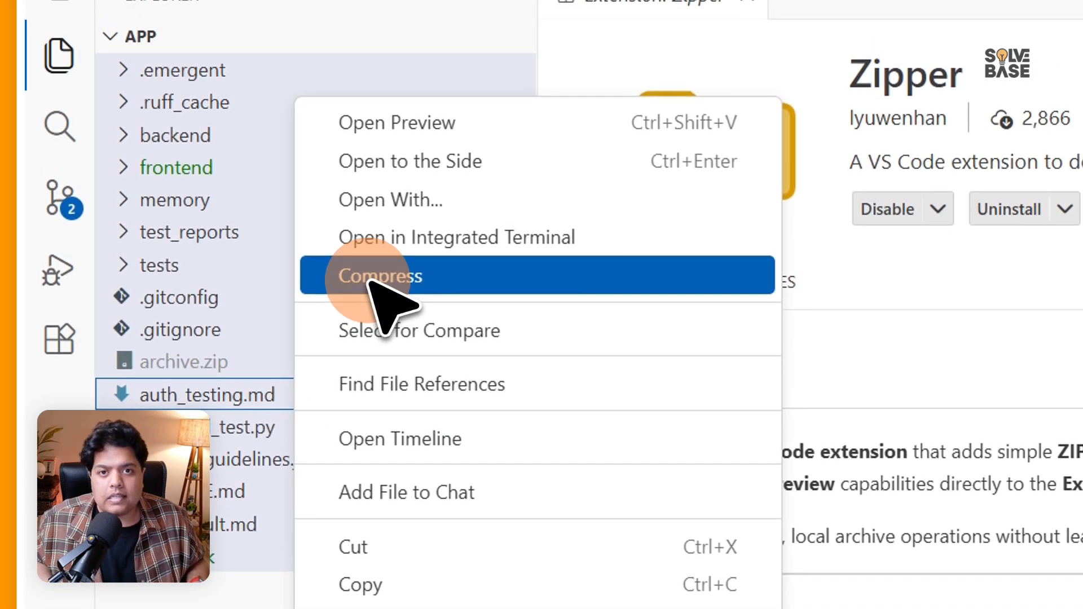
left_click(224, 361)
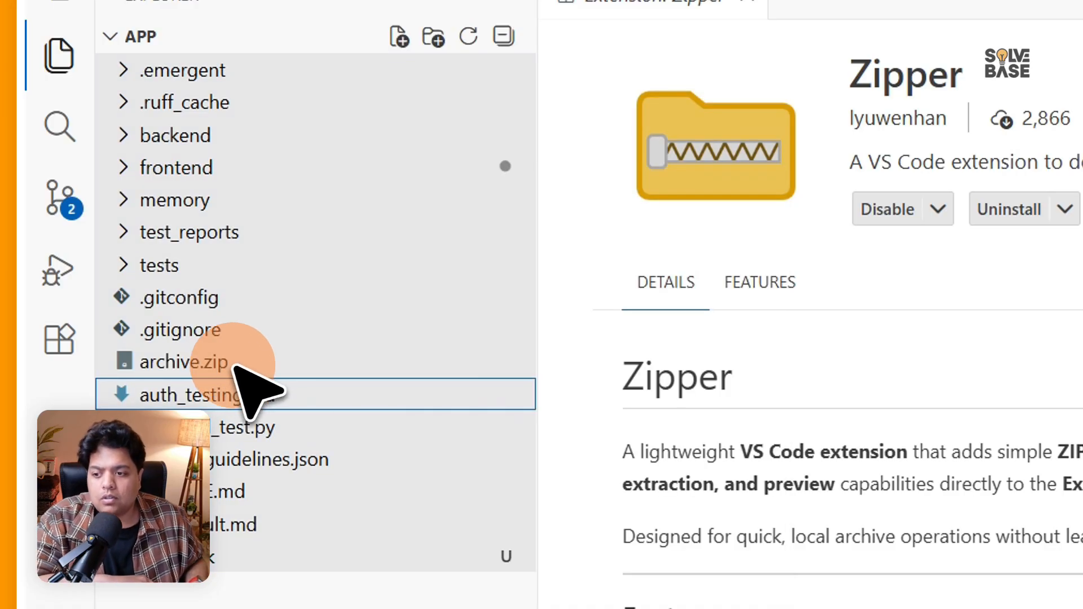
Open archive.zip to view its contents and show the Download option available for it.
left_click(305, 365)
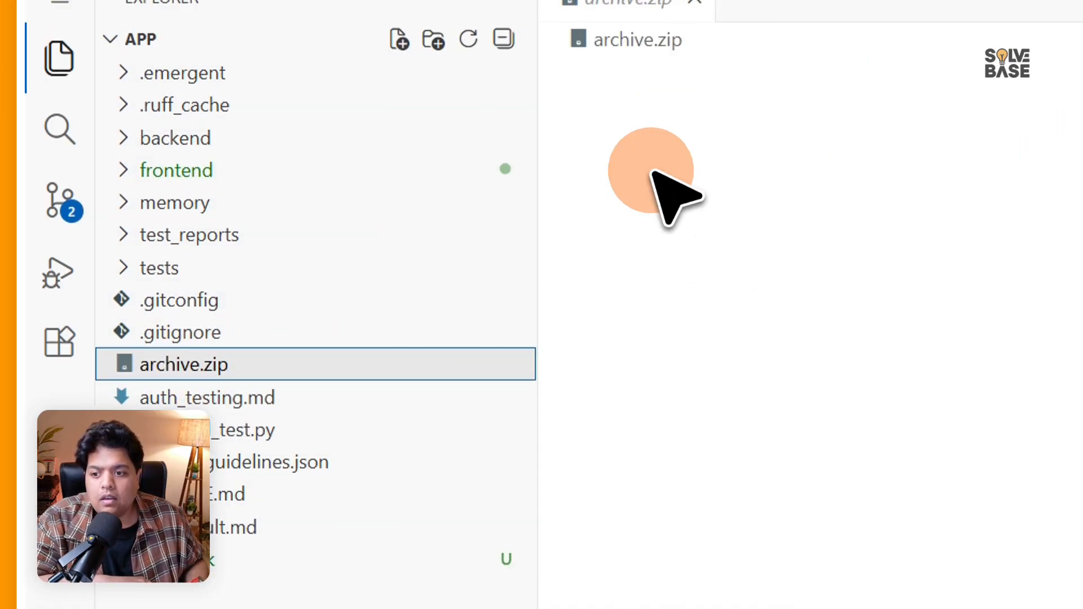
right_click(278, 372)
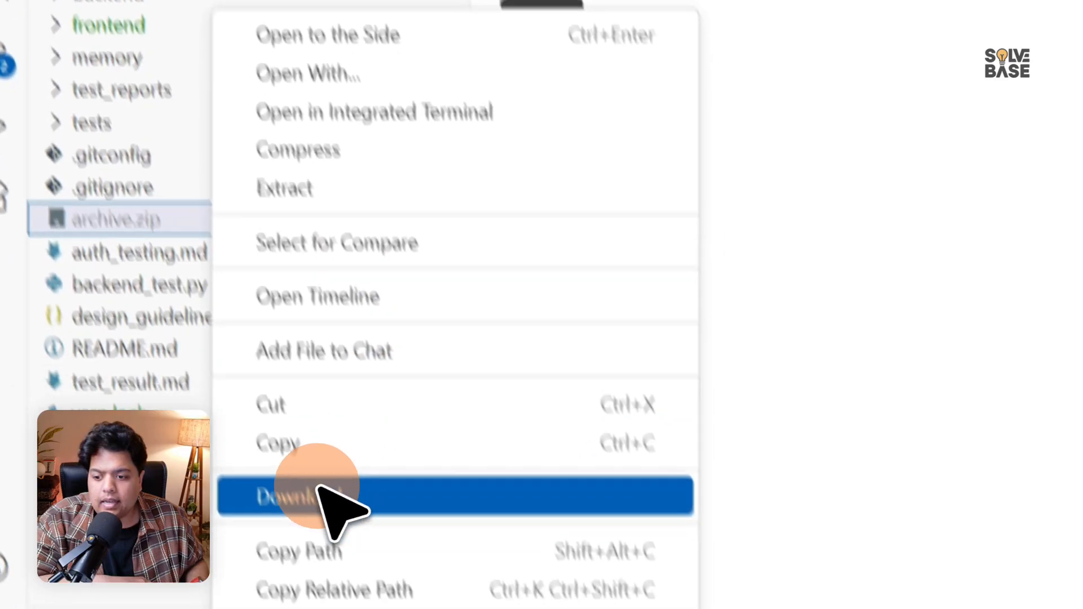
left_click(986, 545)
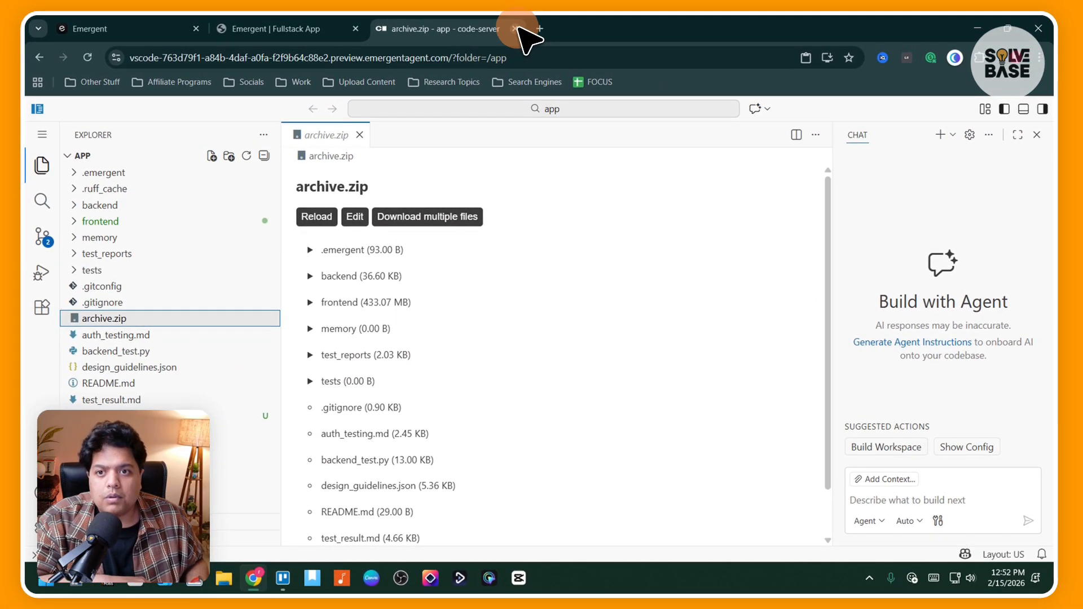
Close the code-server browser tab and connect Emergent to GitHub by installing and authorizing the Emergent.sh app.
left_click(517, 27)
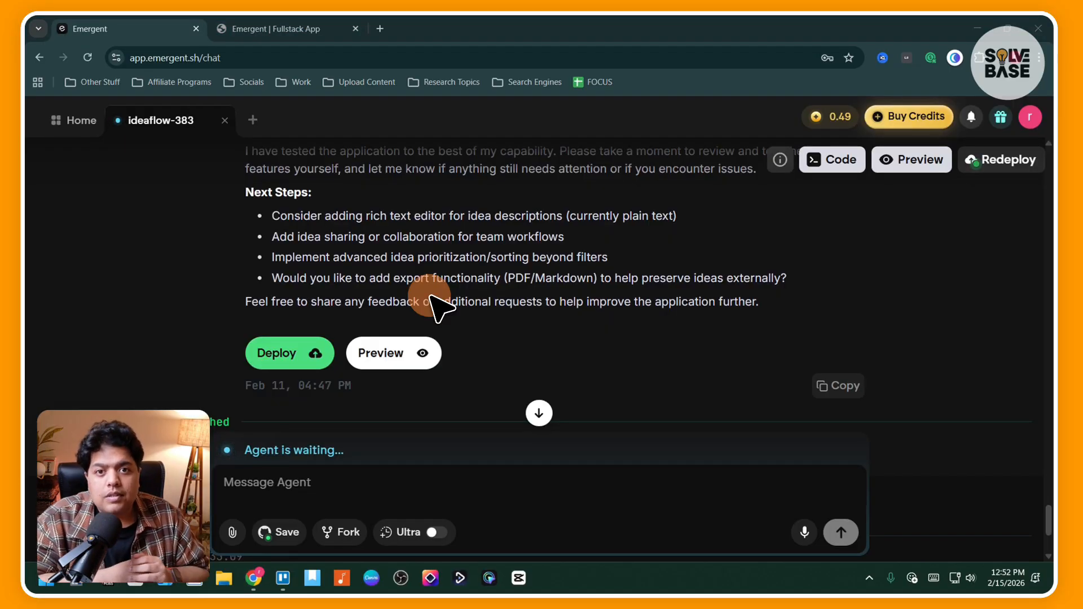
left_click(1030, 117)
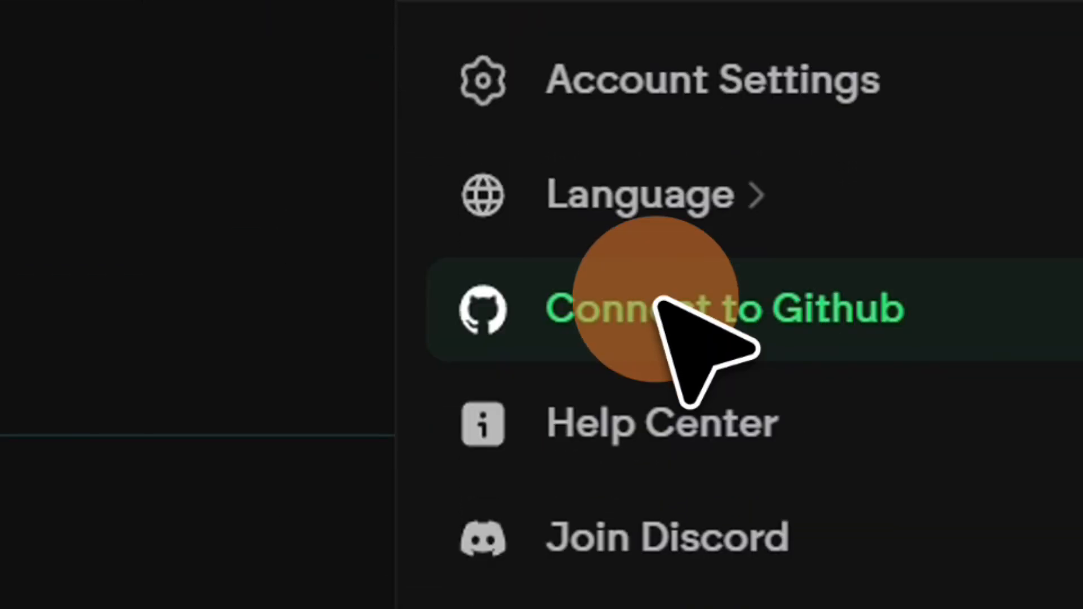
left_click(684, 311)
scroll(620, 214, "down", 5)
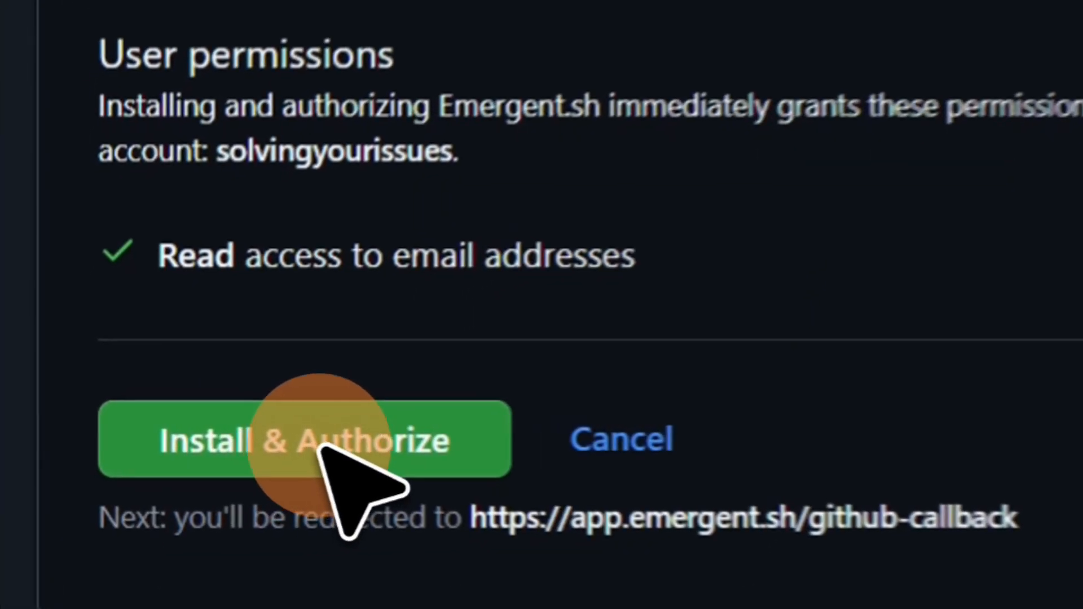
left_click(308, 445)
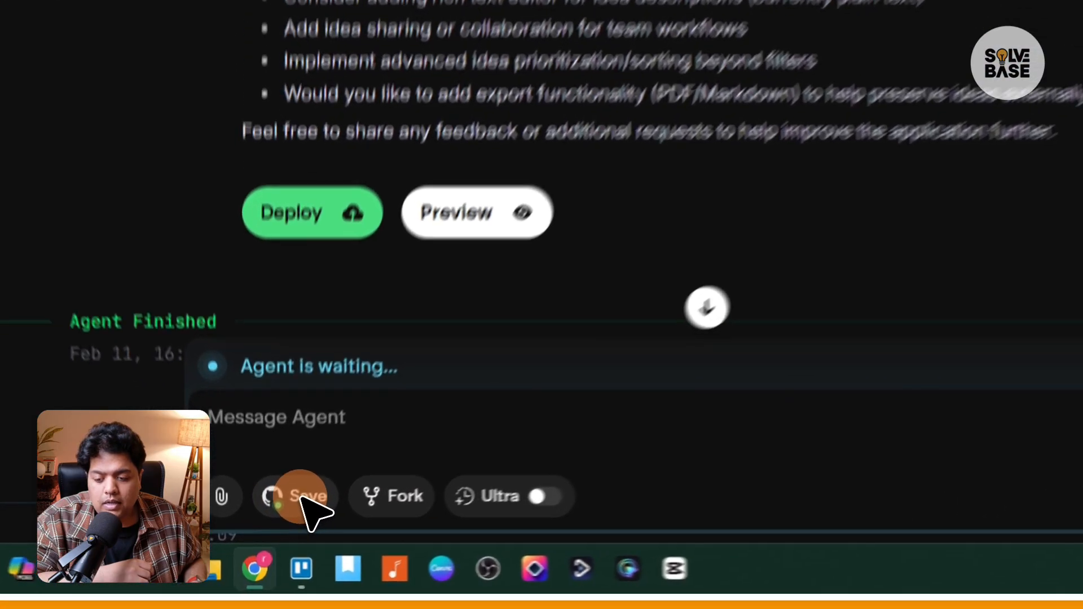
Save the project to GitHub by creating a new repository named SolvingU on the main branch and pushing the code to it.
left_click(286, 533)
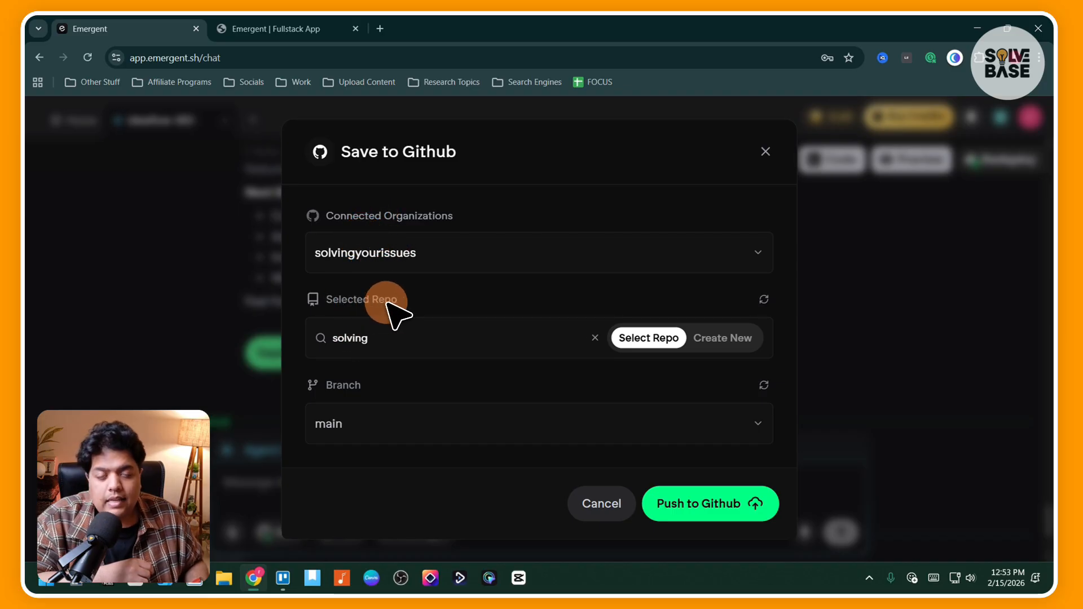
left_click(385, 339)
left_click_drag(384, 338, 307, 340)
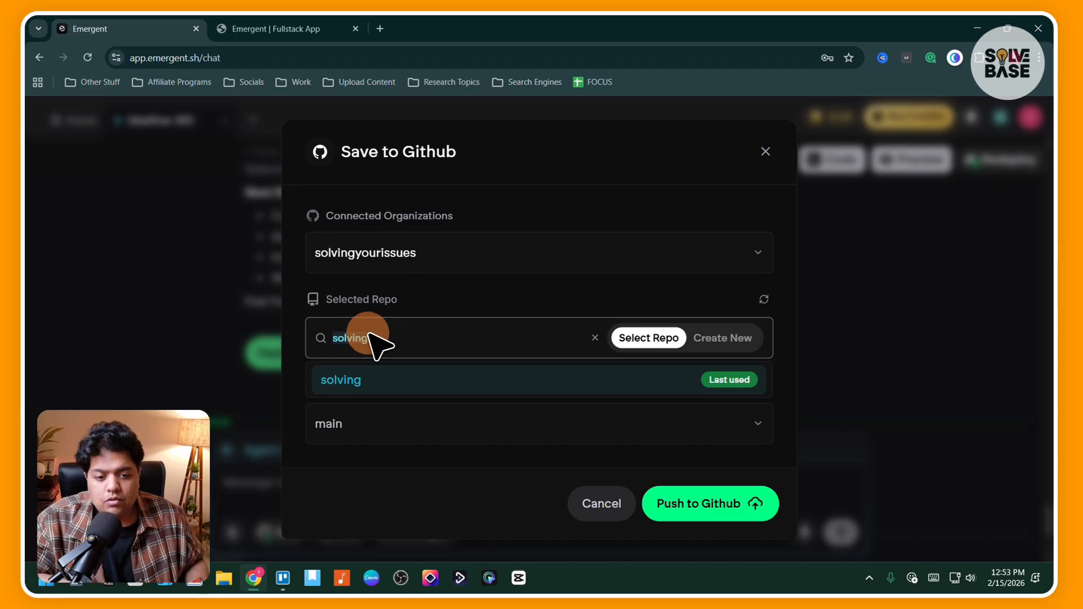
key("BackSpace")
type("SolvingU")
left_click(728, 339)
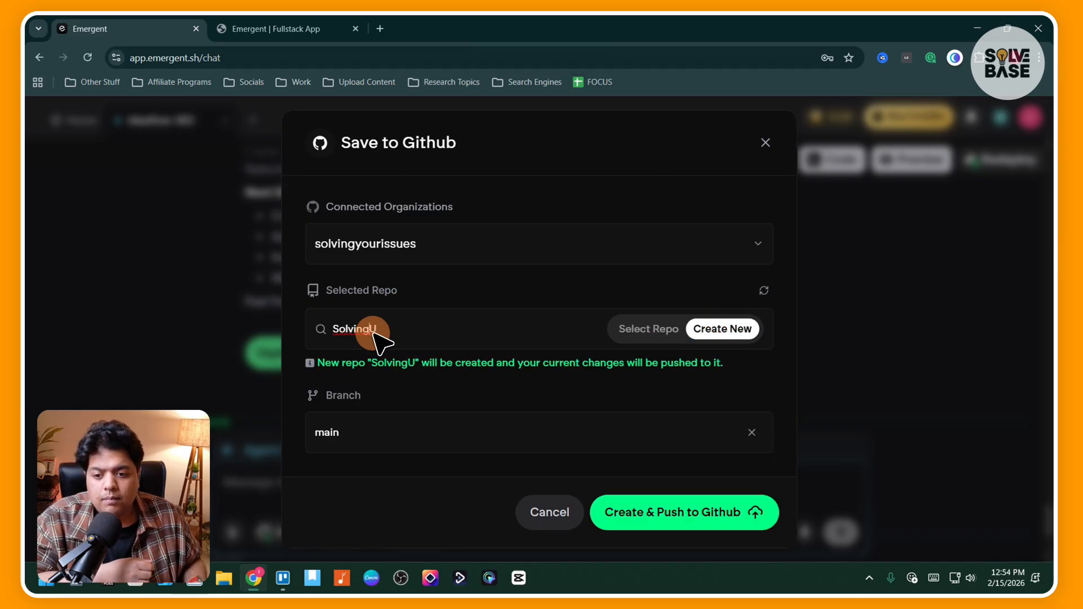
left_click_drag(381, 331, 317, 330)
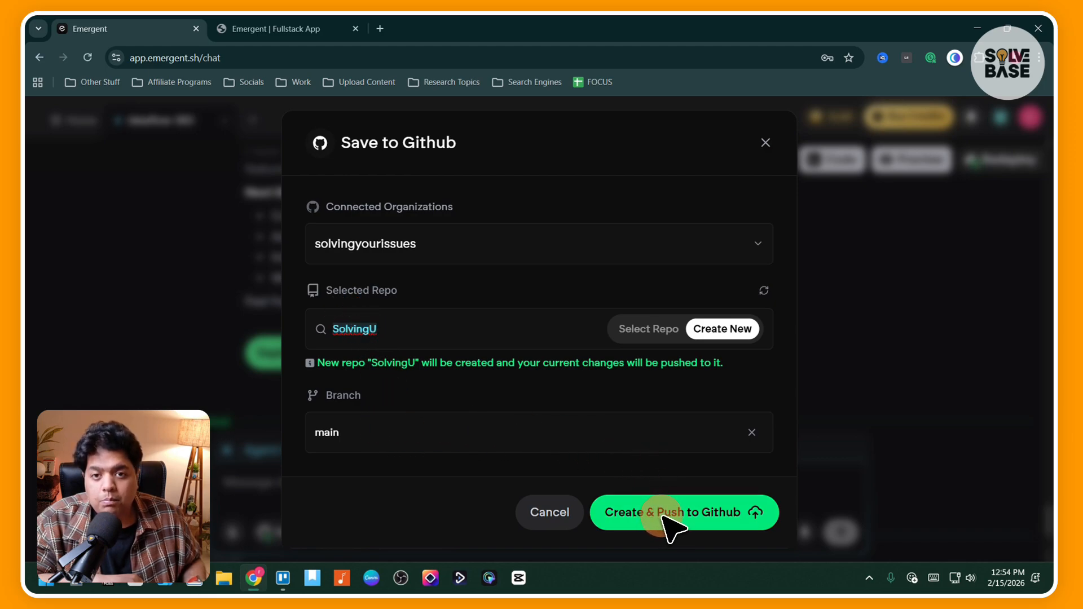
left_click(679, 511)
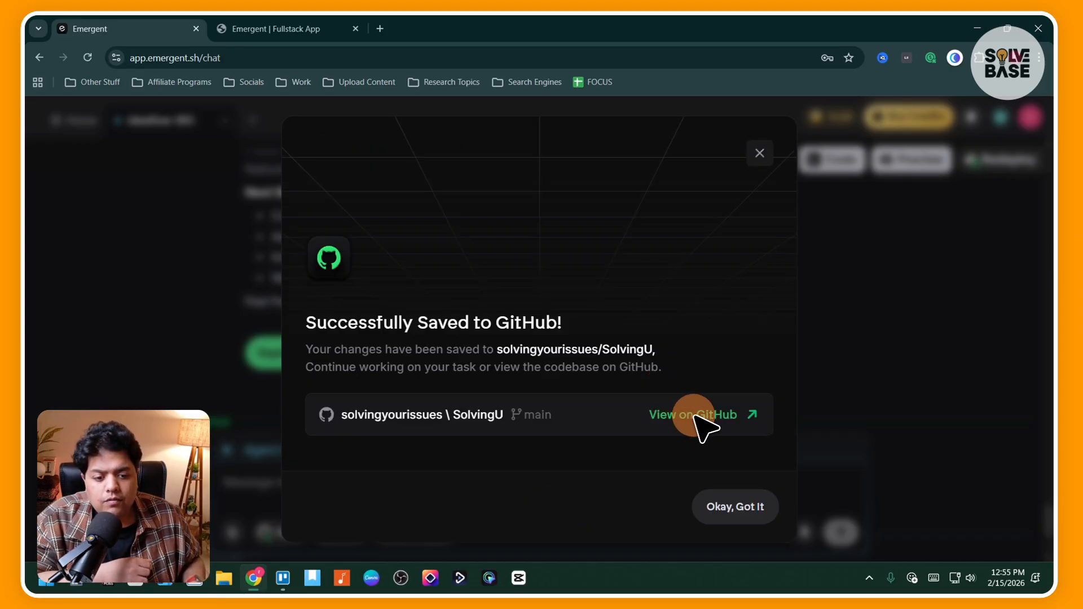
View the SolvingU repository on GitHub and show its clone and Download ZIP options.
left_click(700, 417)
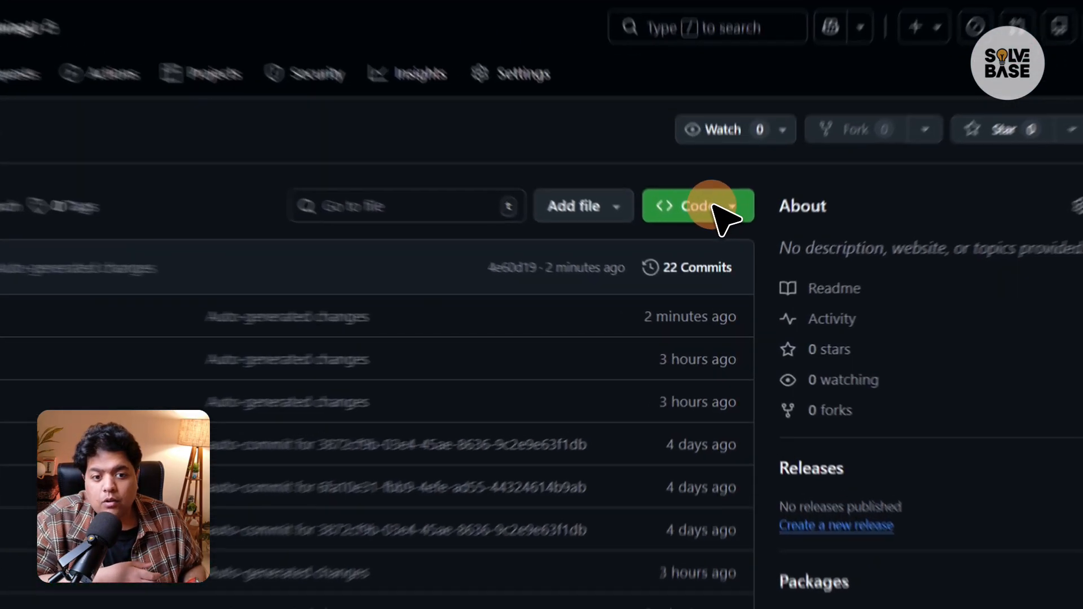
left_click(708, 246)
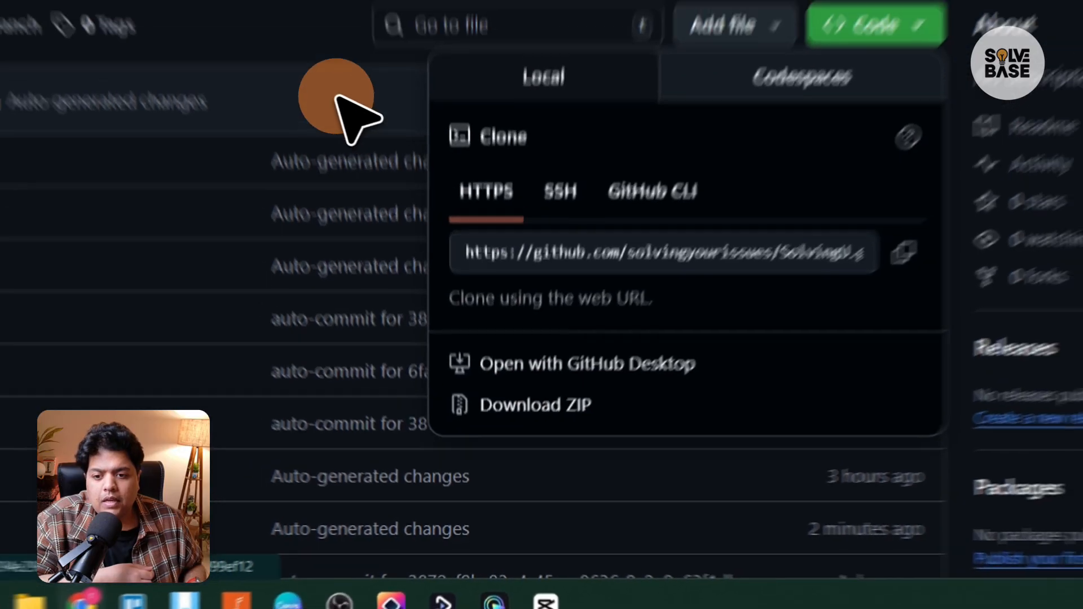
left_click(314, 29)
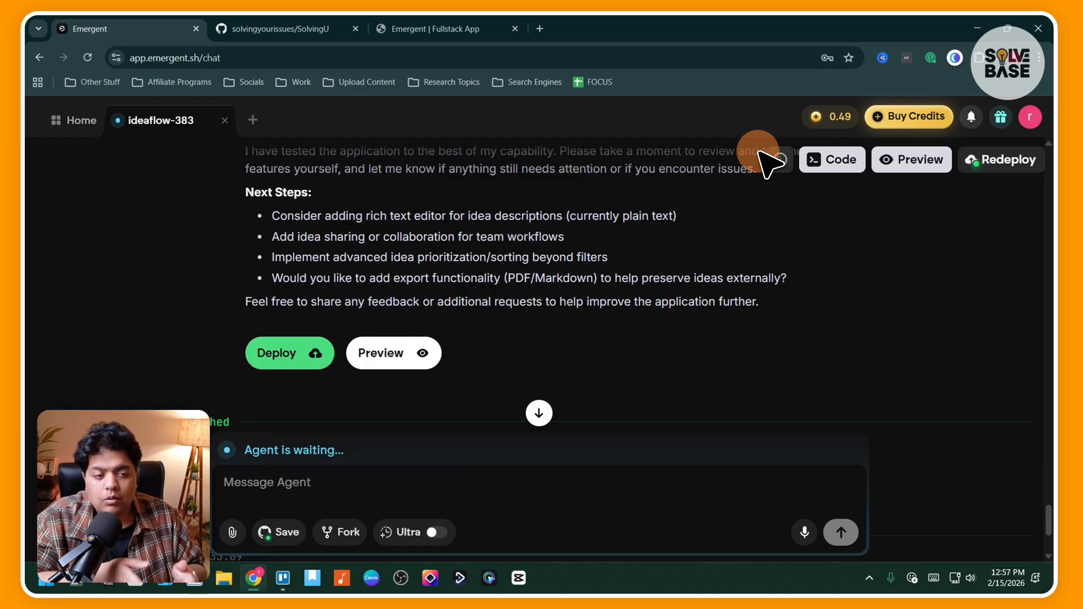
Open the project's deployment settings in Emergent, view the rollback to a previous deployment, and dismiss it without confirming.
left_click(290, 354)
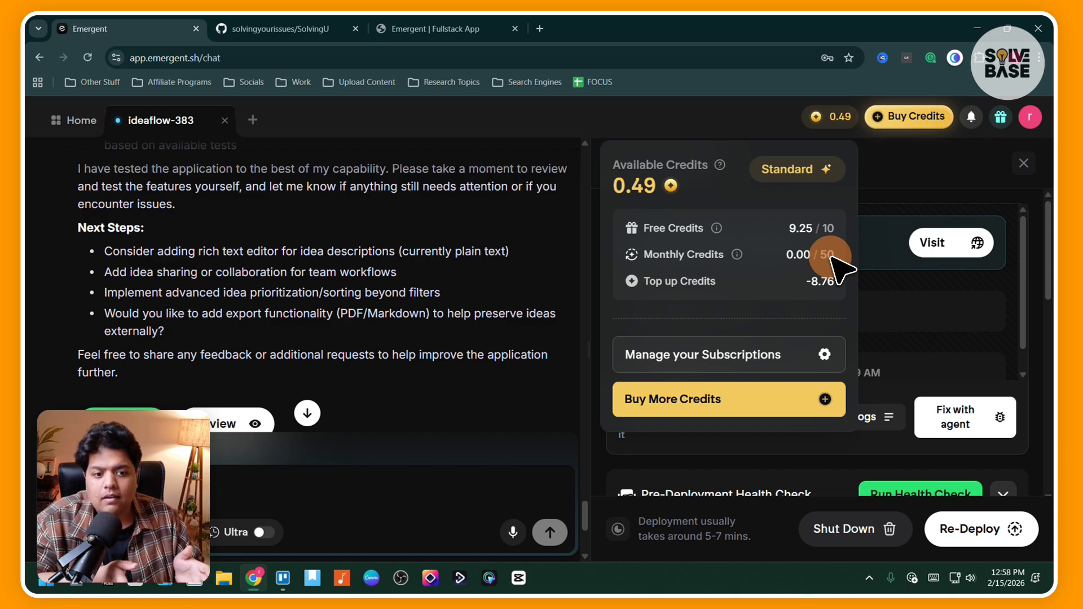
left_click(931, 310)
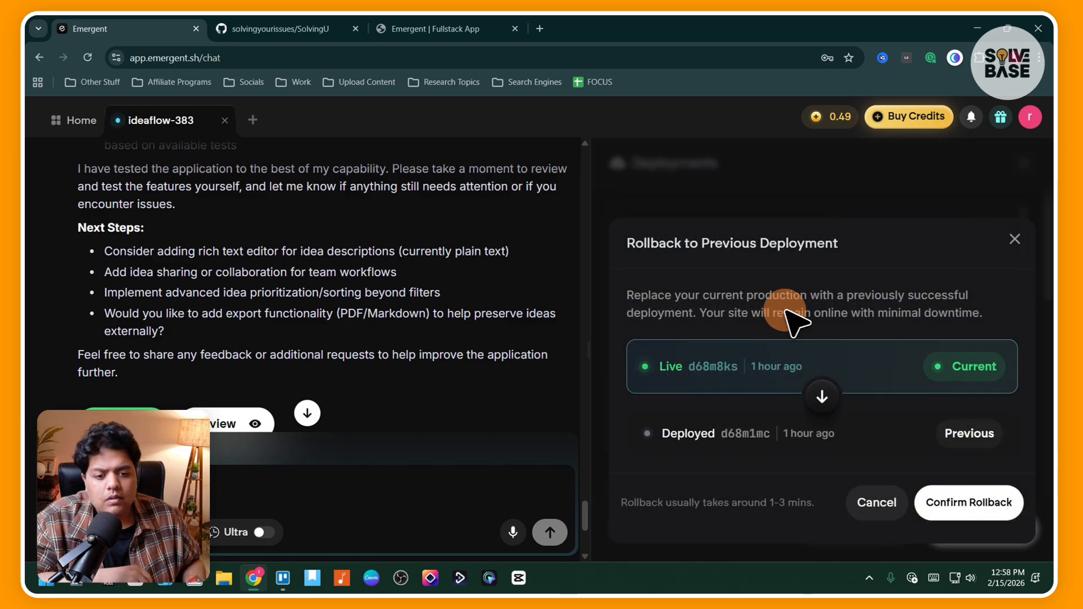
left_click(1014, 242)
Review the Launch, Grow and Scale tiers available for upgrading the deployment's resources.
scroll(713, 309, "down", 5)
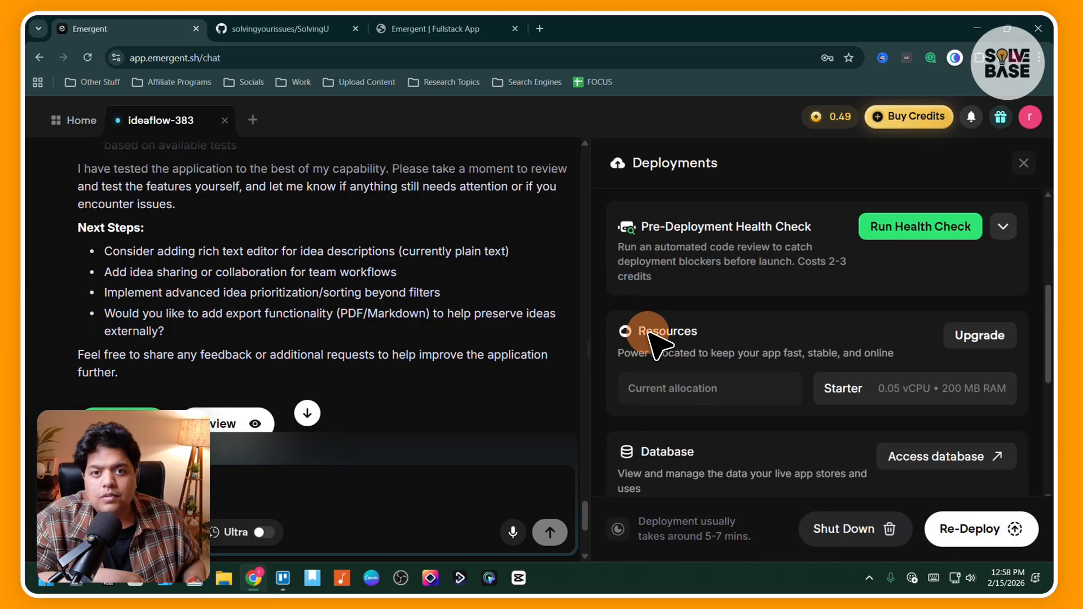
scroll(660, 338, "down", 1)
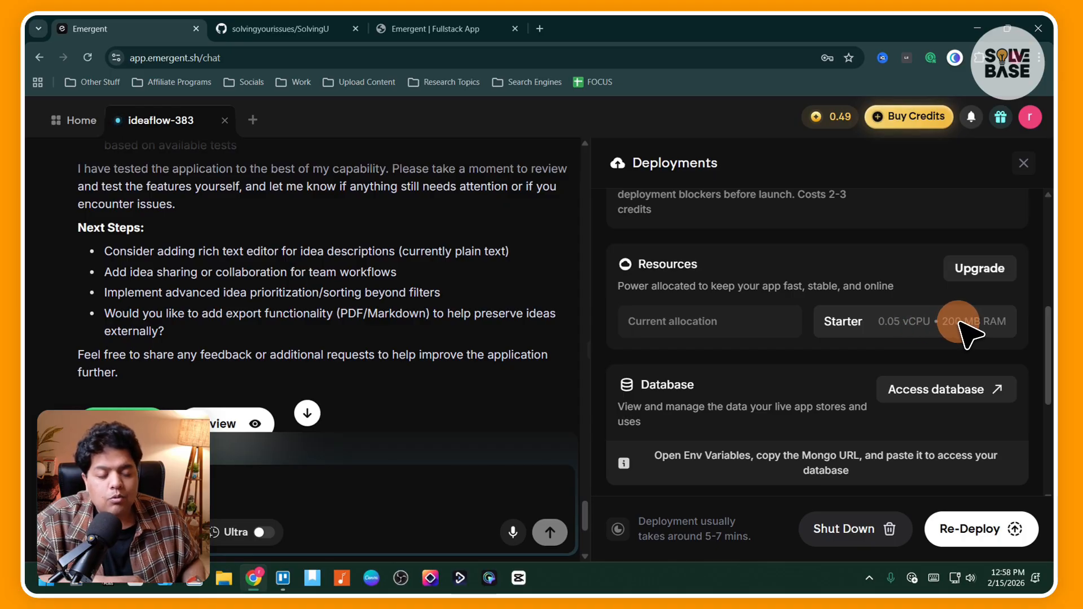
left_click(976, 269)
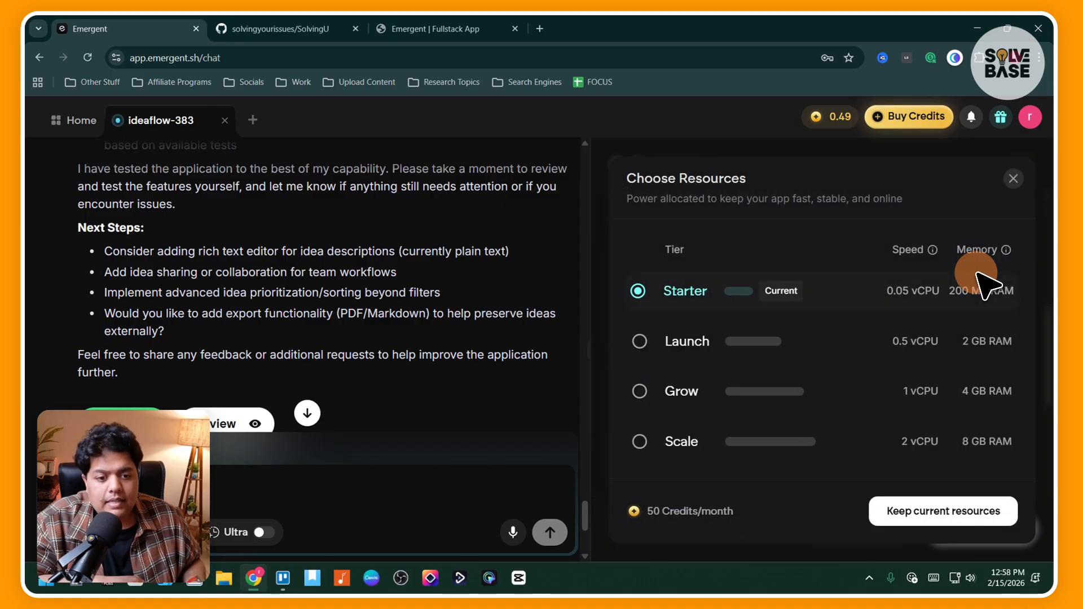
left_click(636, 345)
left_click(642, 385)
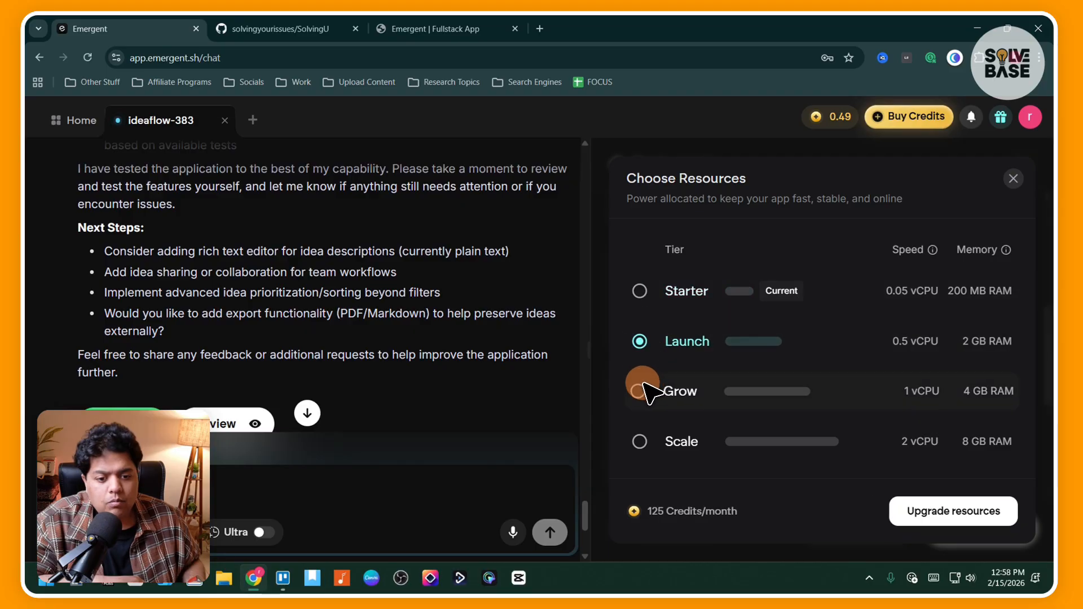
left_click(639, 441)
left_click(640, 390)
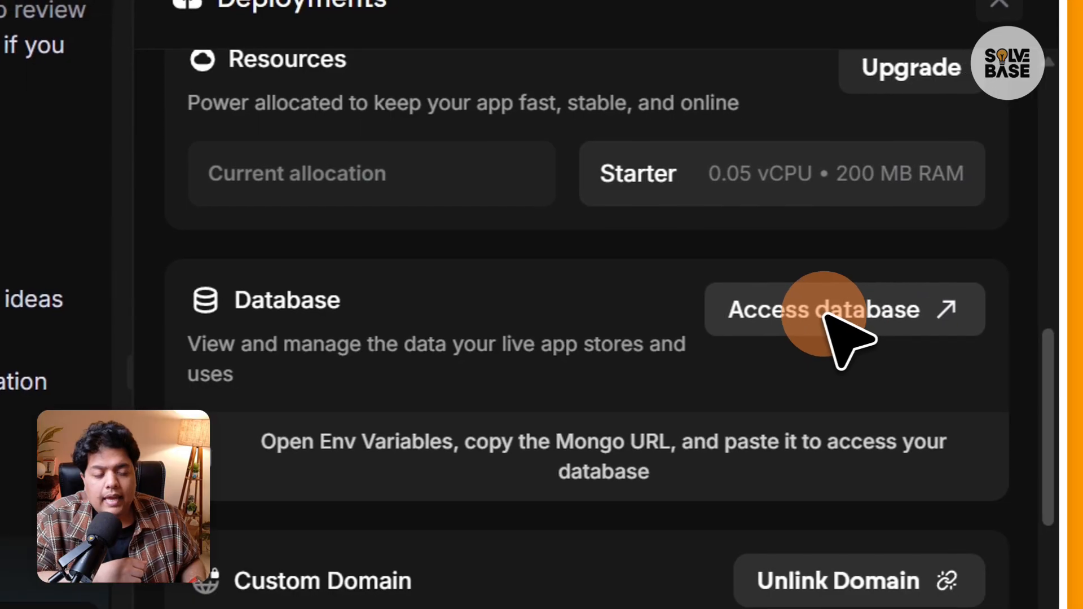
Access the deployment's database viewer and log in to it with Google.
left_click(824, 315)
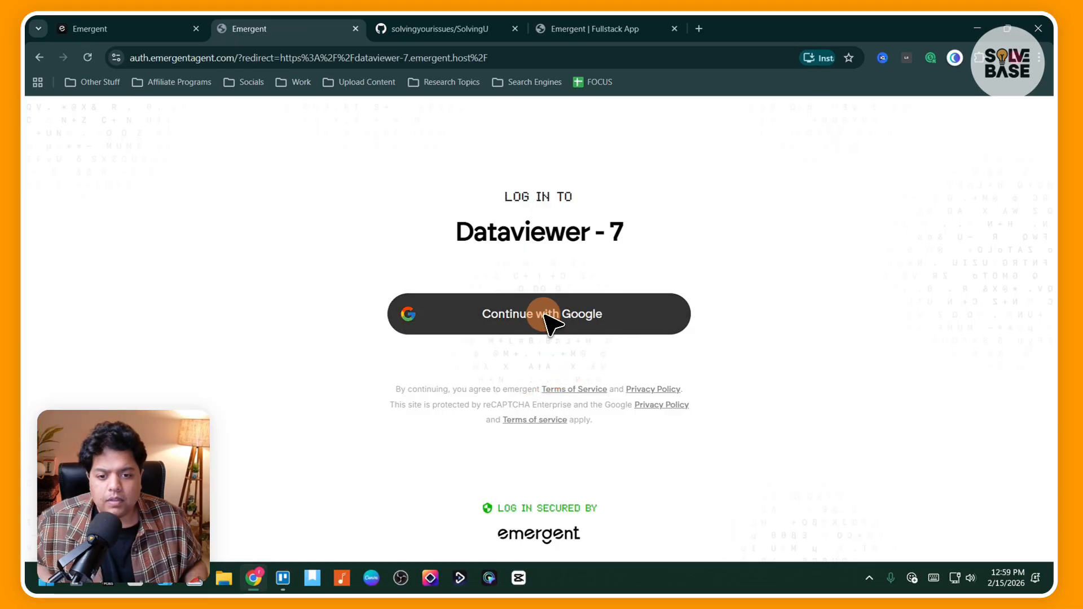
left_click(546, 316)
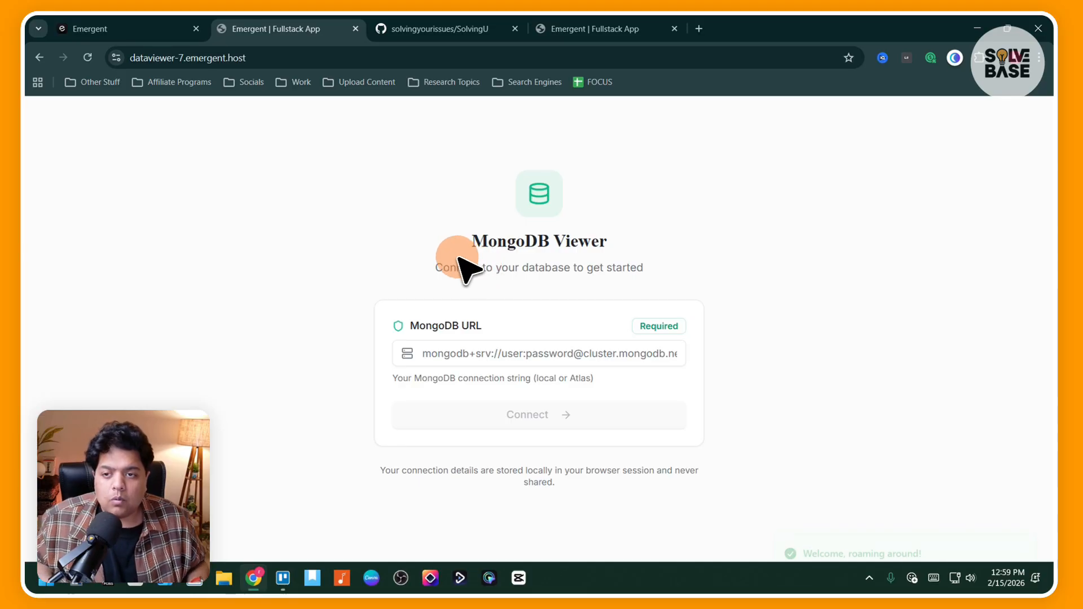
Return to the Emergent deployment settings, expand Env Variables, then reveal and copy the MONGO_URL value.
left_click(138, 28)
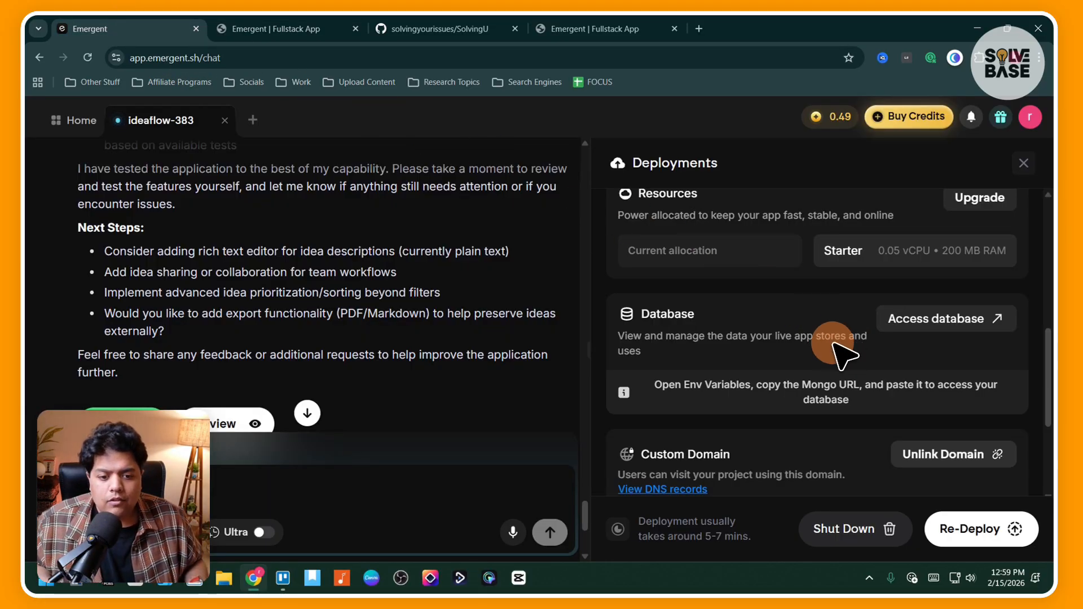
scroll(820, 354, "down", 3)
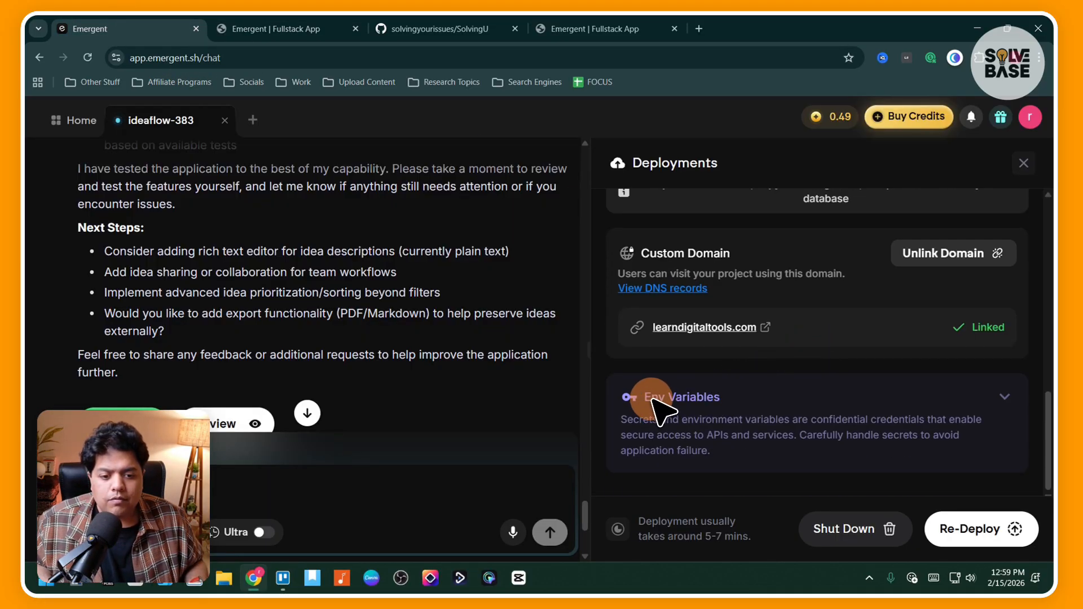
left_click(949, 405)
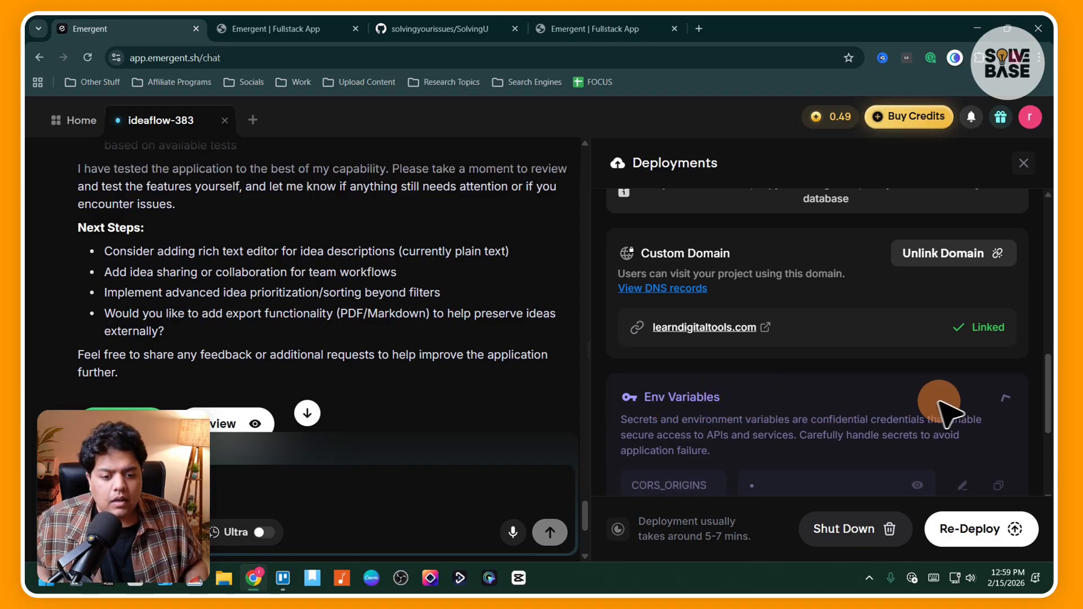
scroll(846, 404, "down", 3)
scroll(801, 402, "down", 1)
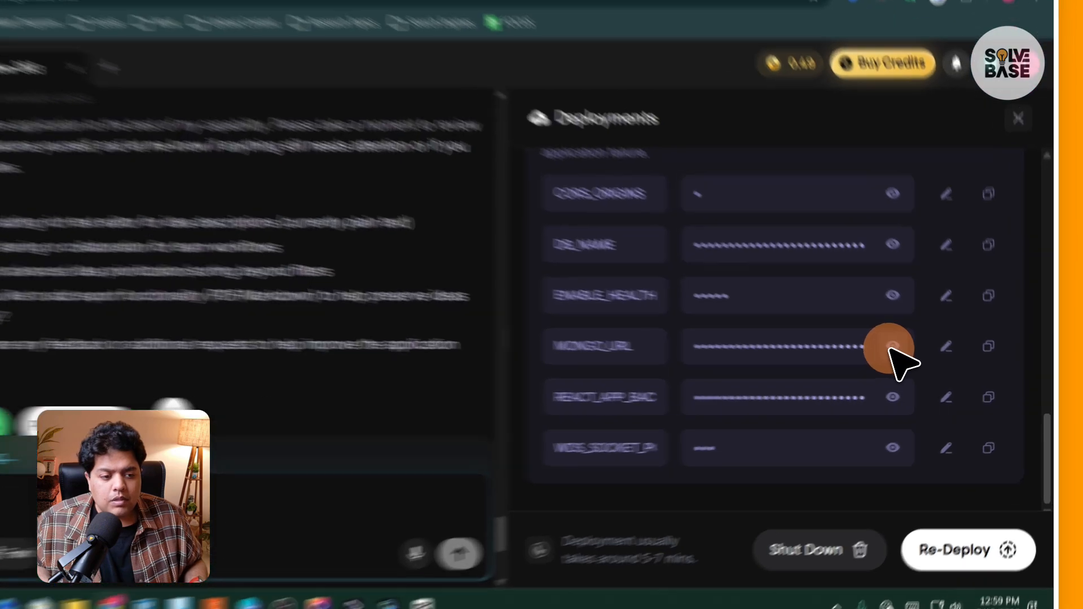
left_click(917, 357)
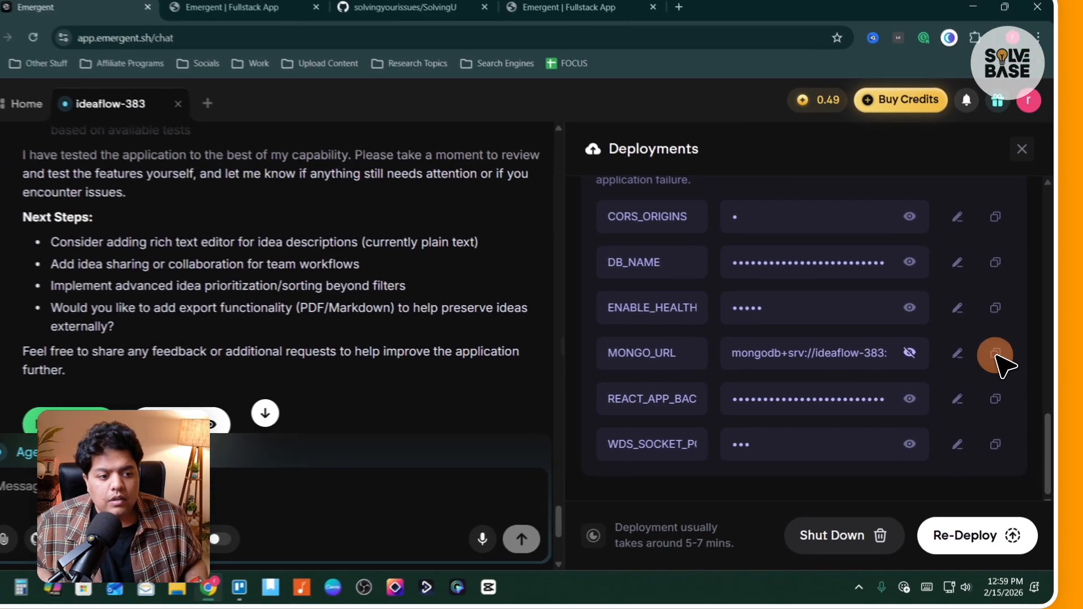
left_click(996, 356)
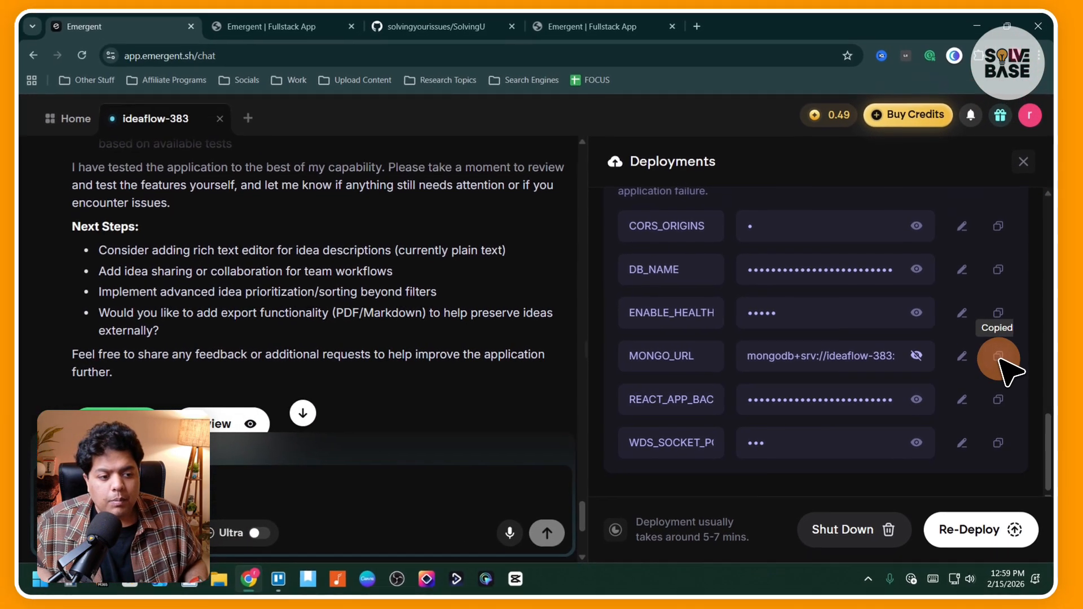
Paste the copied connection string into the MongoDB URL field of MongoDB Viewer and connect to the database.
left_click(233, 6)
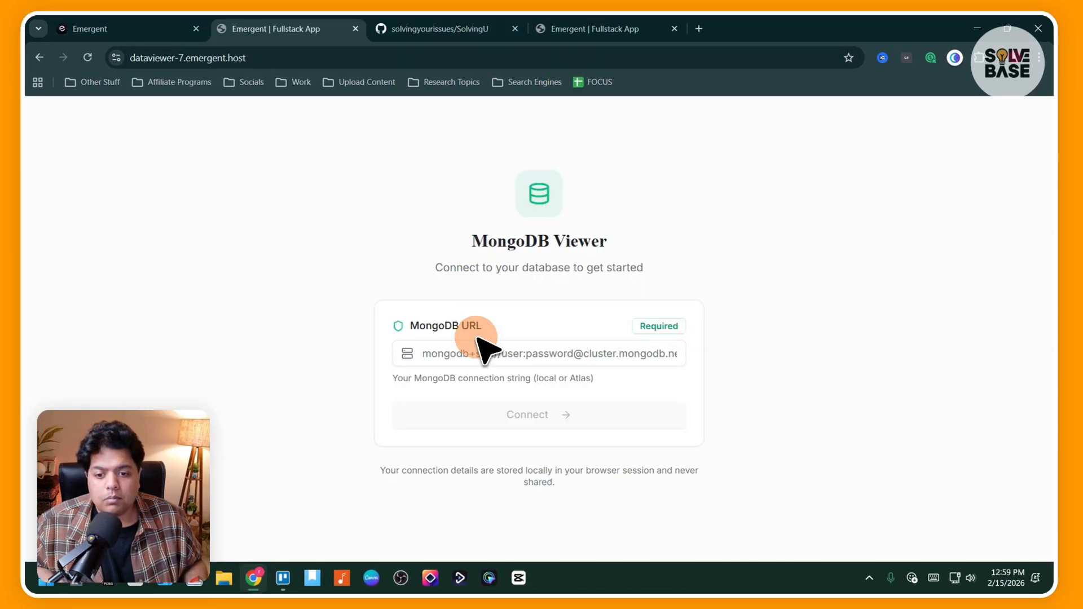
left_click(478, 354)
key("ctrl+v")
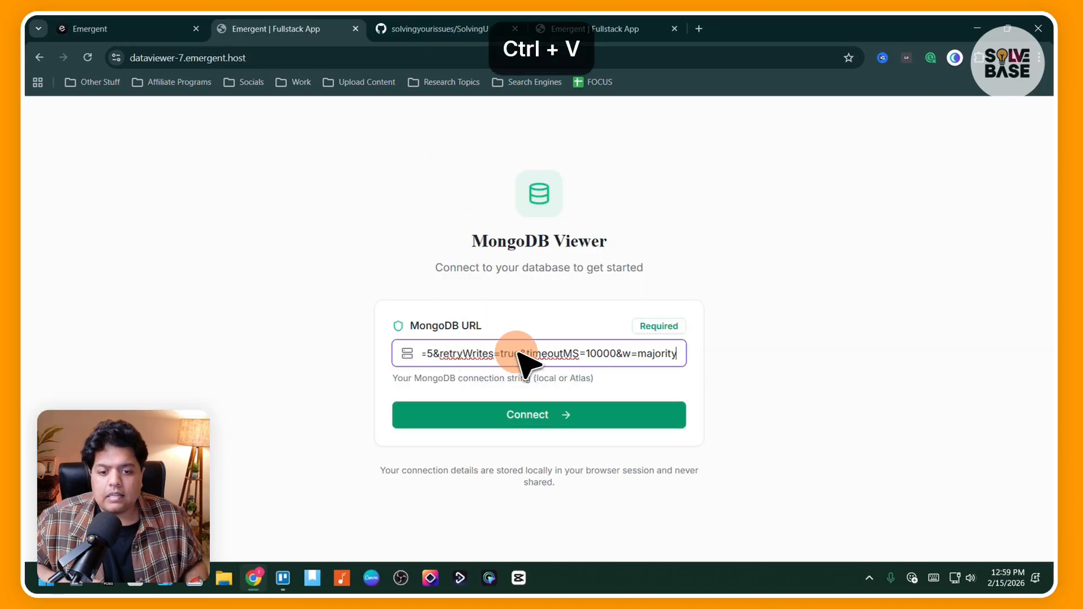
left_click(542, 419)
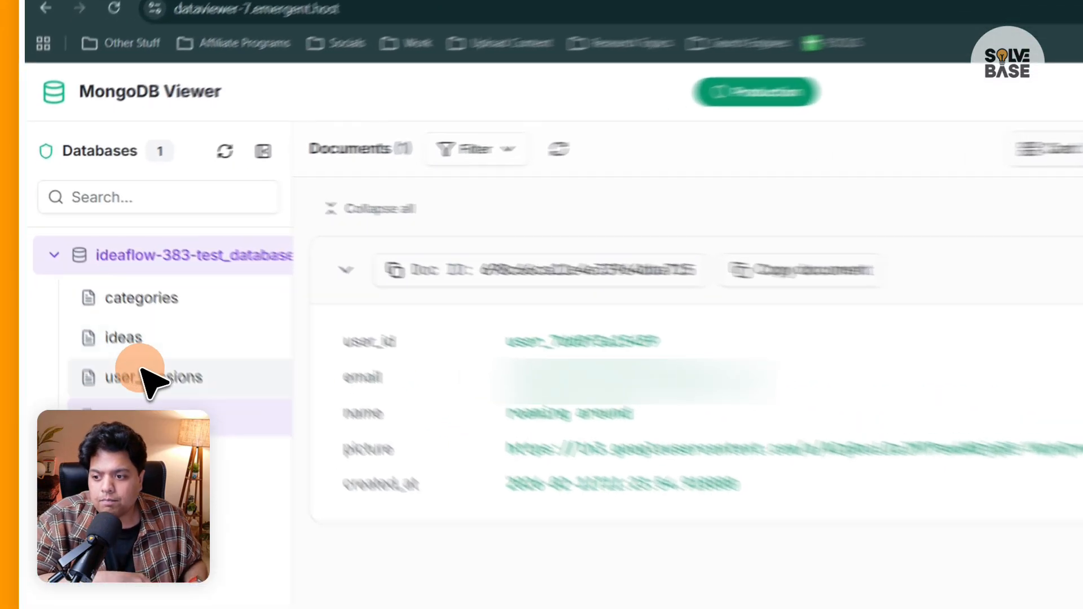
View the documents in the user_sessions and categories collections and refresh the database list.
left_click(107, 316)
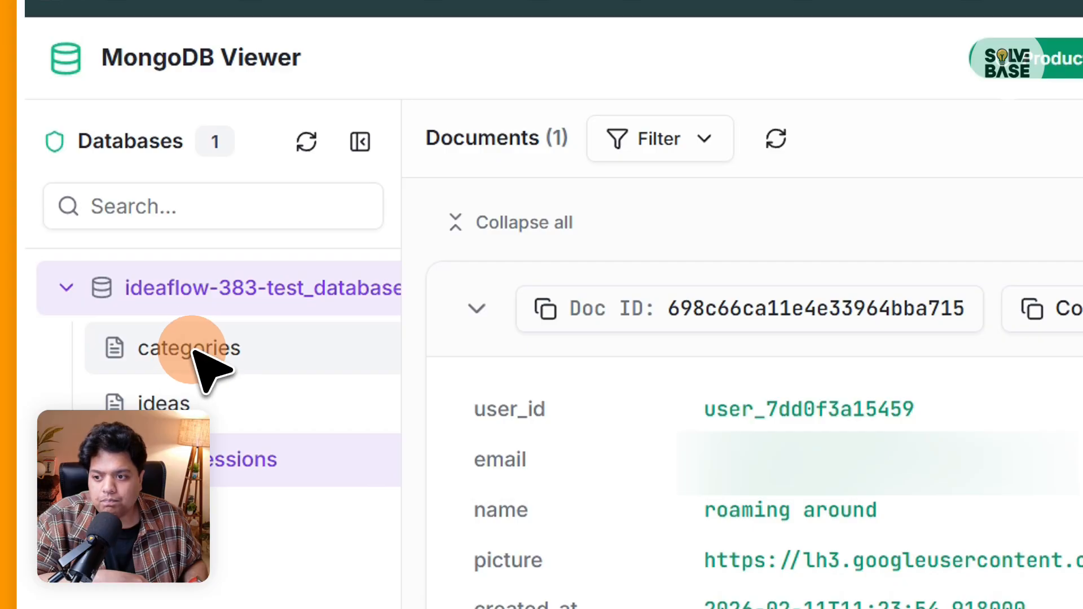
left_click(202, 350)
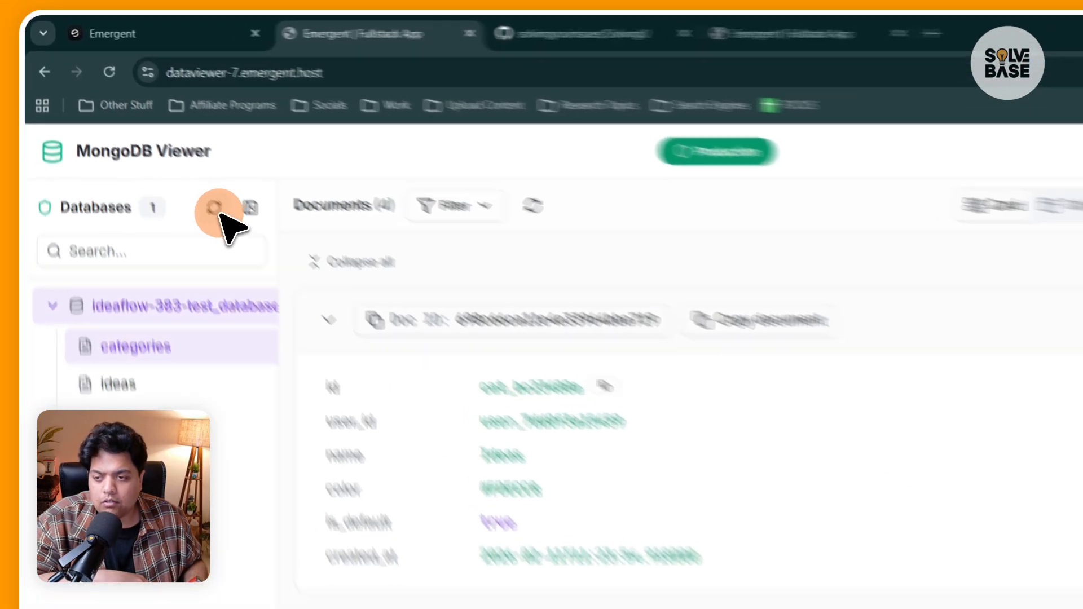
left_click(166, 158)
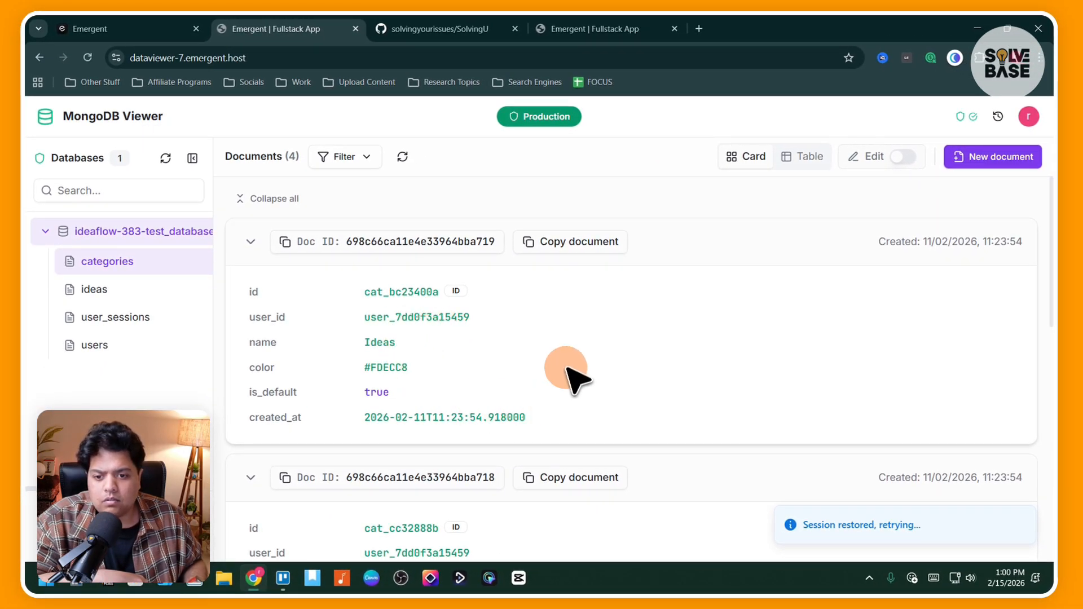
Switch the MongoDB Viewer theme to Dark from the account options.
left_click(1029, 116)
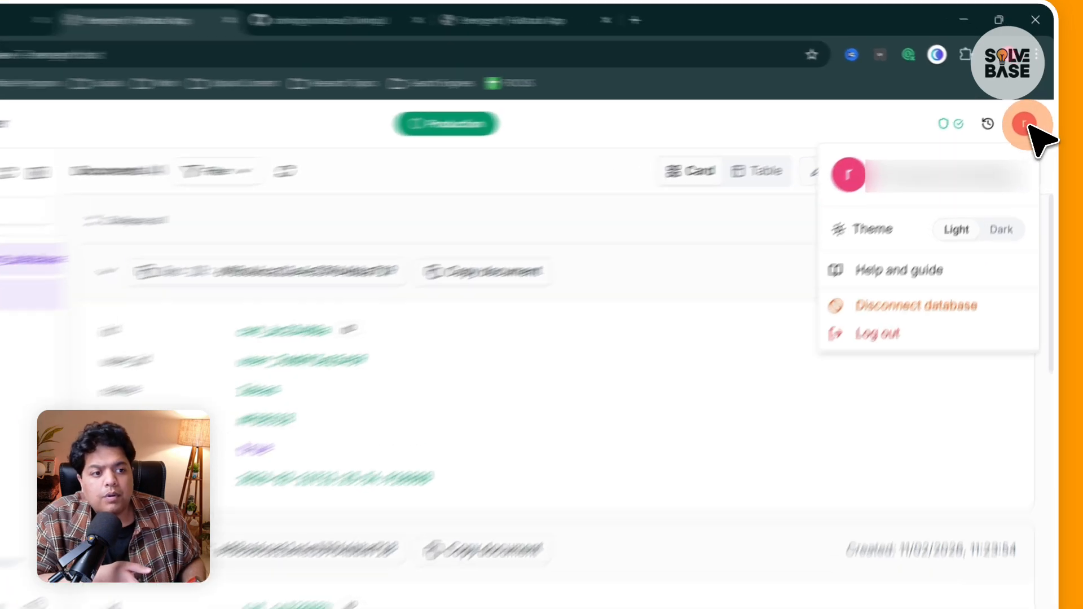
left_click(1008, 206)
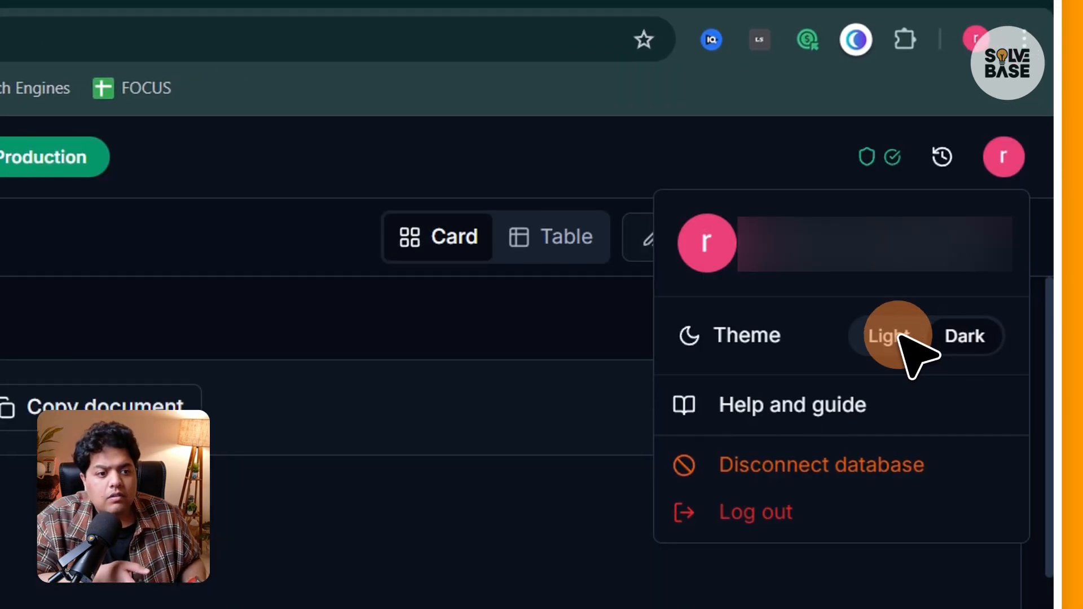
Switch the MongoDB Viewer theme back to Light and display the categories documents in Table view.
left_click(897, 337)
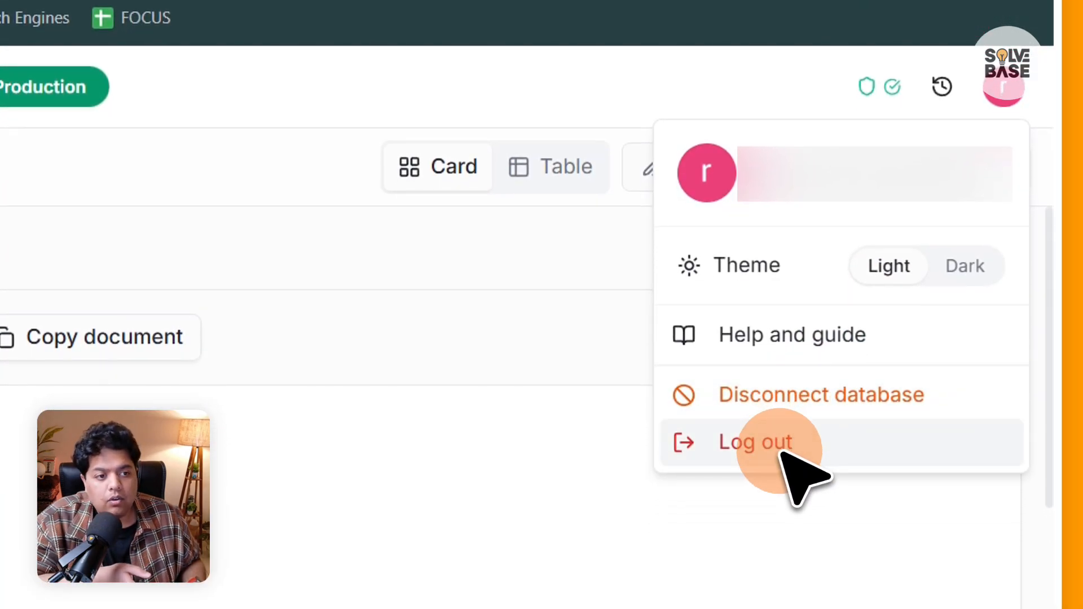
left_click(1003, 90)
left_click(550, 167)
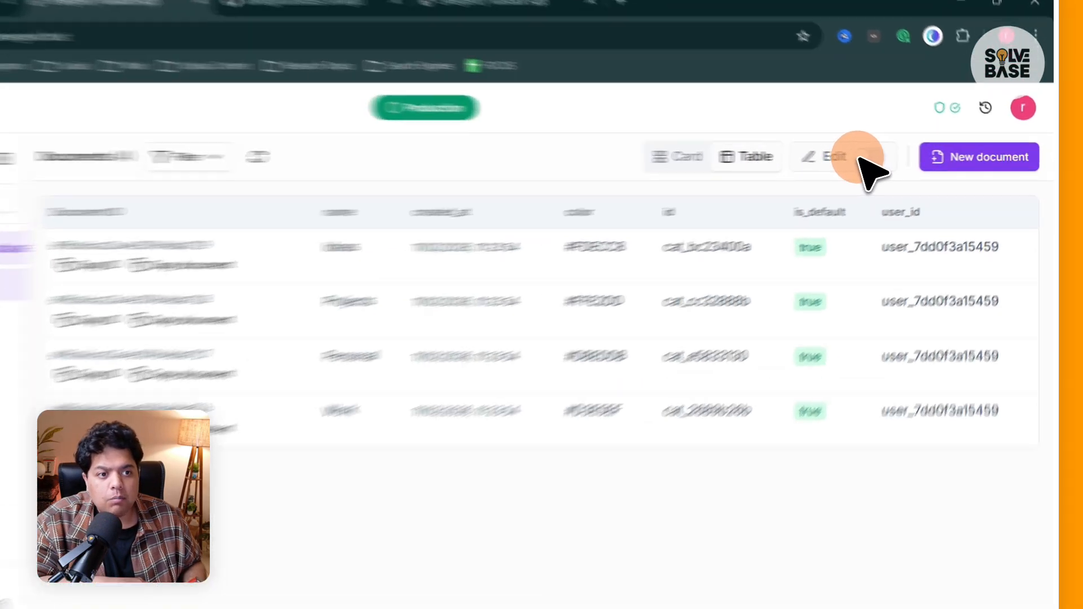
left_click(902, 158)
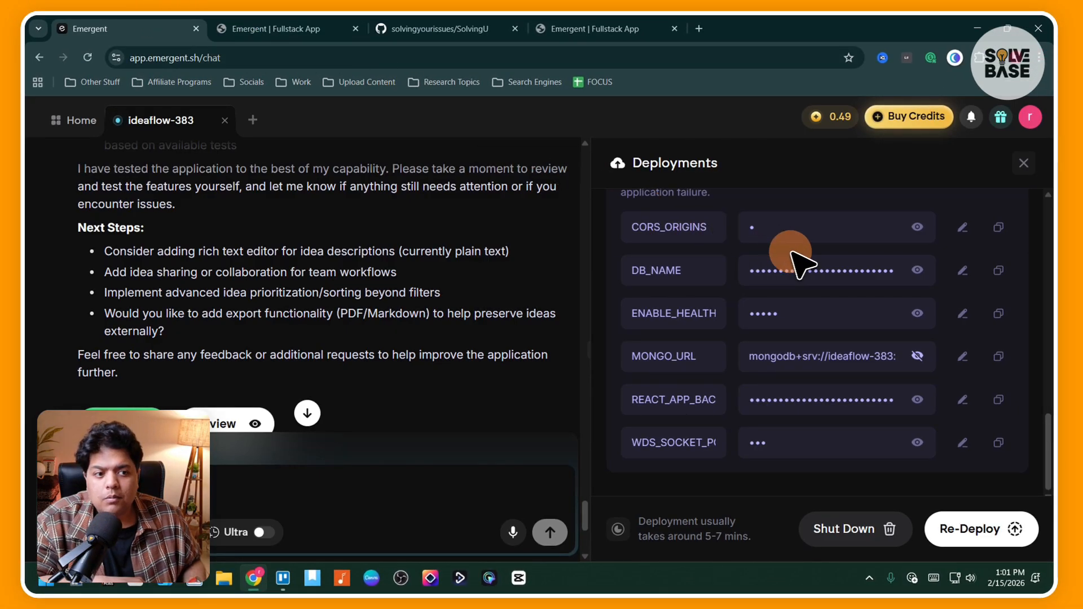
In the Emergent deployment settings, collapse Env Variables and unlink the custom domain learndigitaltools.com, confirming the removal.
scroll(995, 299, "up", 3)
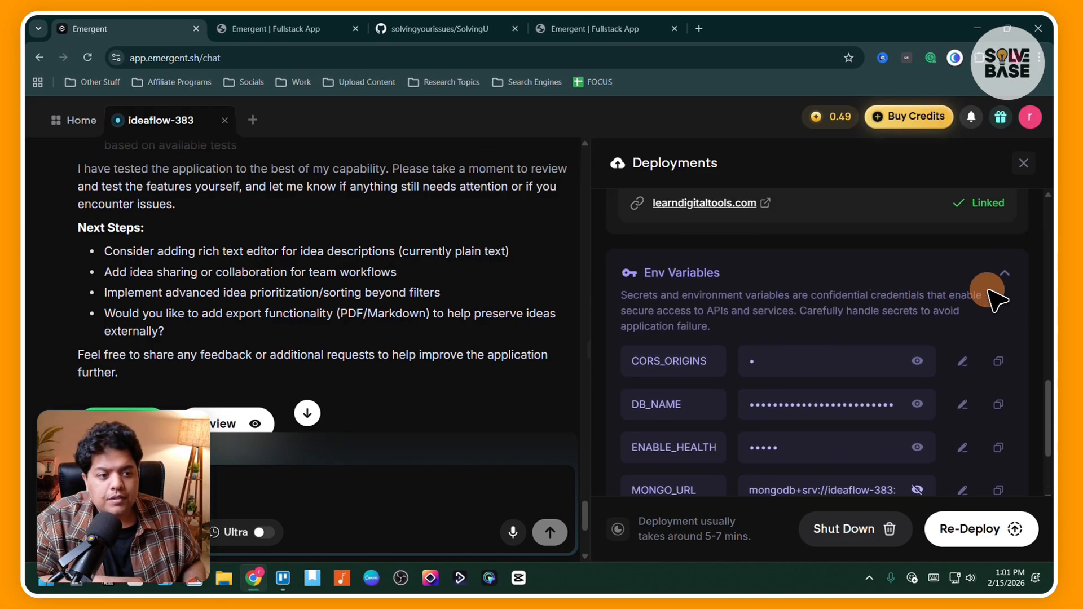
left_click(1001, 272)
scroll(767, 334, "up", 2)
scroll(779, 342, "down", 1)
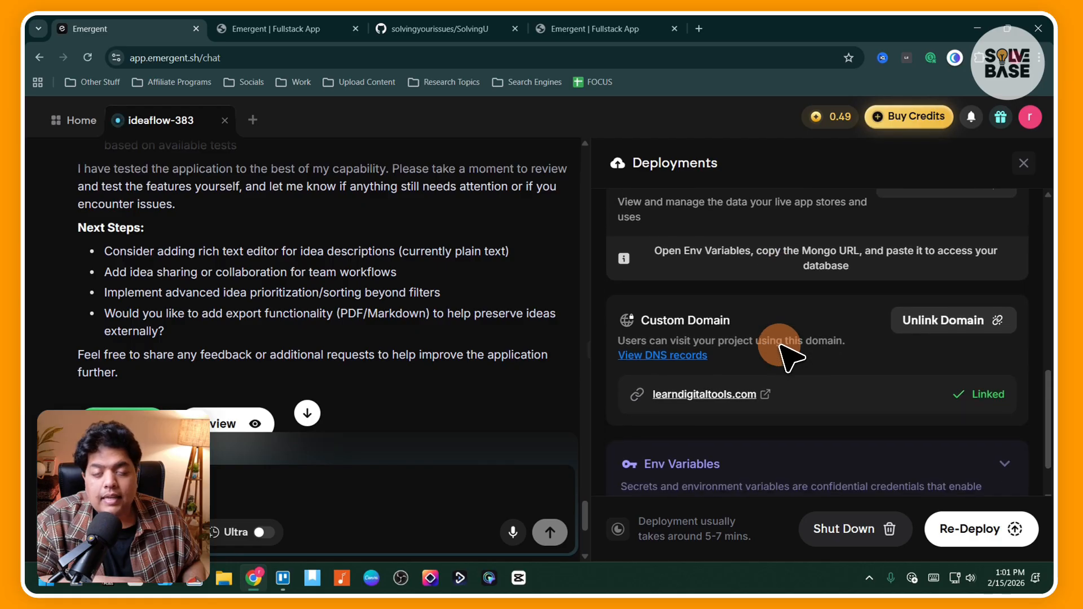
left_click(952, 324)
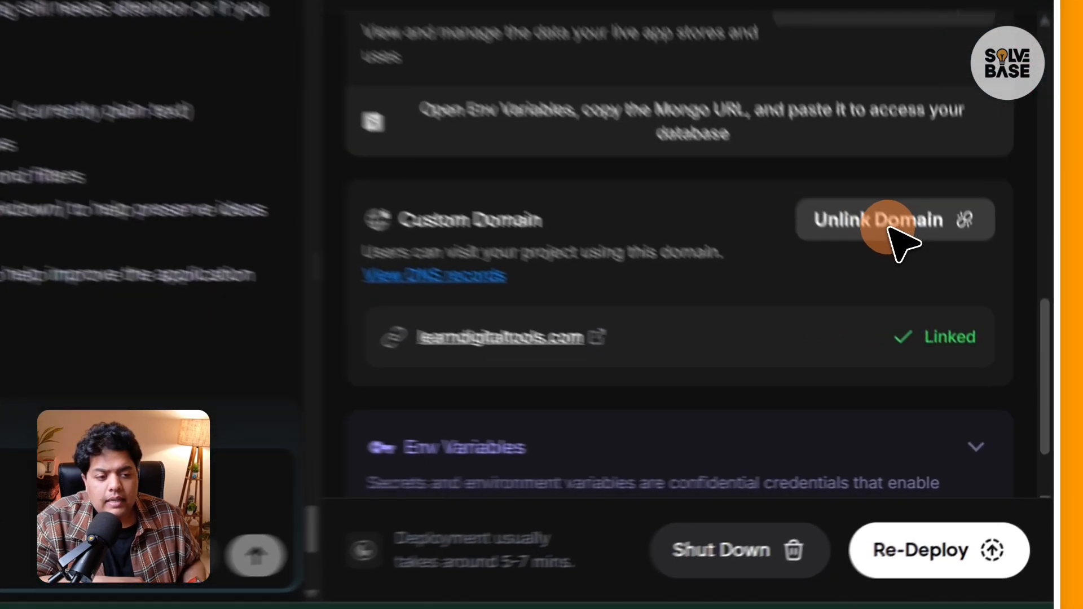
left_click(958, 502)
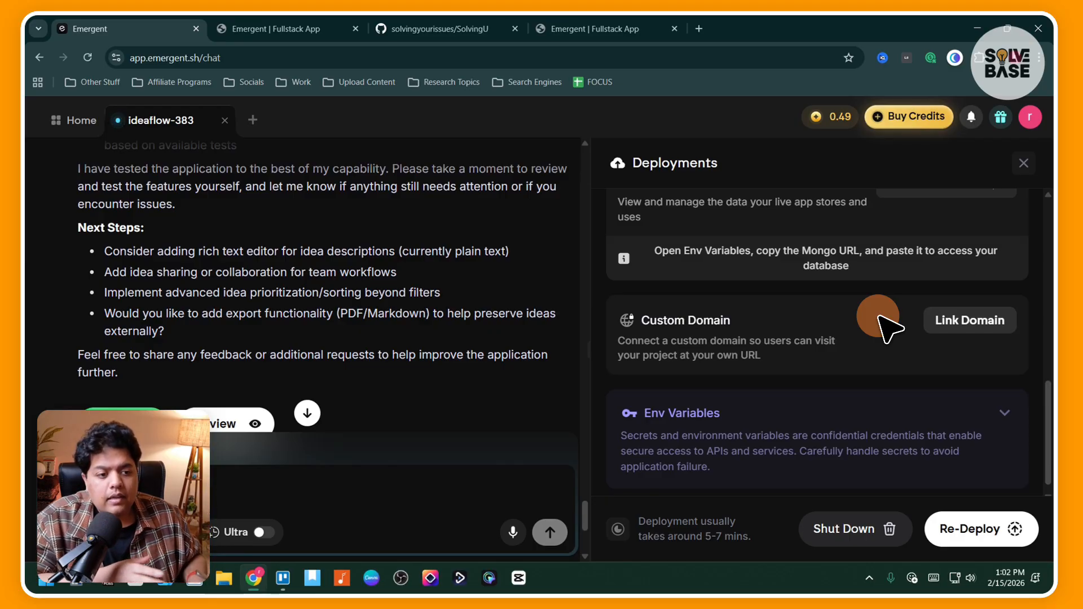
Start linking learndigitaltools.com as the custom domain using the manual linking option.
left_click(963, 319)
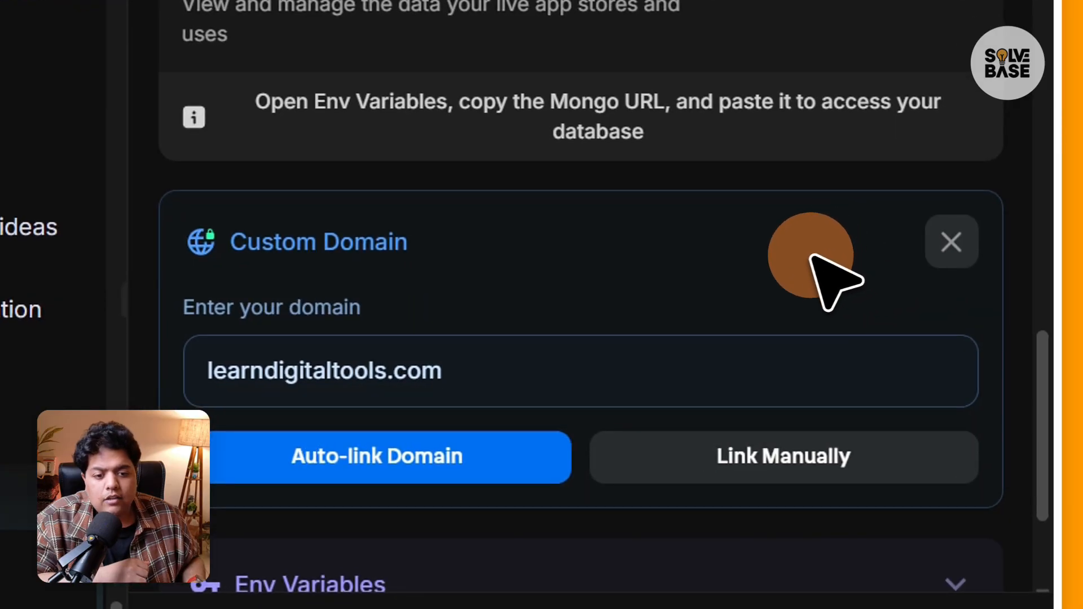
left_click_drag(468, 370, 168, 364)
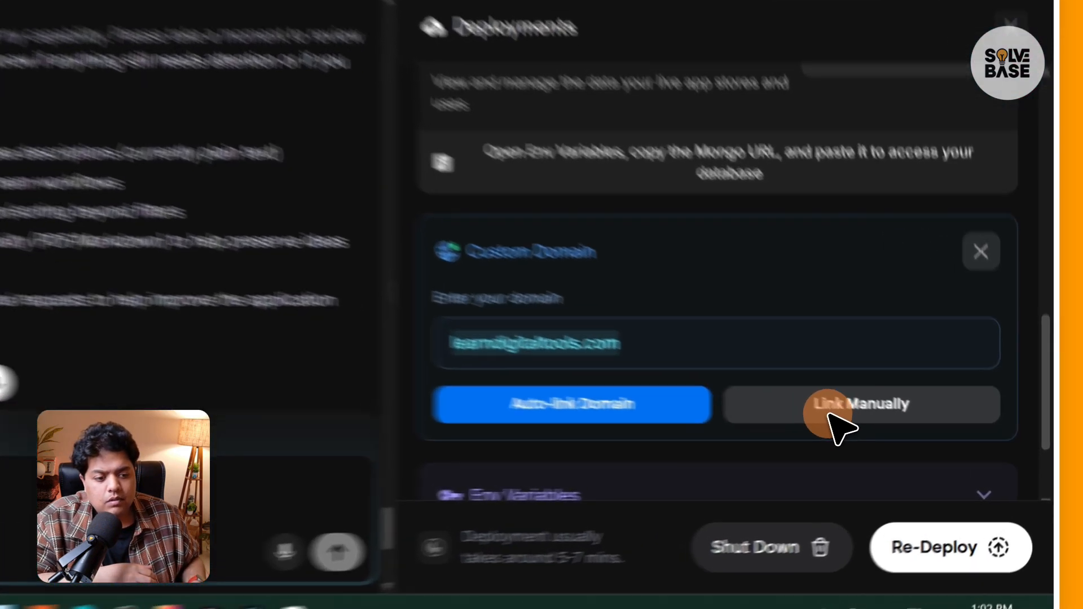
left_click(894, 433)
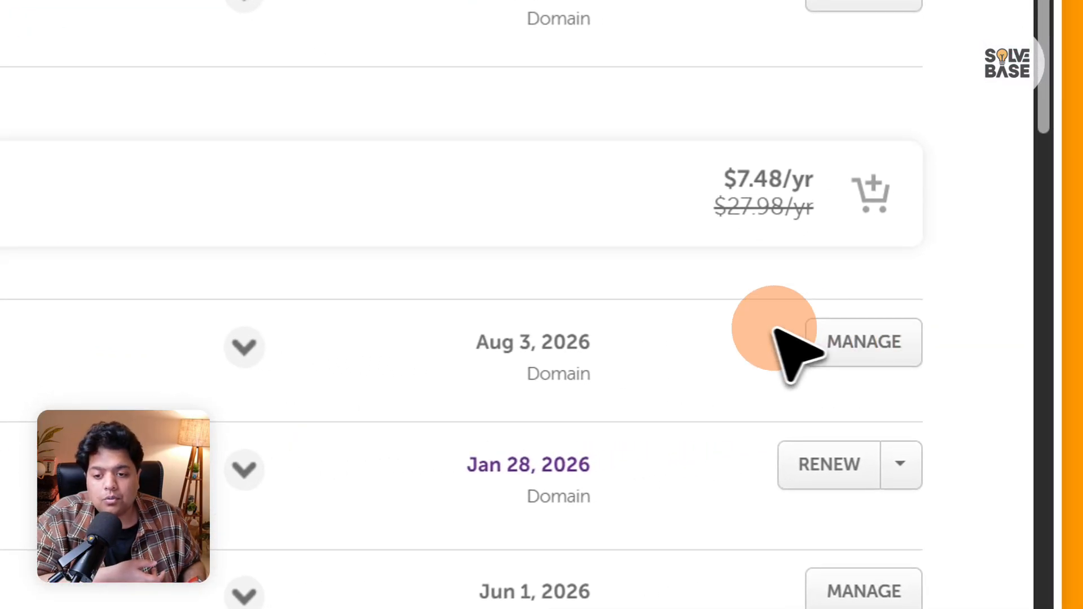
Open the Advanced DNS records of deadcastarchives.com in Namecheap, view the record type options for a new host record and discard the blank entry.
left_click(777, 334)
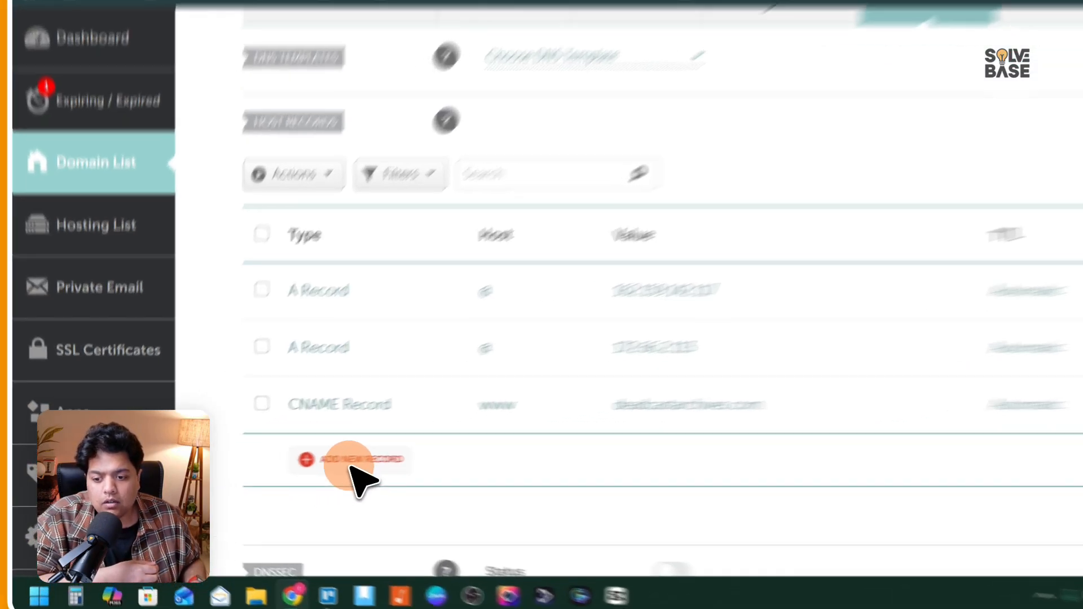
left_click(302, 467)
scroll(522, 190, "up", 1)
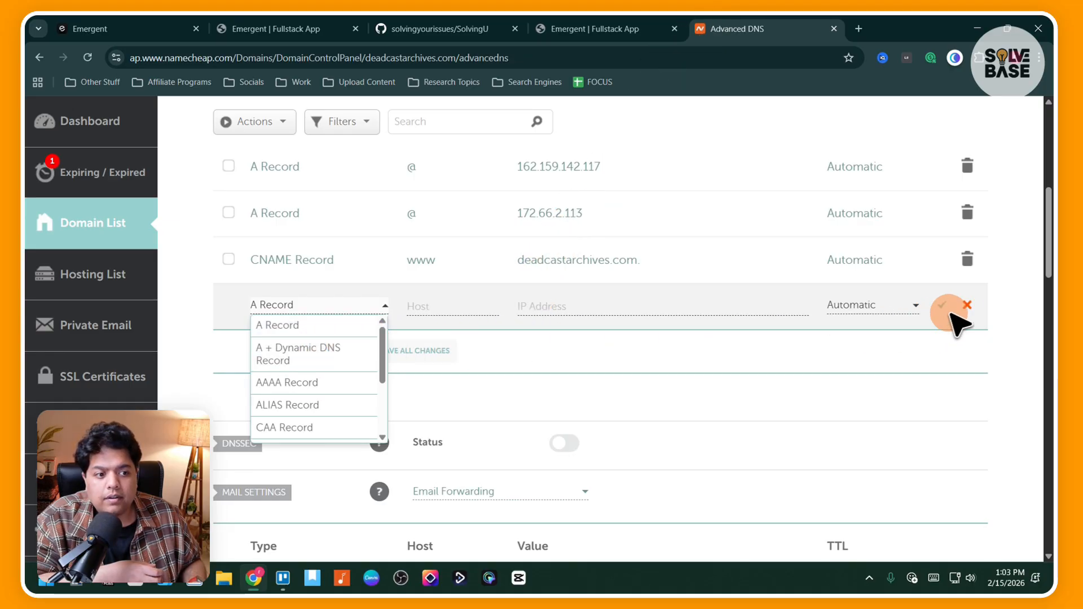
left_click(967, 305)
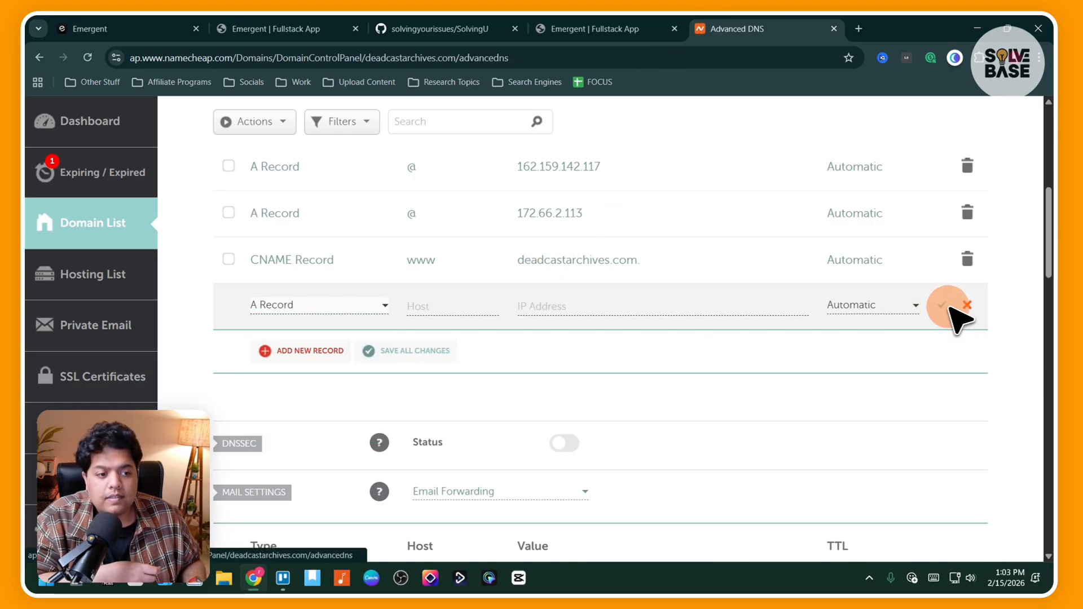
left_click(965, 306)
scroll(718, 346, "up", 4)
scroll(618, 355, "down", 1)
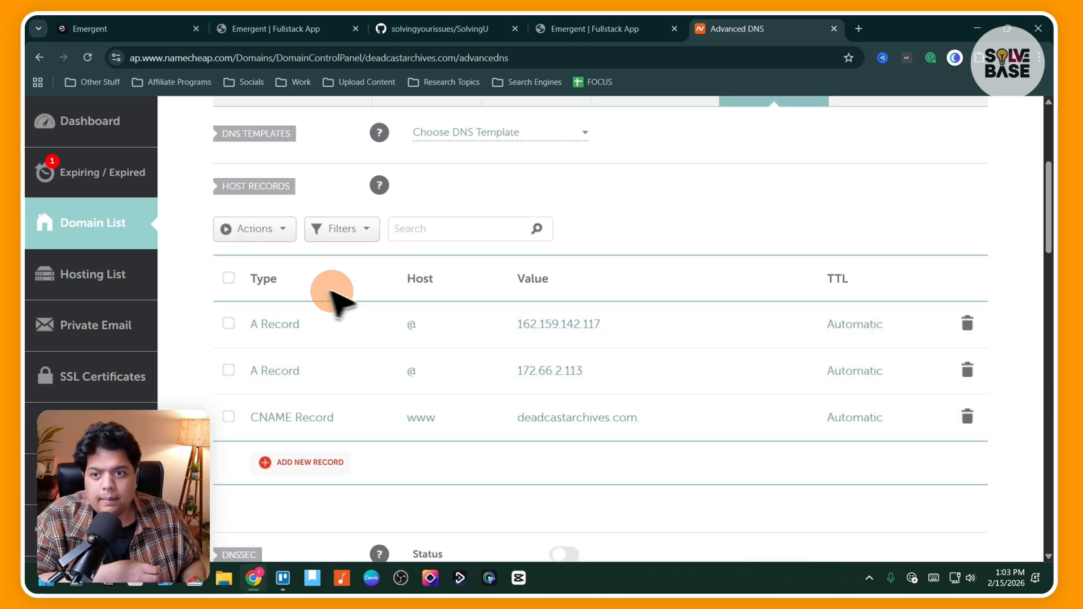
Return to Emergent and confirm that the DNS records for learndigitaltools.com have been added.
left_click(125, 29)
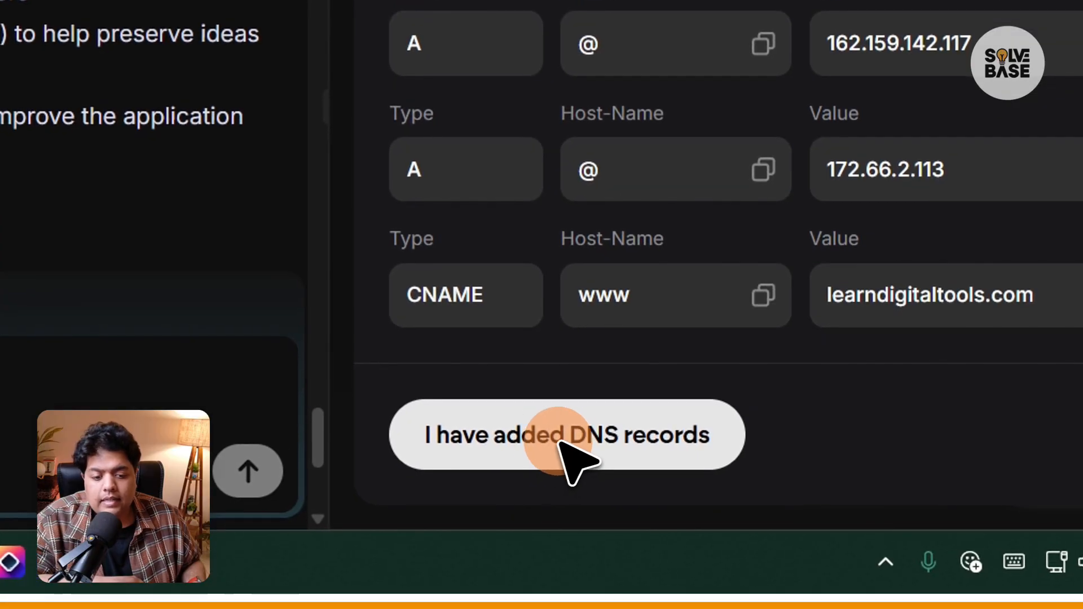
left_click(560, 442)
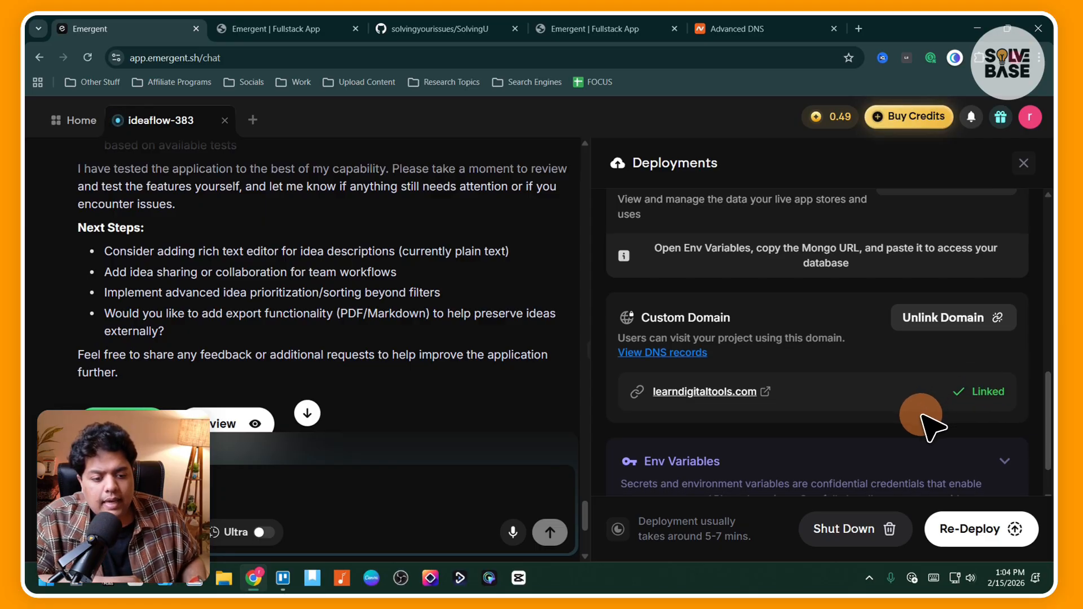
Open the deployment's shutdown confirmation, expand and review the credit charge, usage and refund breakdown, and close it without shutting down.
scroll(959, 440, "down", 1)
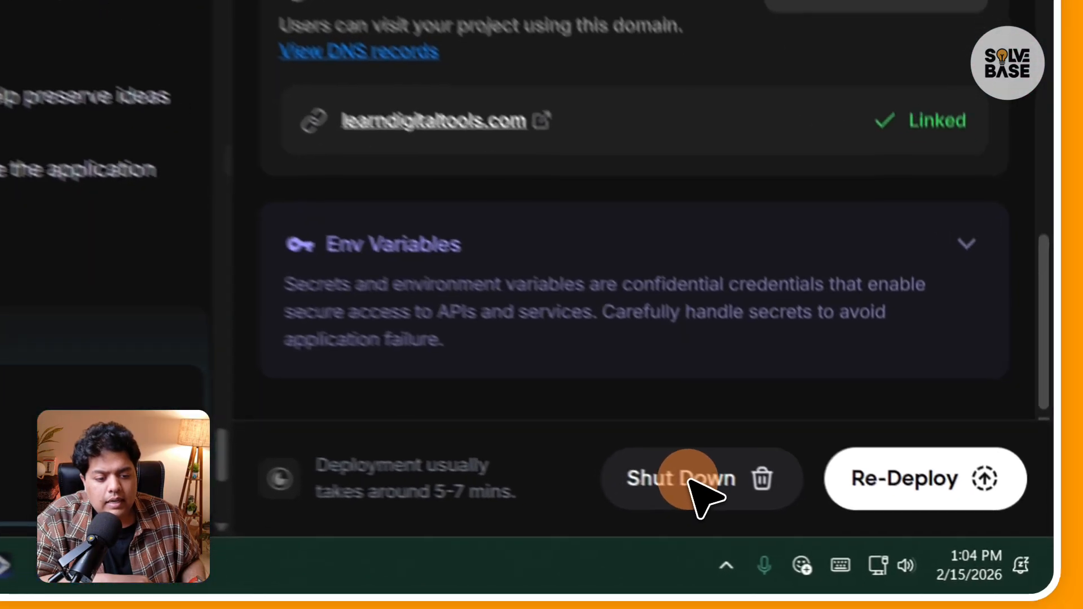
left_click(851, 533)
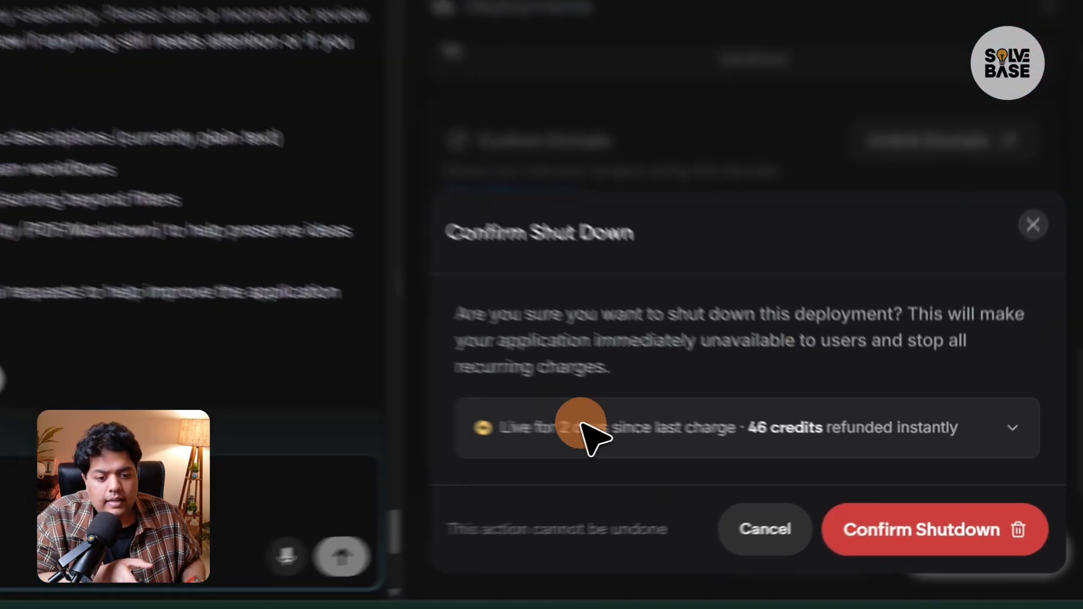
left_click(717, 446)
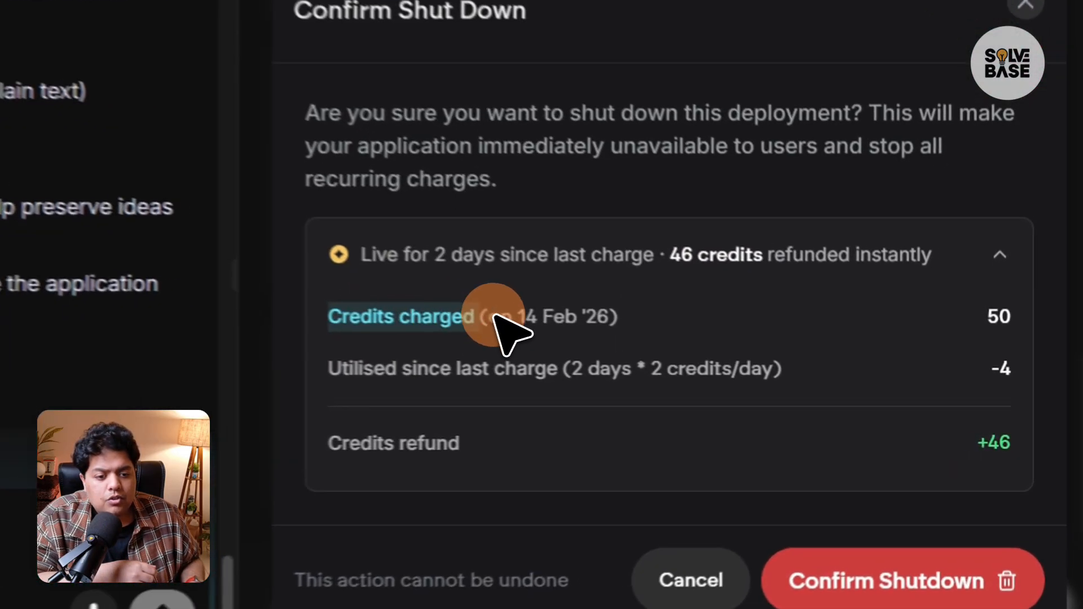
left_click_drag(493, 314, 502, 316)
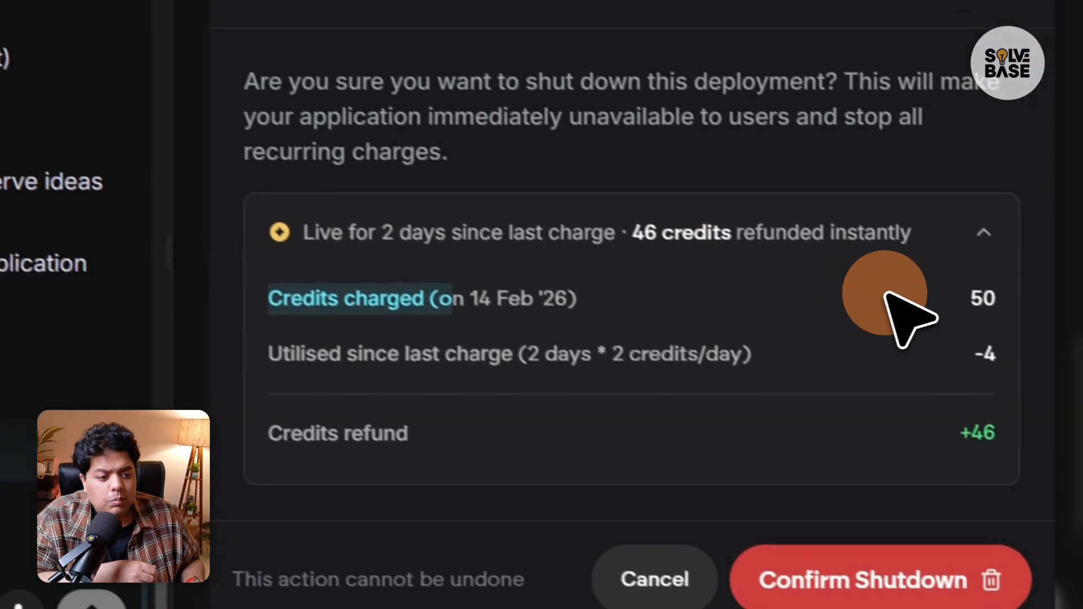
left_click_drag(986, 316, 1009, 315)
left_click_drag(329, 370, 432, 371)
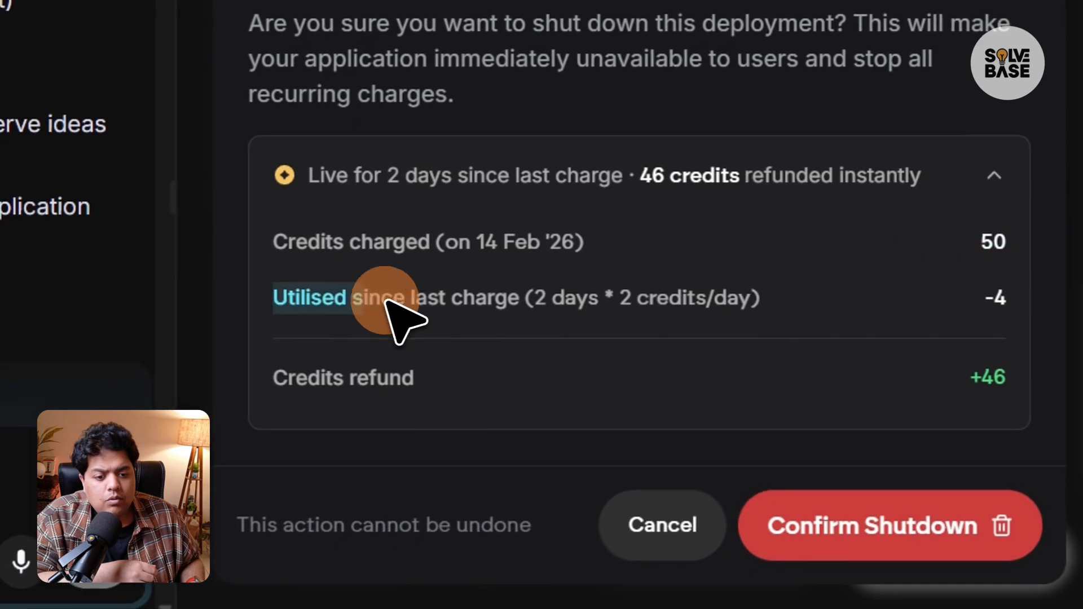
left_click_drag(386, 302, 520, 299)
left_click(994, 296)
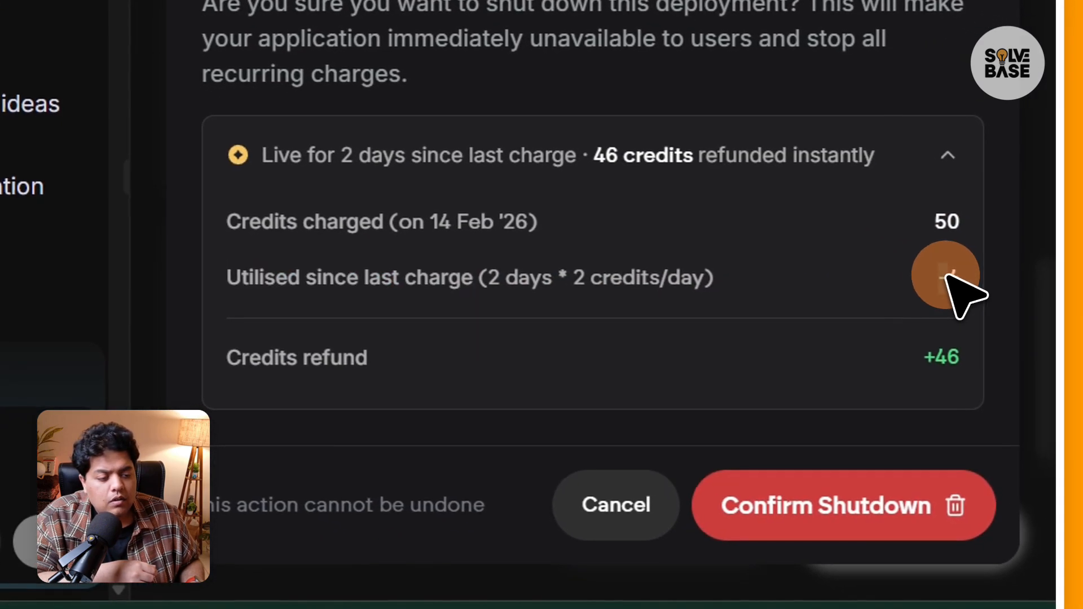
left_click_drag(948, 274, 821, 270)
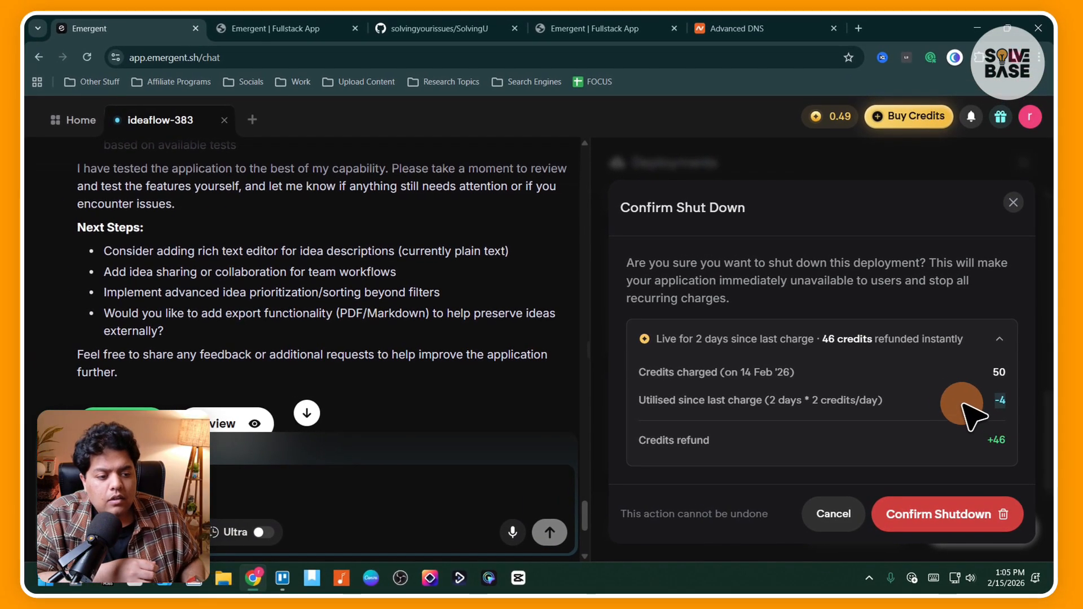
left_click_drag(987, 439, 1005, 442)
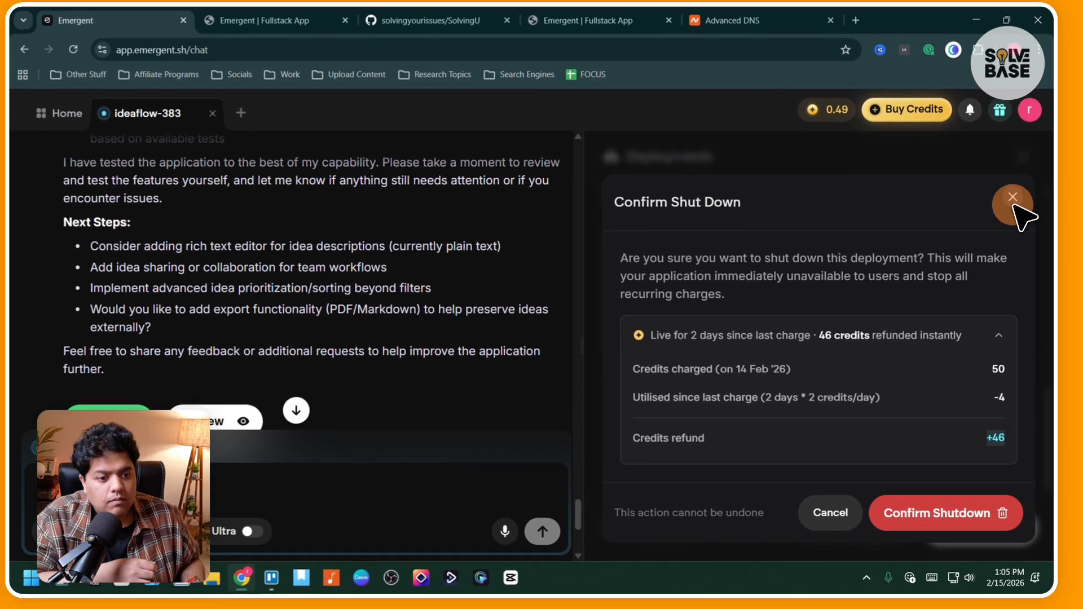
left_click(1012, 209)
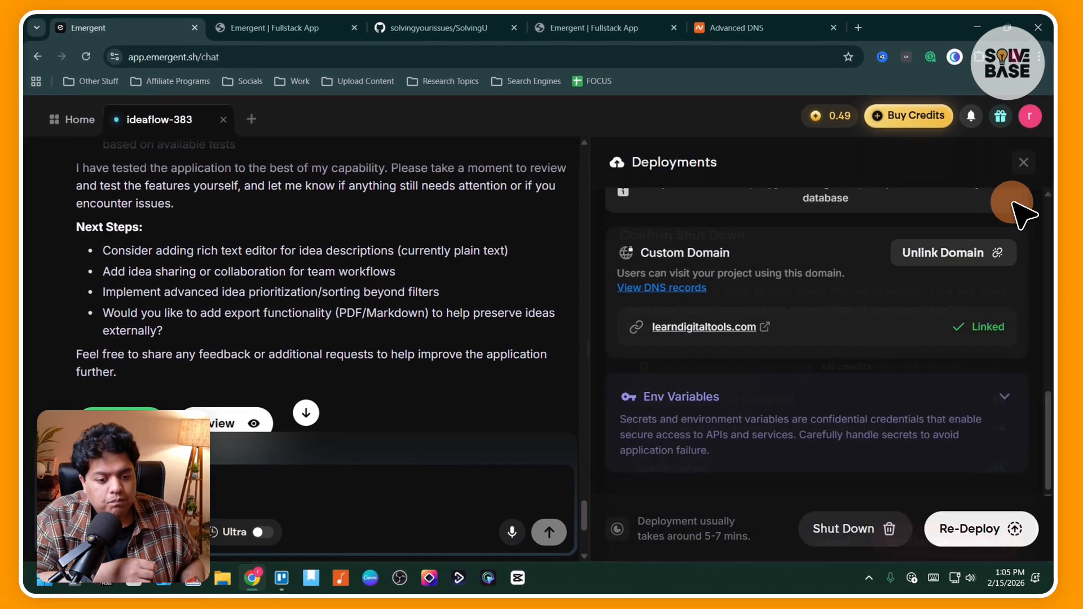
Open the live IdeaFlow app at learndigitaltools.com and view its Dashboard, Archived and Settings pages.
left_click(709, 327)
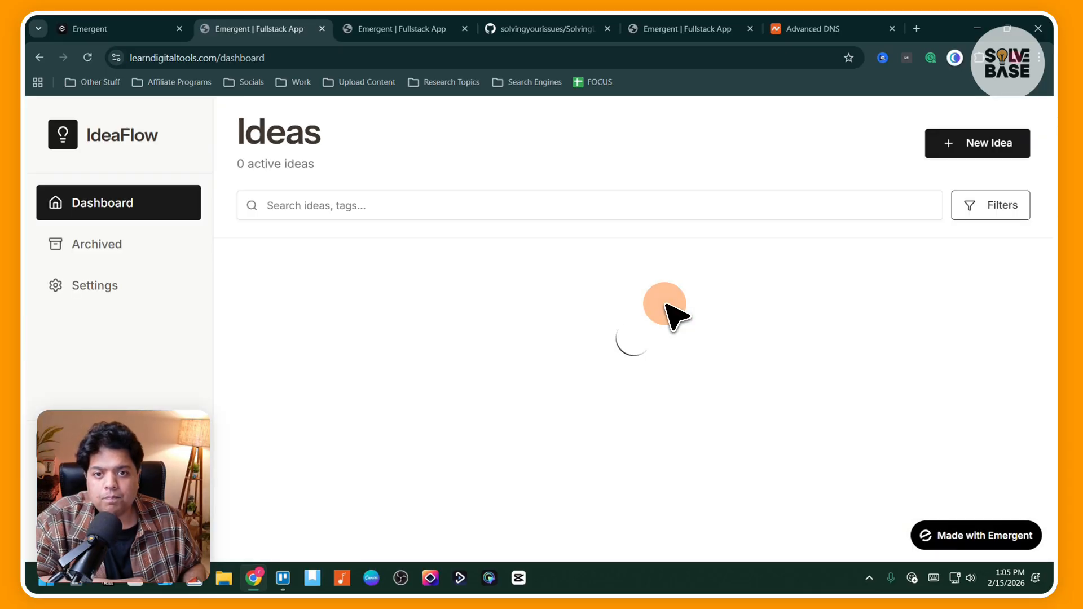
left_click(124, 206)
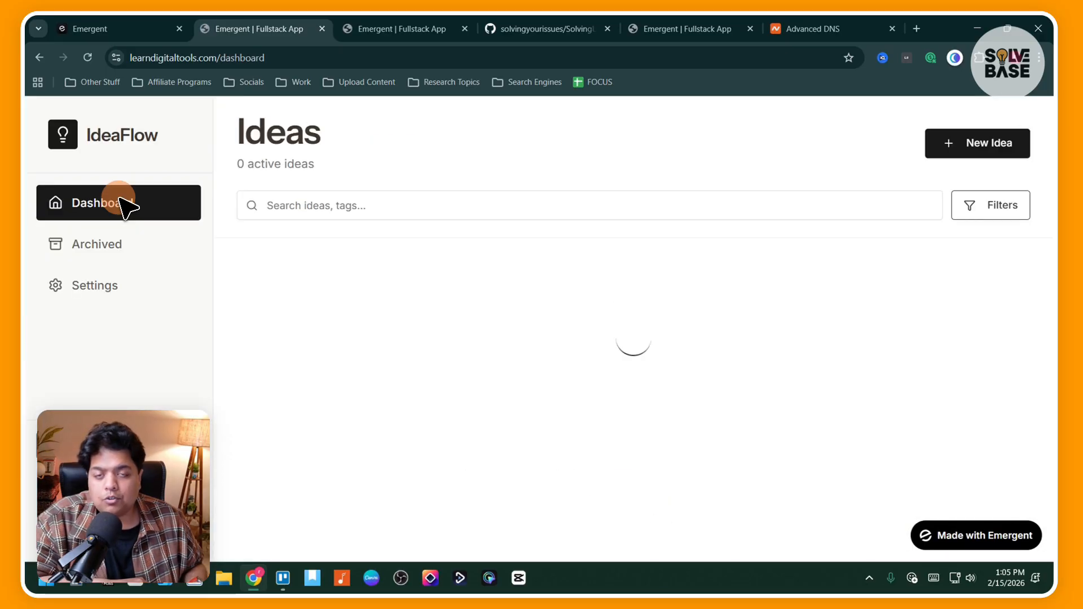
left_click(110, 243)
left_click(112, 280)
Return to Emergent, check the available credits breakdown, view the Standard and Pro subscription plans and close them.
left_click(122, 23)
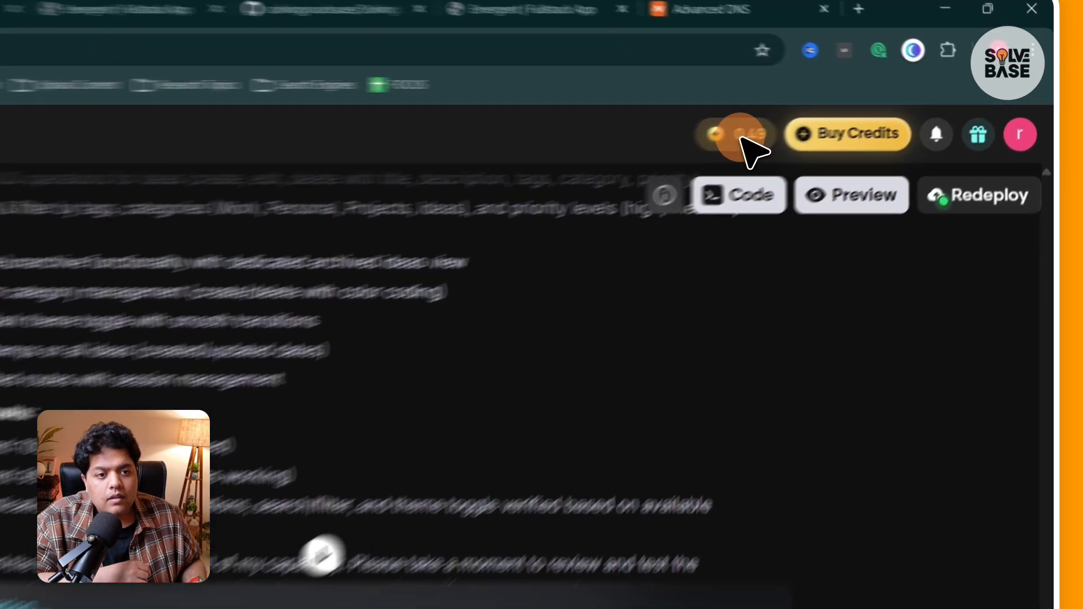
left_click(840, 119)
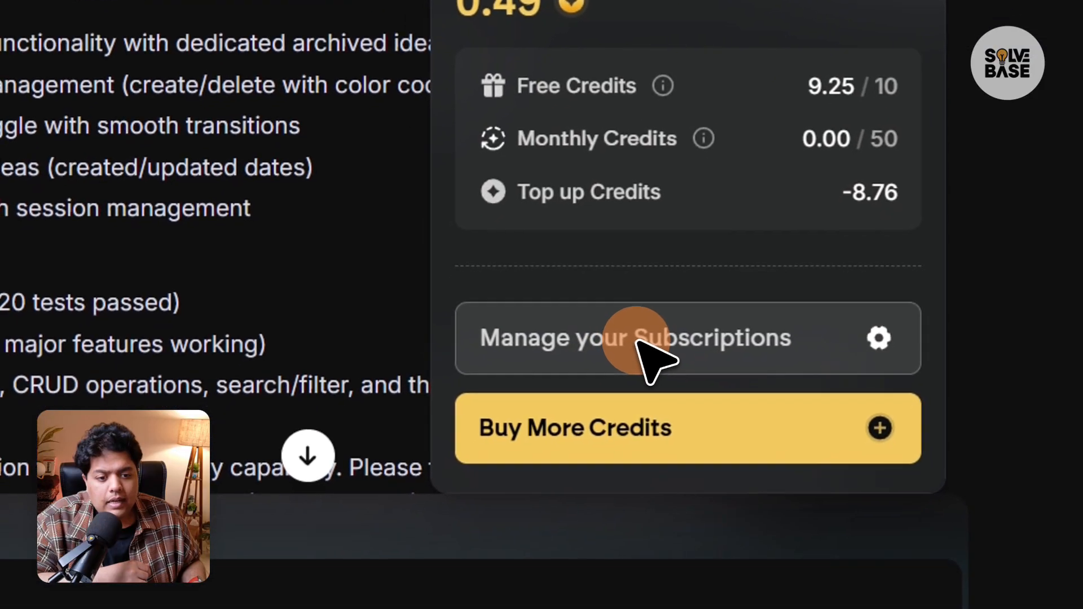
left_click(603, 378)
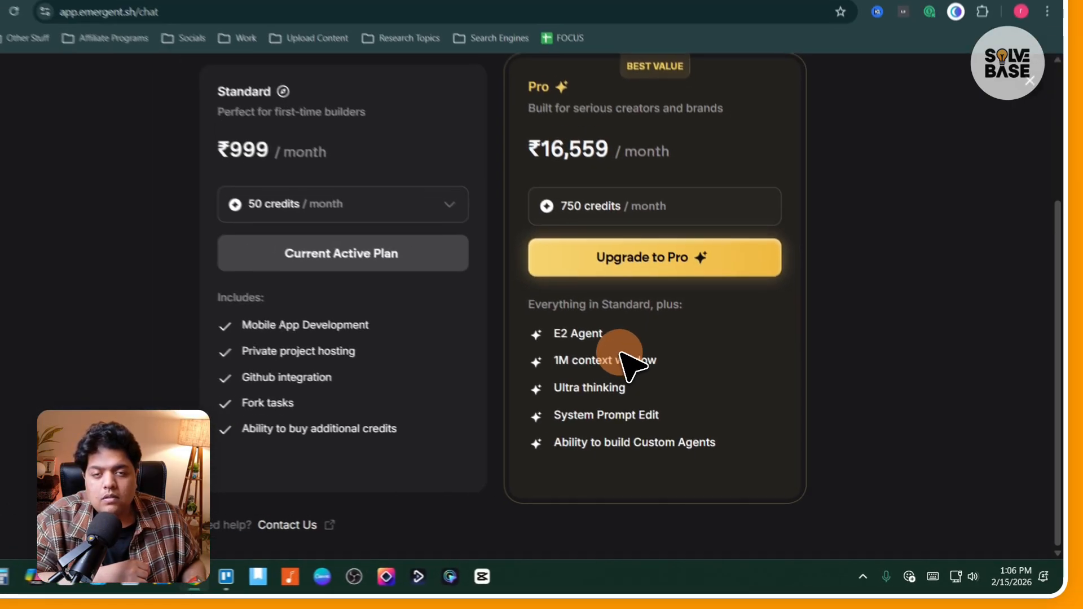
left_click(1022, 117)
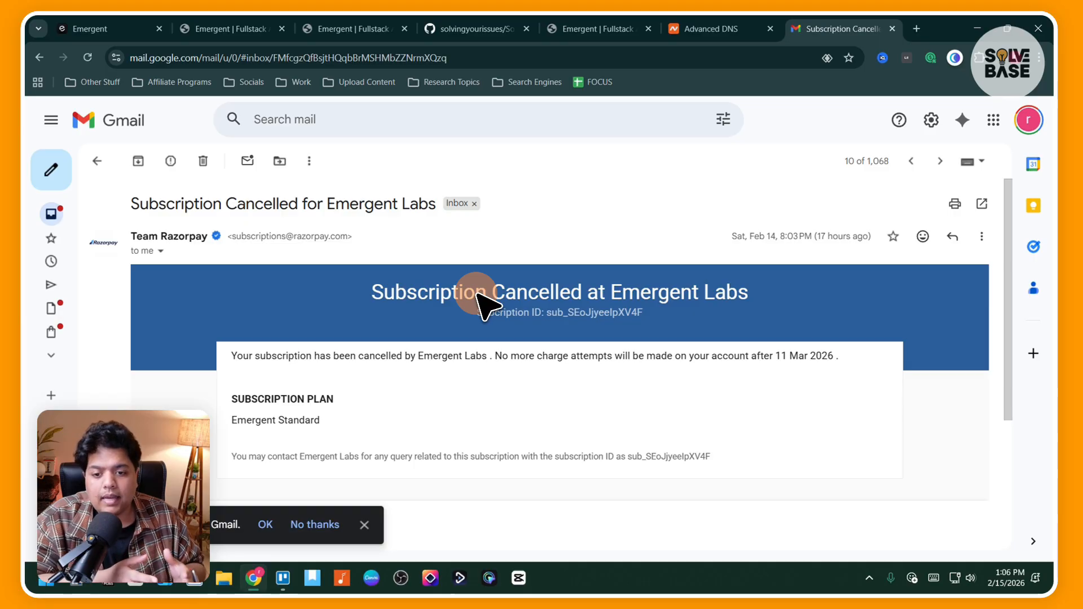
Read the subscription cancellation email for Emergent Labs in Gmail, examining the subscription ID and the date after which charges stop.
left_click_drag(545, 314, 644, 314)
left_click(521, 334)
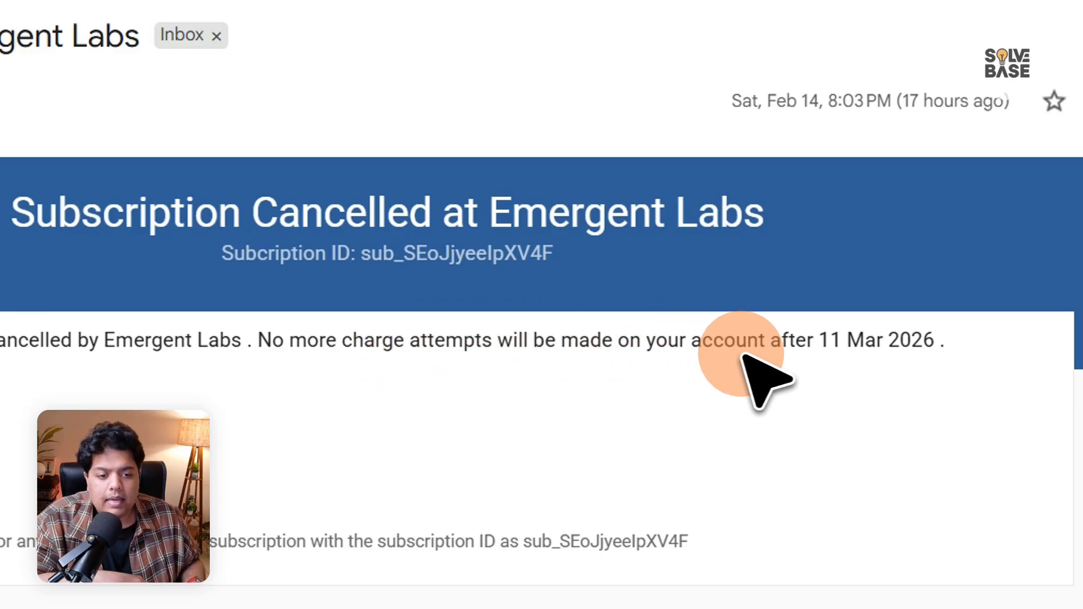
left_click_drag(816, 340, 943, 337)
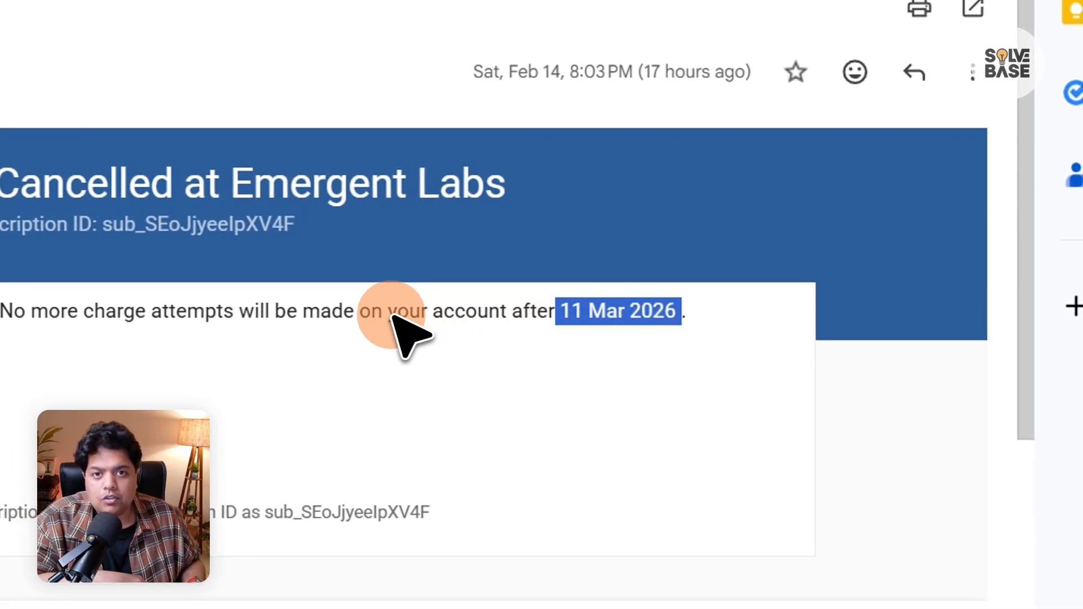
left_click(391, 322)
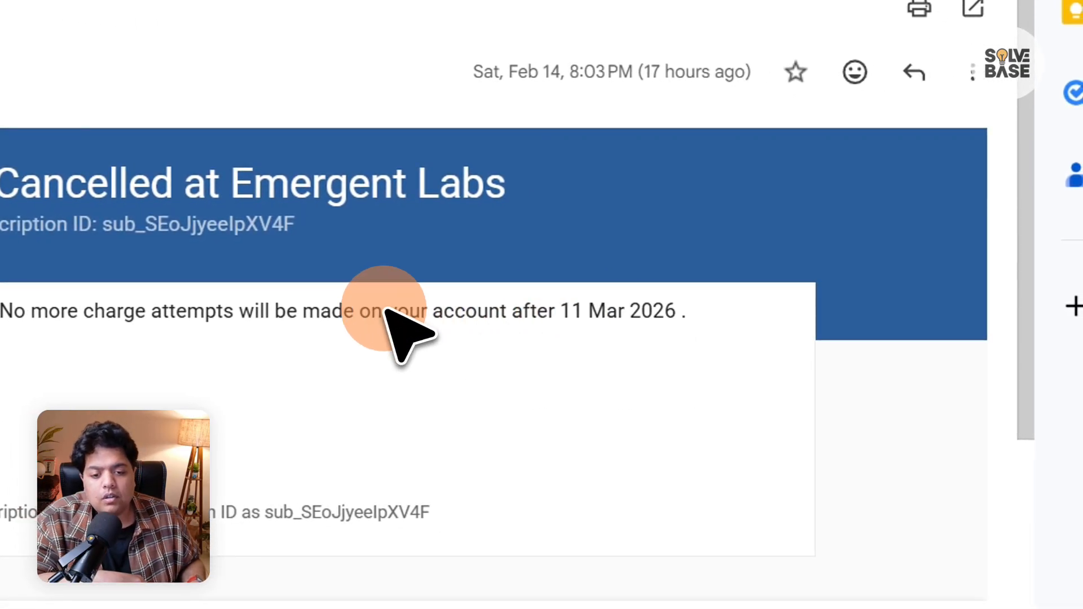
left_click_drag(557, 315, 681, 316)
left_click(431, 332)
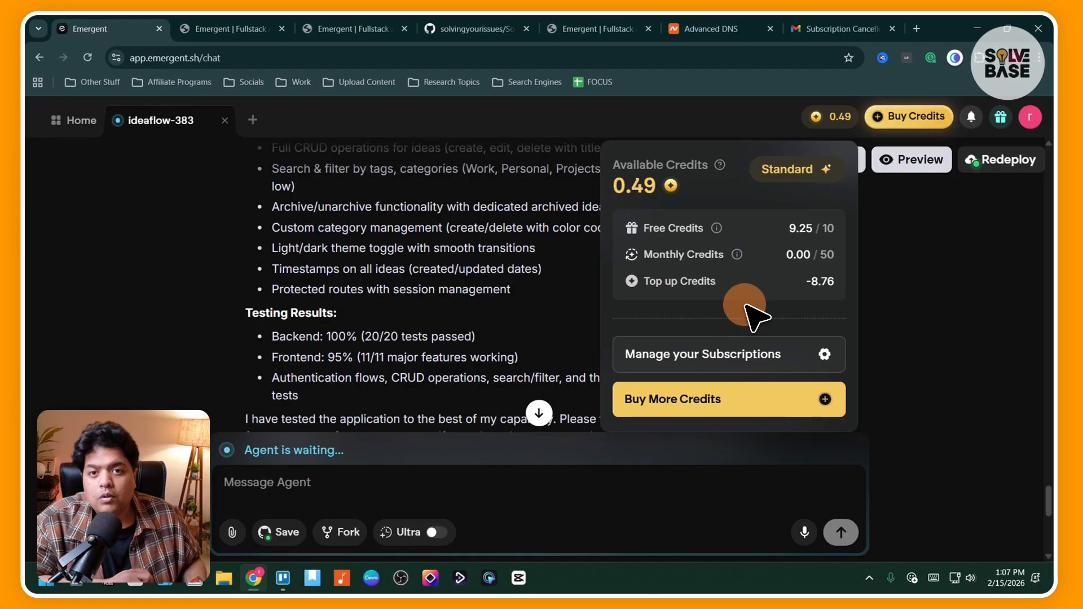
Open the credit purchase options and try custom amounts of ₹500 and ₹1800 without buying.
left_click(678, 405)
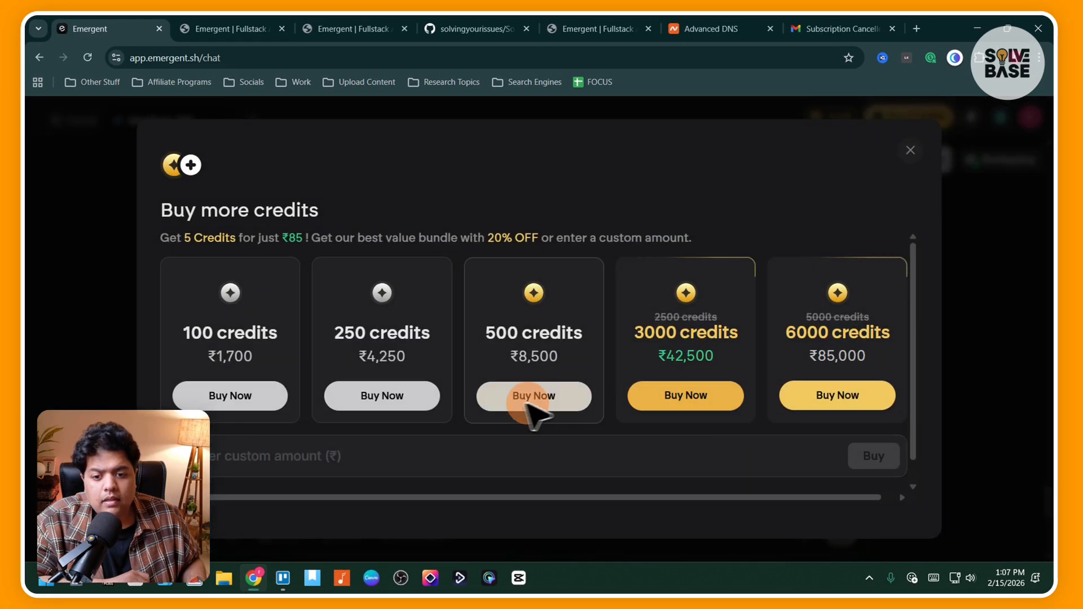
left_click(285, 445)
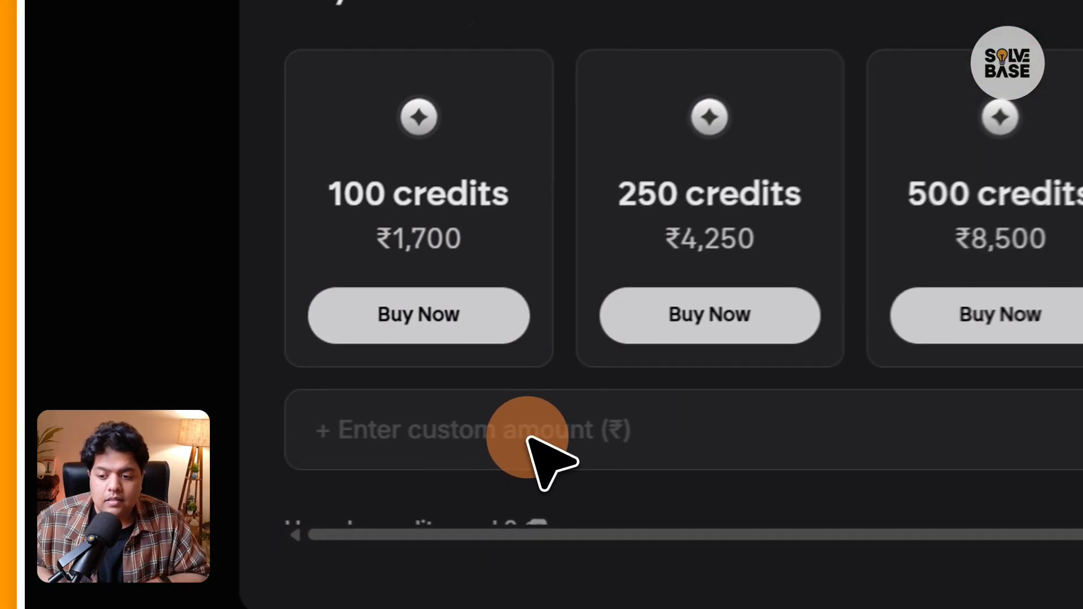
type("500")
key("BackSpace")
key("BackSpace")
key("BackSpace")
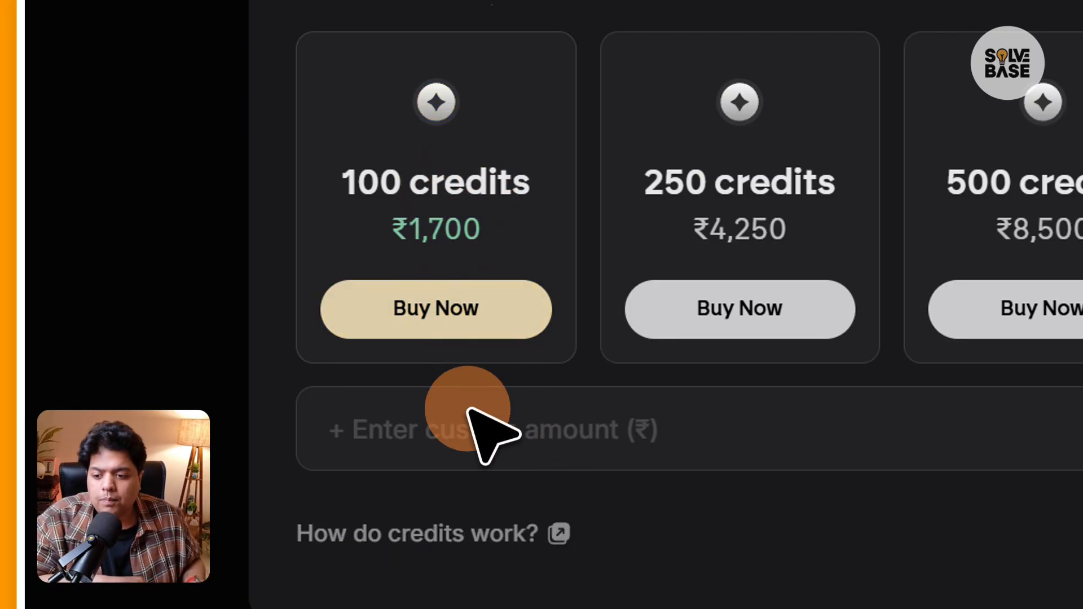
type("1800")
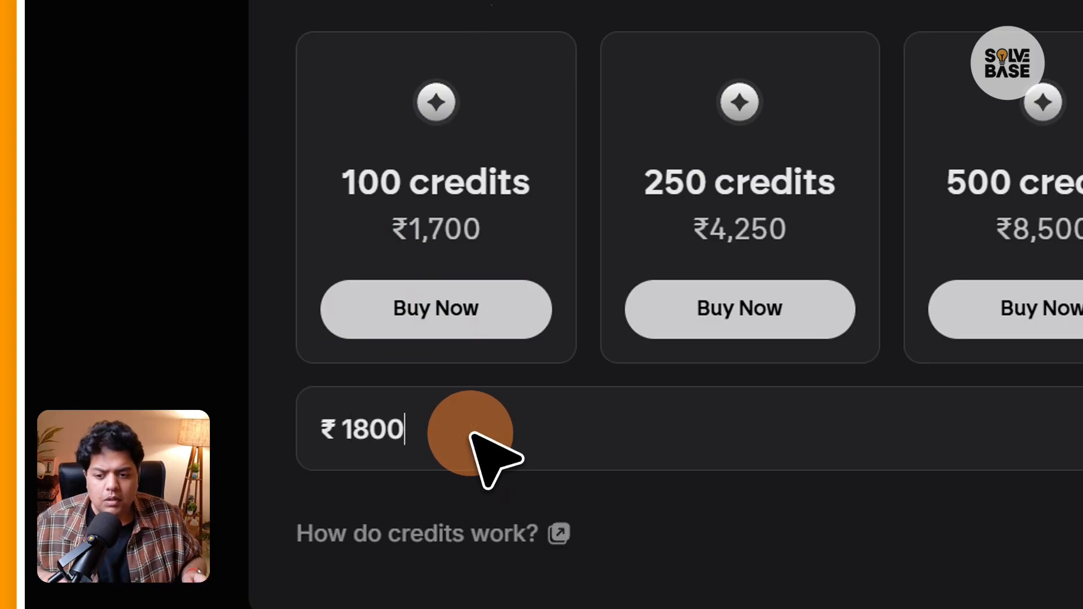
key("BackSpace")
key("BackSpace")
key("BackSpace")
type("00")
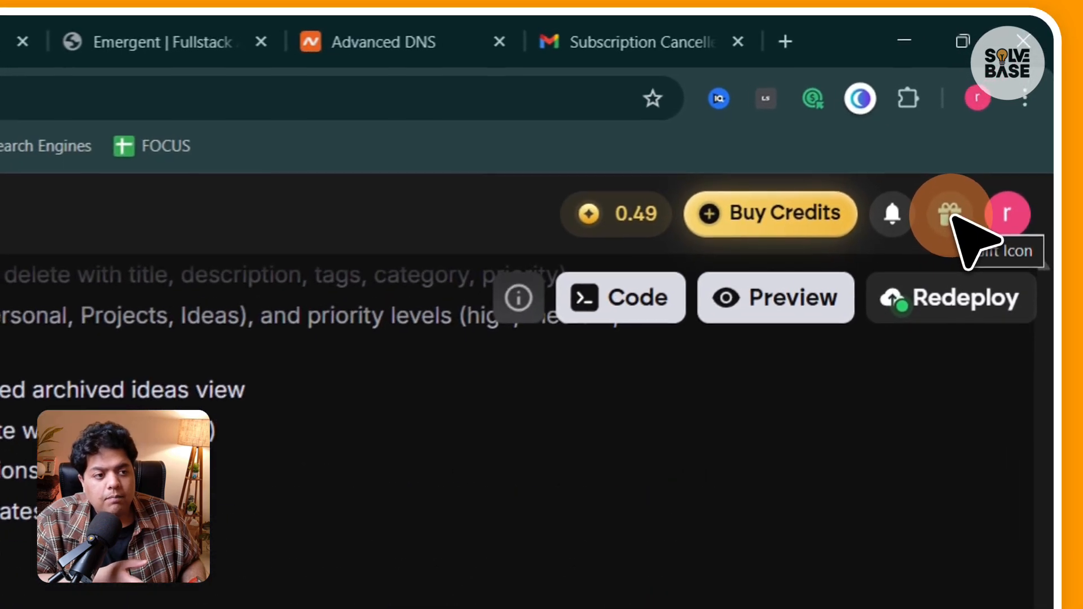
Open the referral program, review the referral link and the credit rewards for both sides, and close it.
left_click(1001, 117)
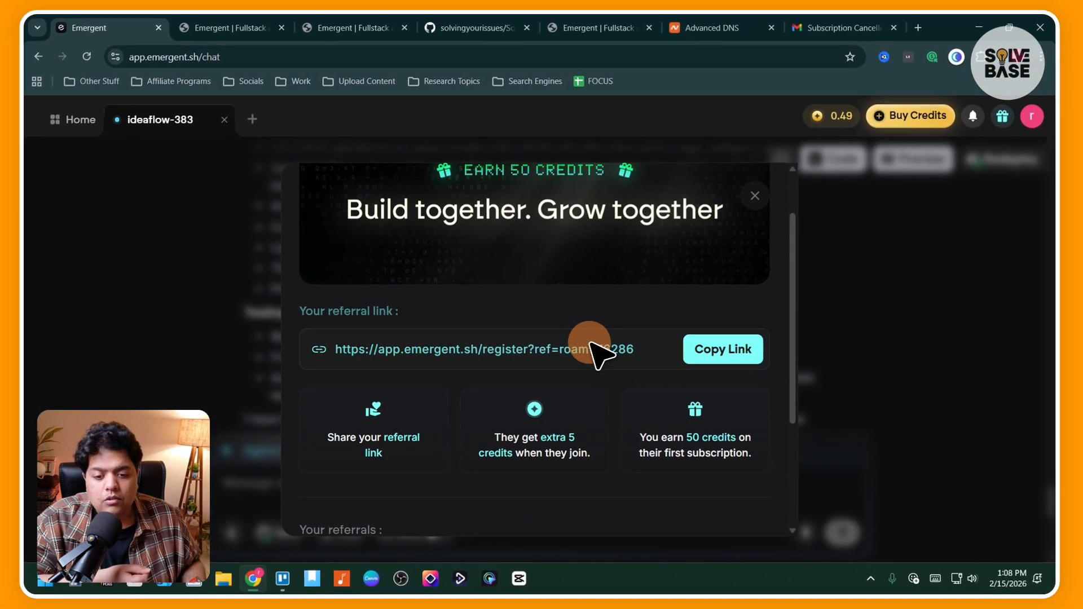
scroll(632, 340, "down", 1)
scroll(633, 345, "up", 2)
scroll(593, 361, "down", 1)
scroll(592, 361, "up", 1)
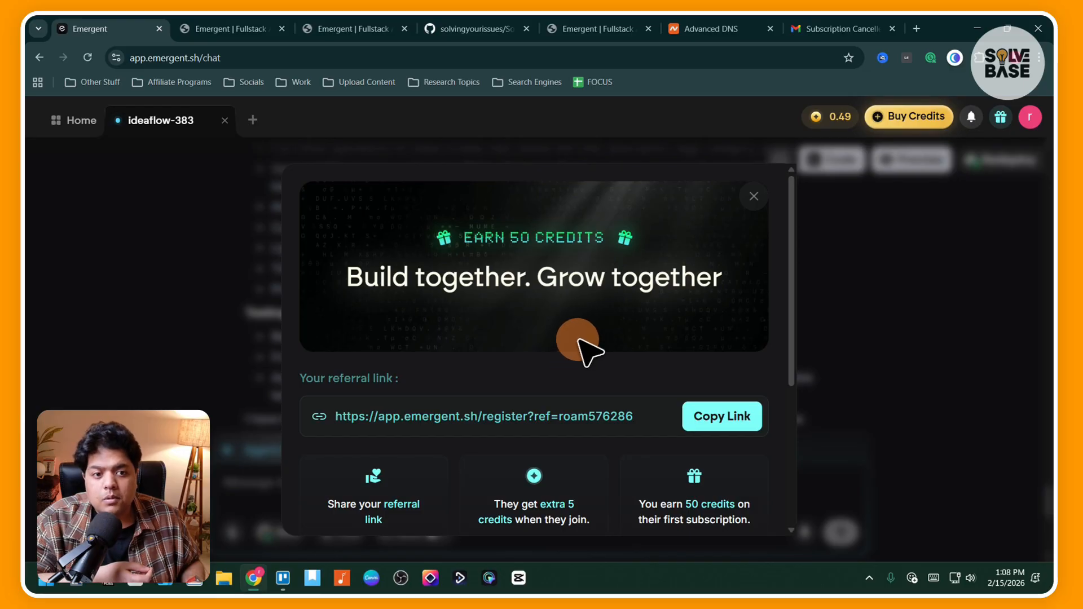
left_click(752, 199)
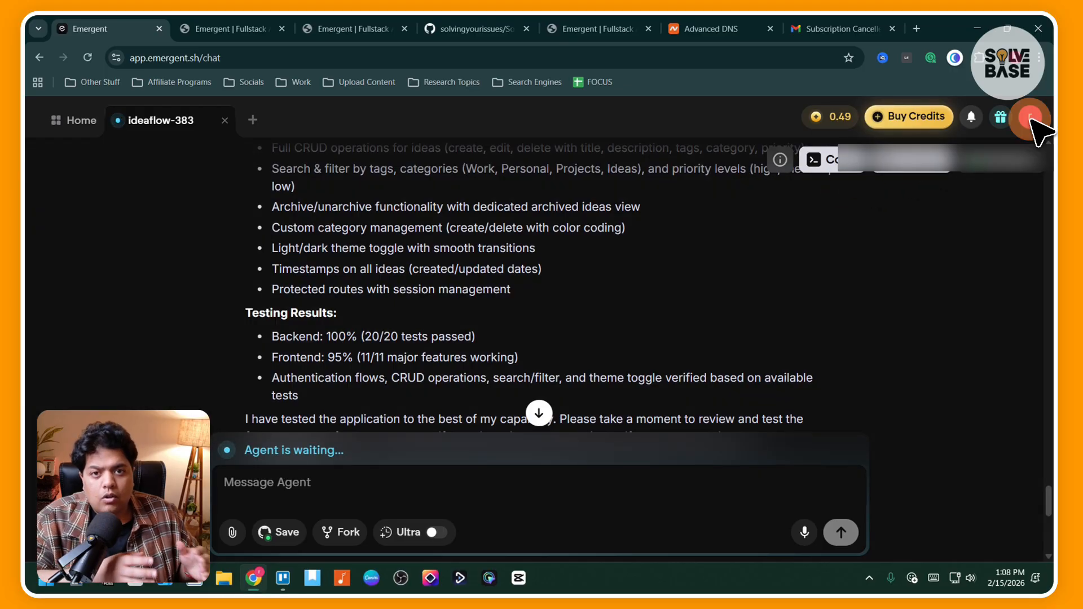
Open the Universal Key details in the account settings, turn off auto recharge, and cancel the prompt to re-enable it.
left_click(1030, 117)
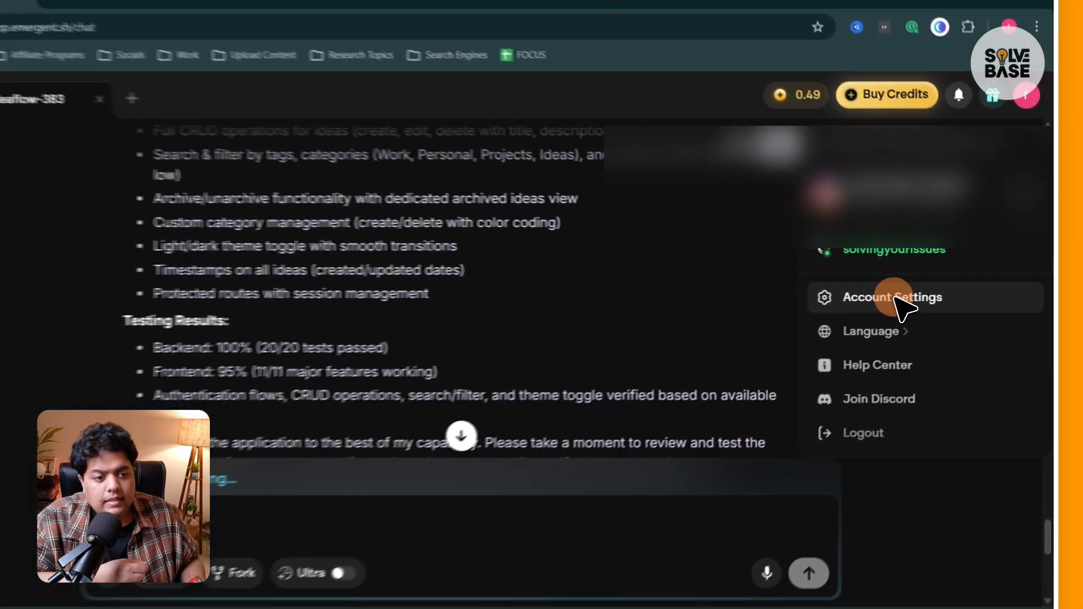
left_click(759, 326)
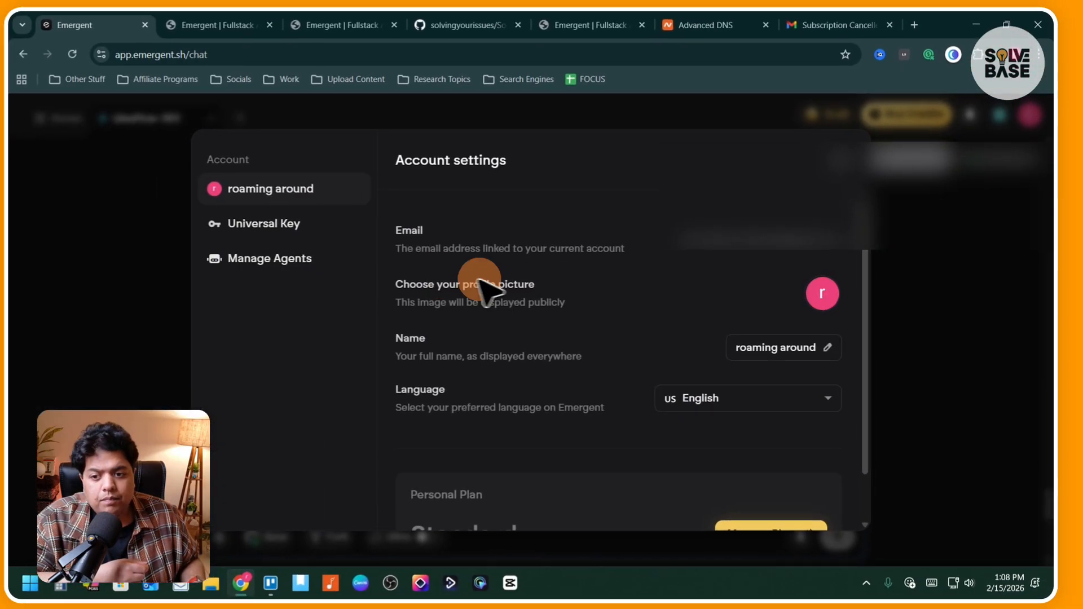
left_click(284, 225)
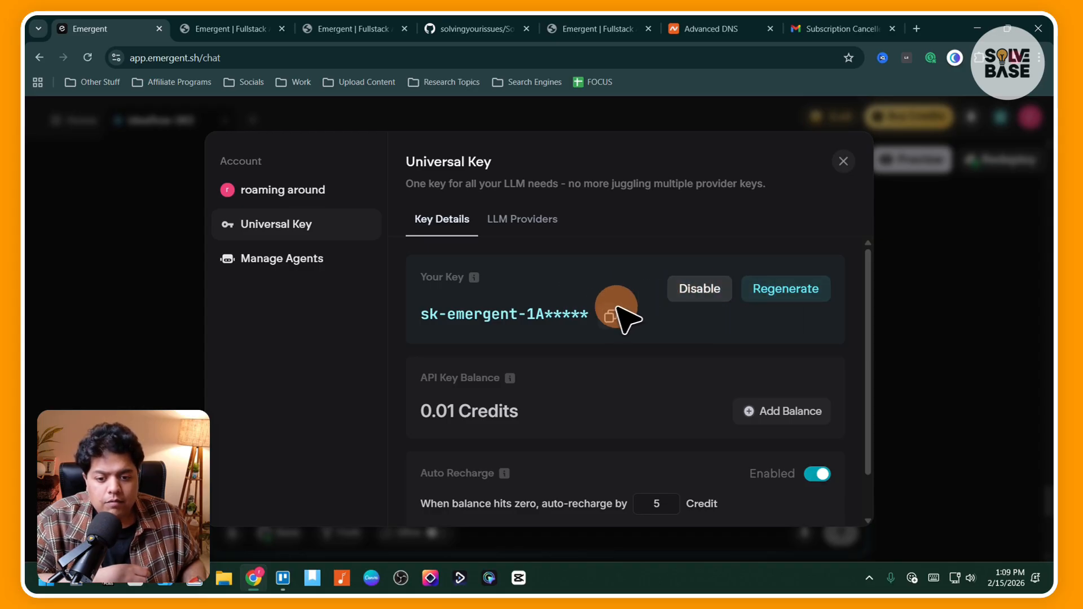
scroll(620, 315, "down", 2)
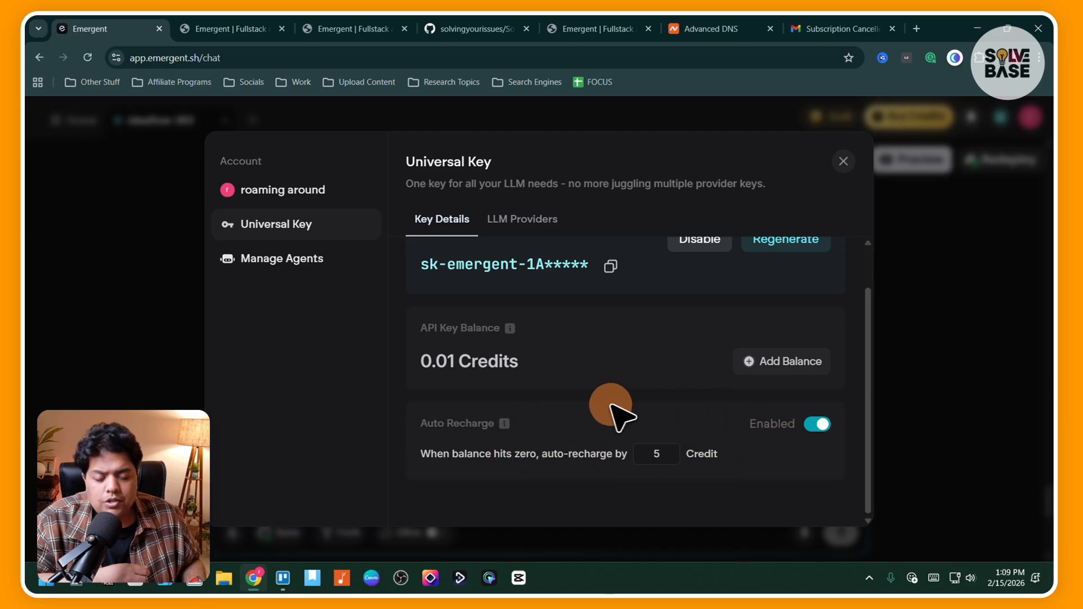
scroll(610, 411, "up", 2)
left_click(819, 475)
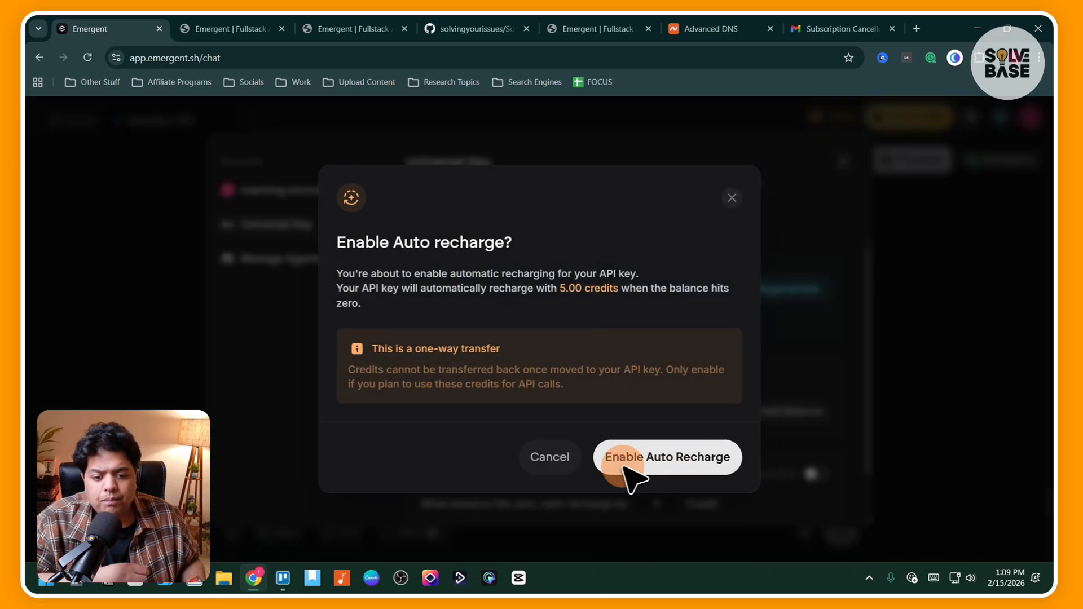
left_click(554, 458)
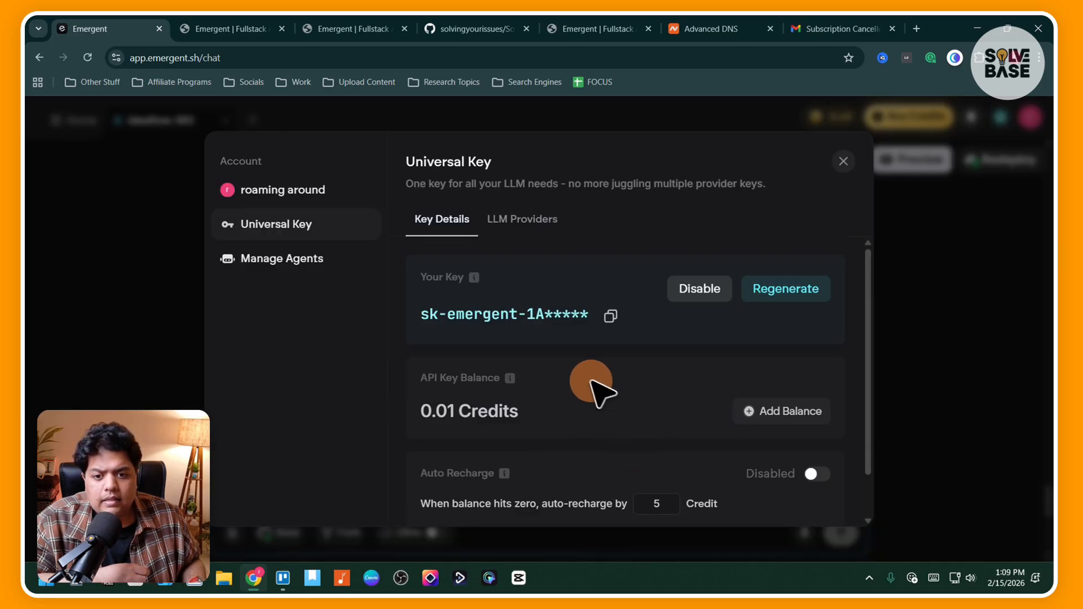
In the Universal Key's LLM Providers, disable access to GPT and Gemini.
left_click(533, 223)
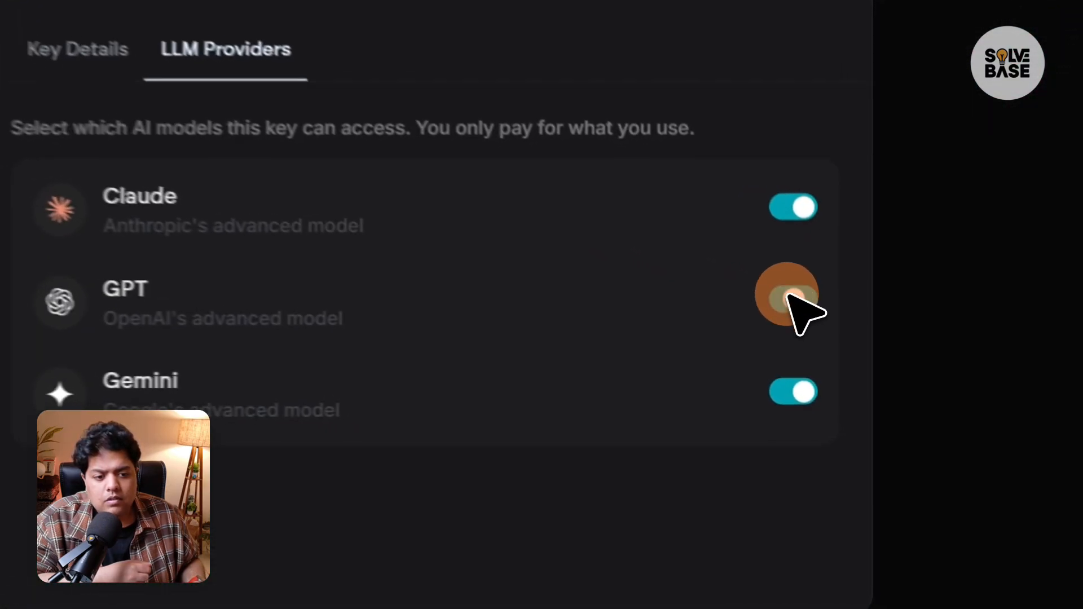
left_click(830, 354)
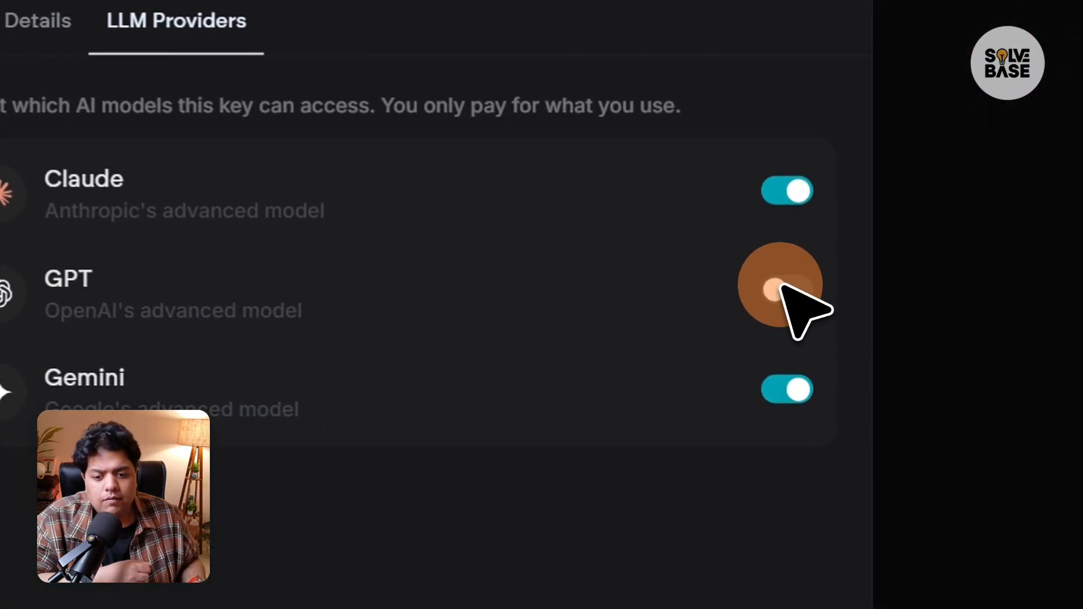
left_click(794, 391)
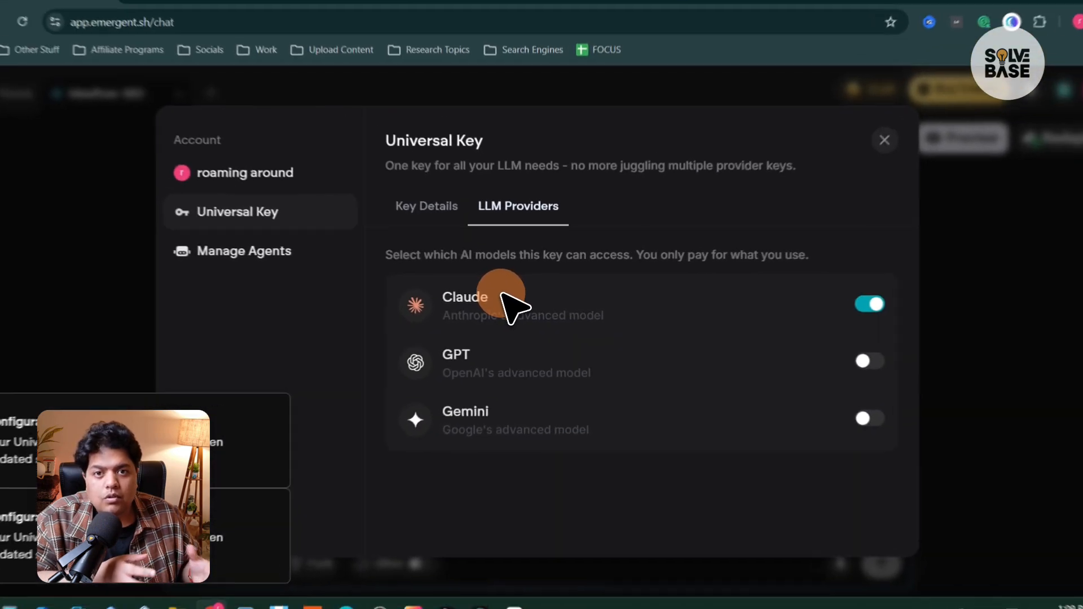
View the main agents, sub-agents and MCP Tools under Manage Agents, and close the account settings.
left_click(261, 252)
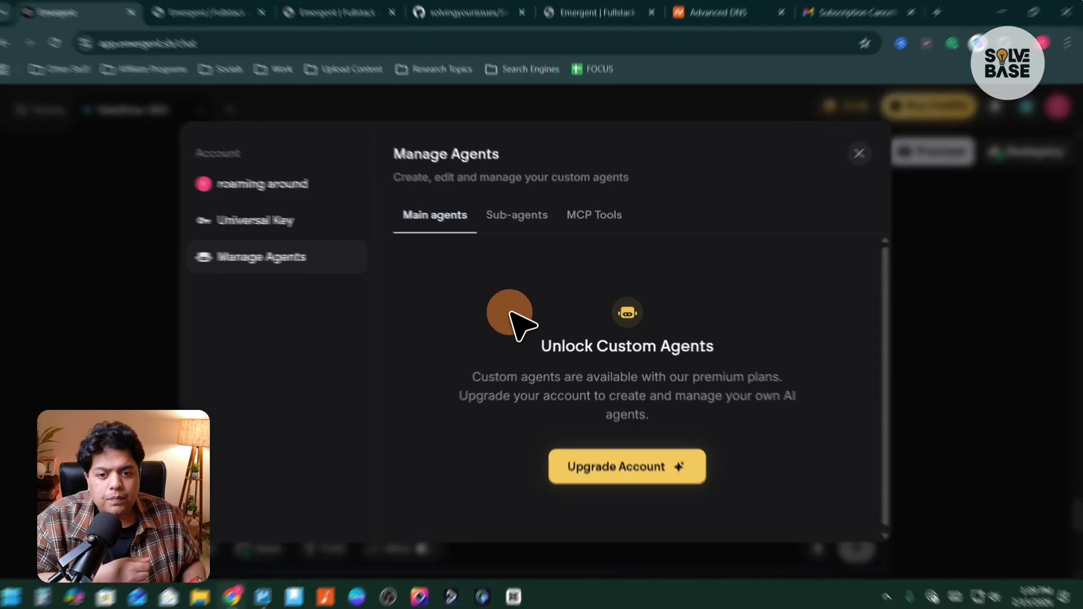
left_click(521, 219)
left_click(617, 156)
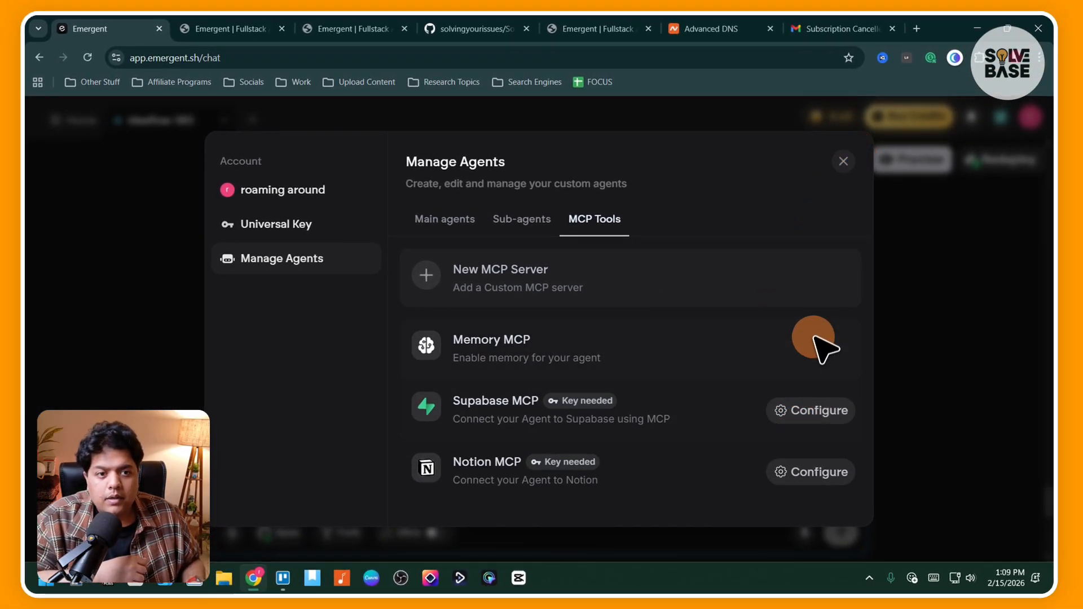
left_click(844, 164)
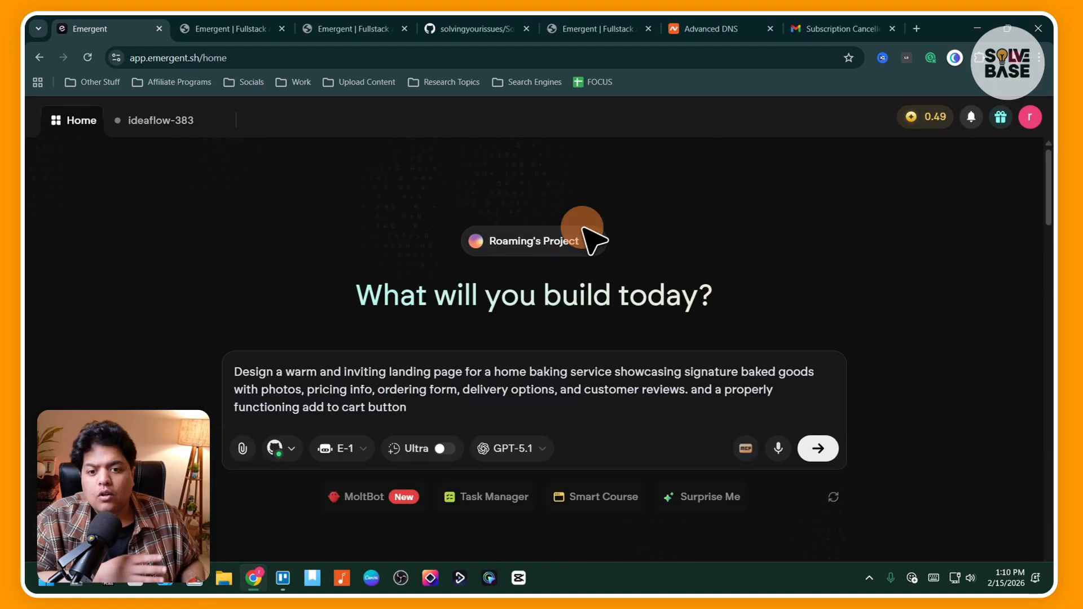
View the project selector on the home page and the project switcher in the account profile.
left_click(576, 242)
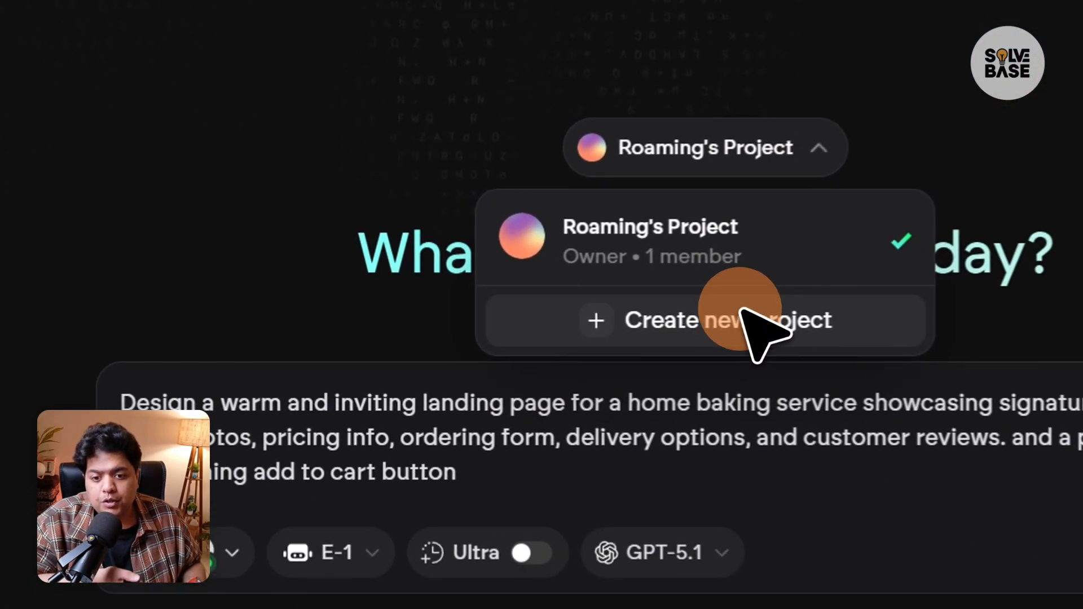
left_click(698, 178)
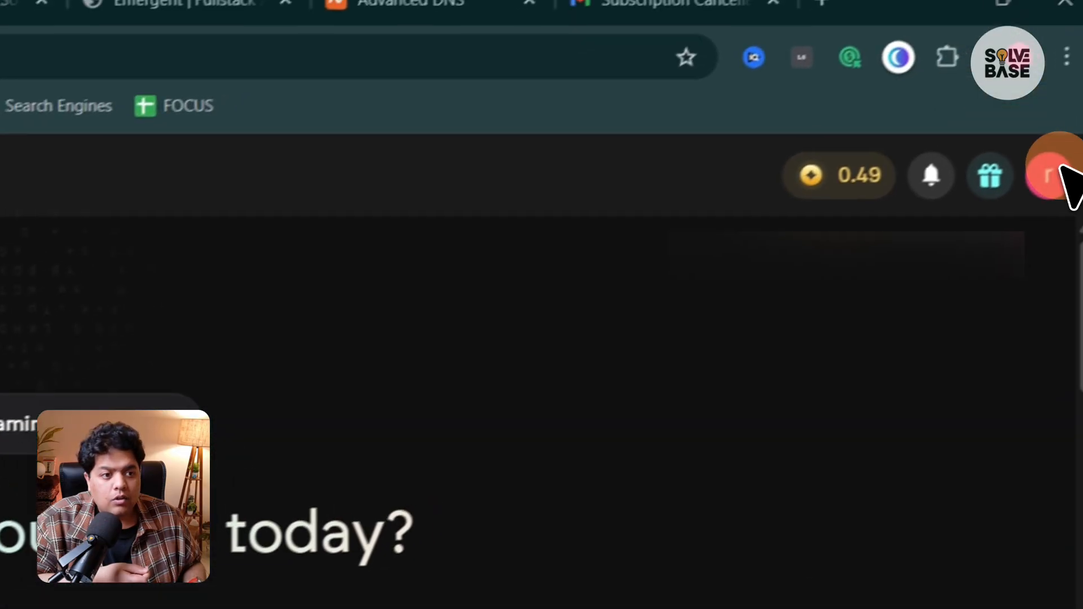
left_click(1044, 180)
left_click(1003, 360)
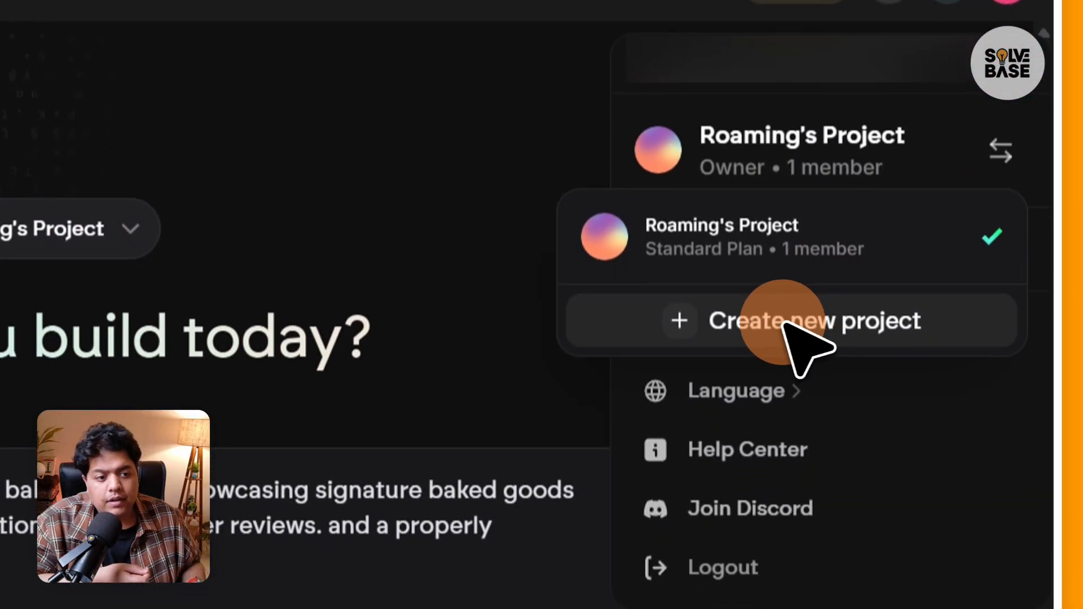
Start creating a new project, shuffle its icon colours, and cancel without creating it.
left_click(800, 534)
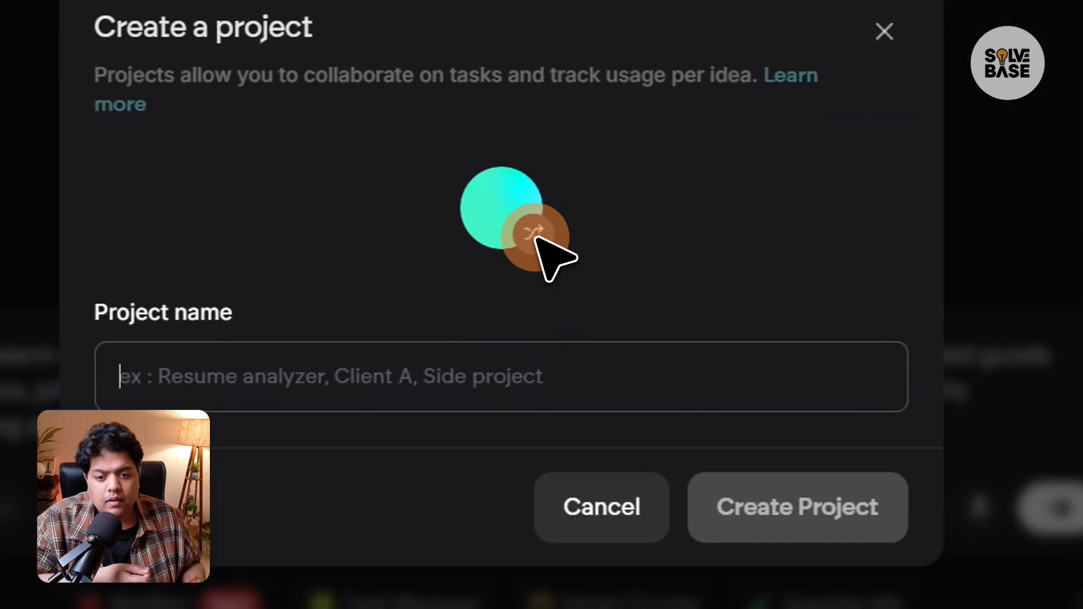
left_click(103, 344)
left_click(104, 344)
left_click(338, 488)
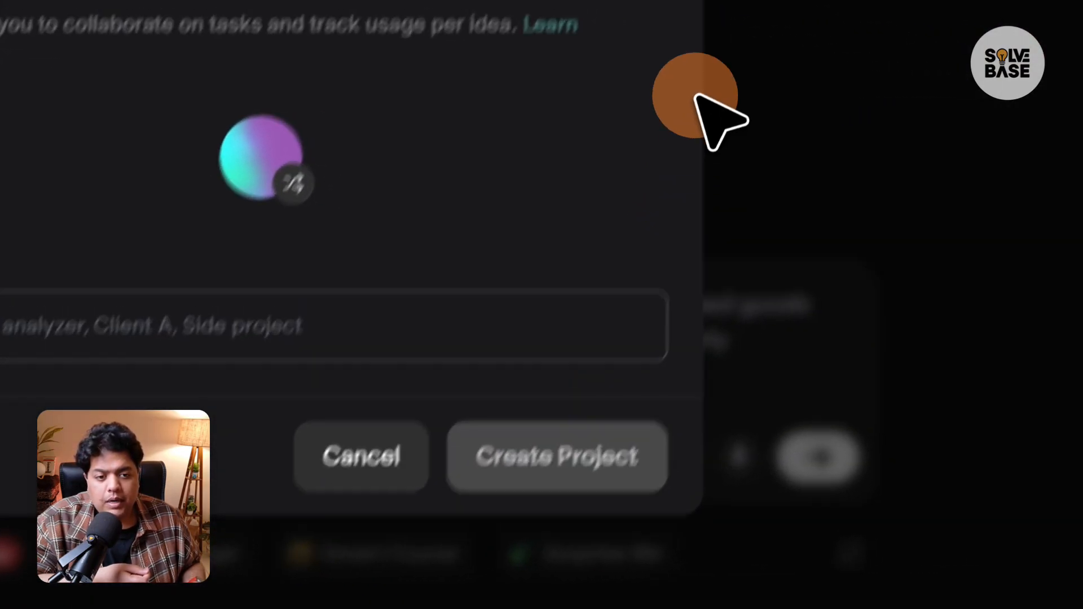
left_click(586, 178)
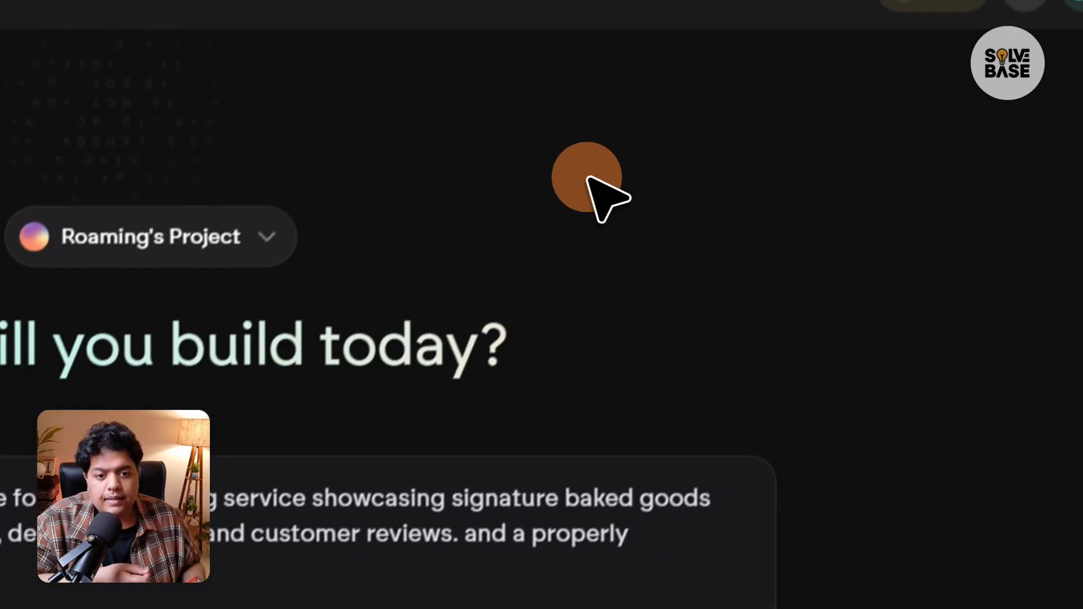